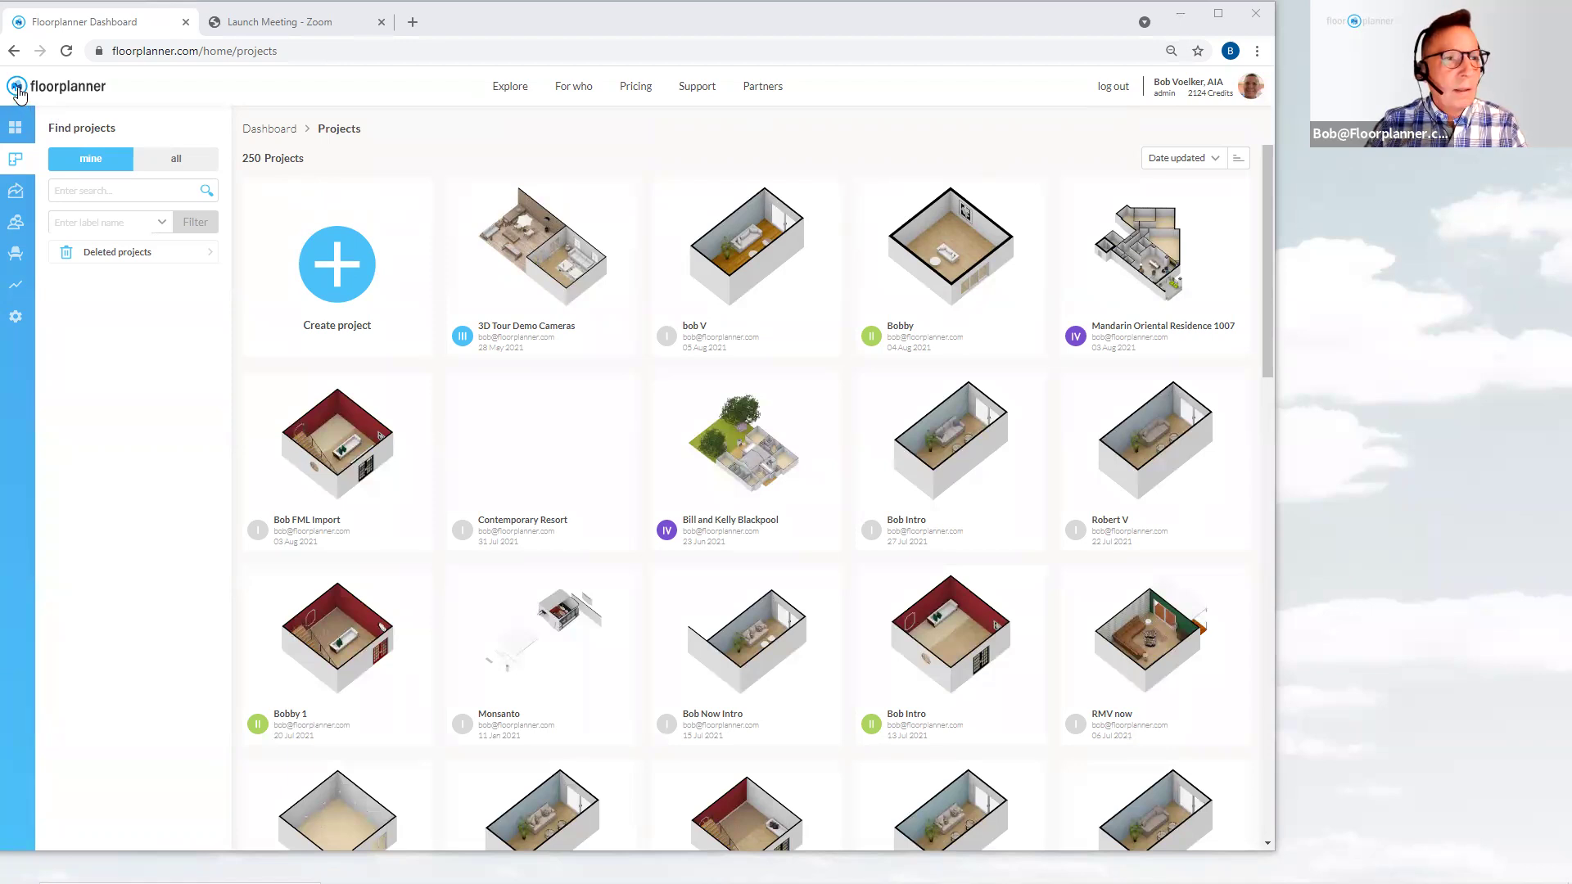
# Go to the dashboard home page listing latest projects and exports
pyautogui.click(18, 88)
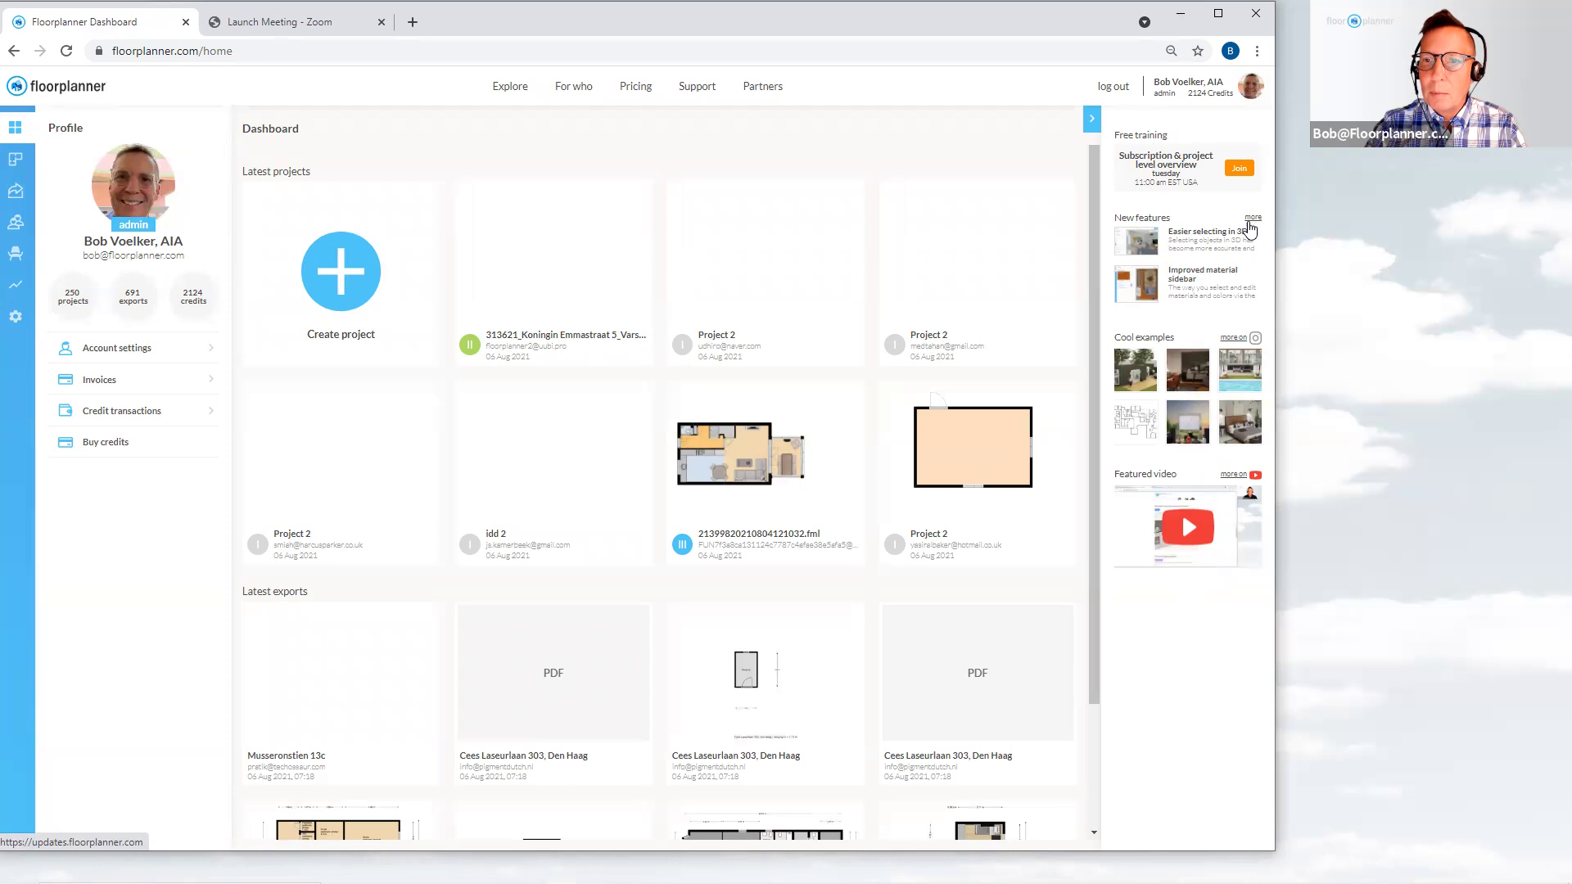
# Open the full list of new feature updates in a new tab
pyautogui.click(1254, 218)
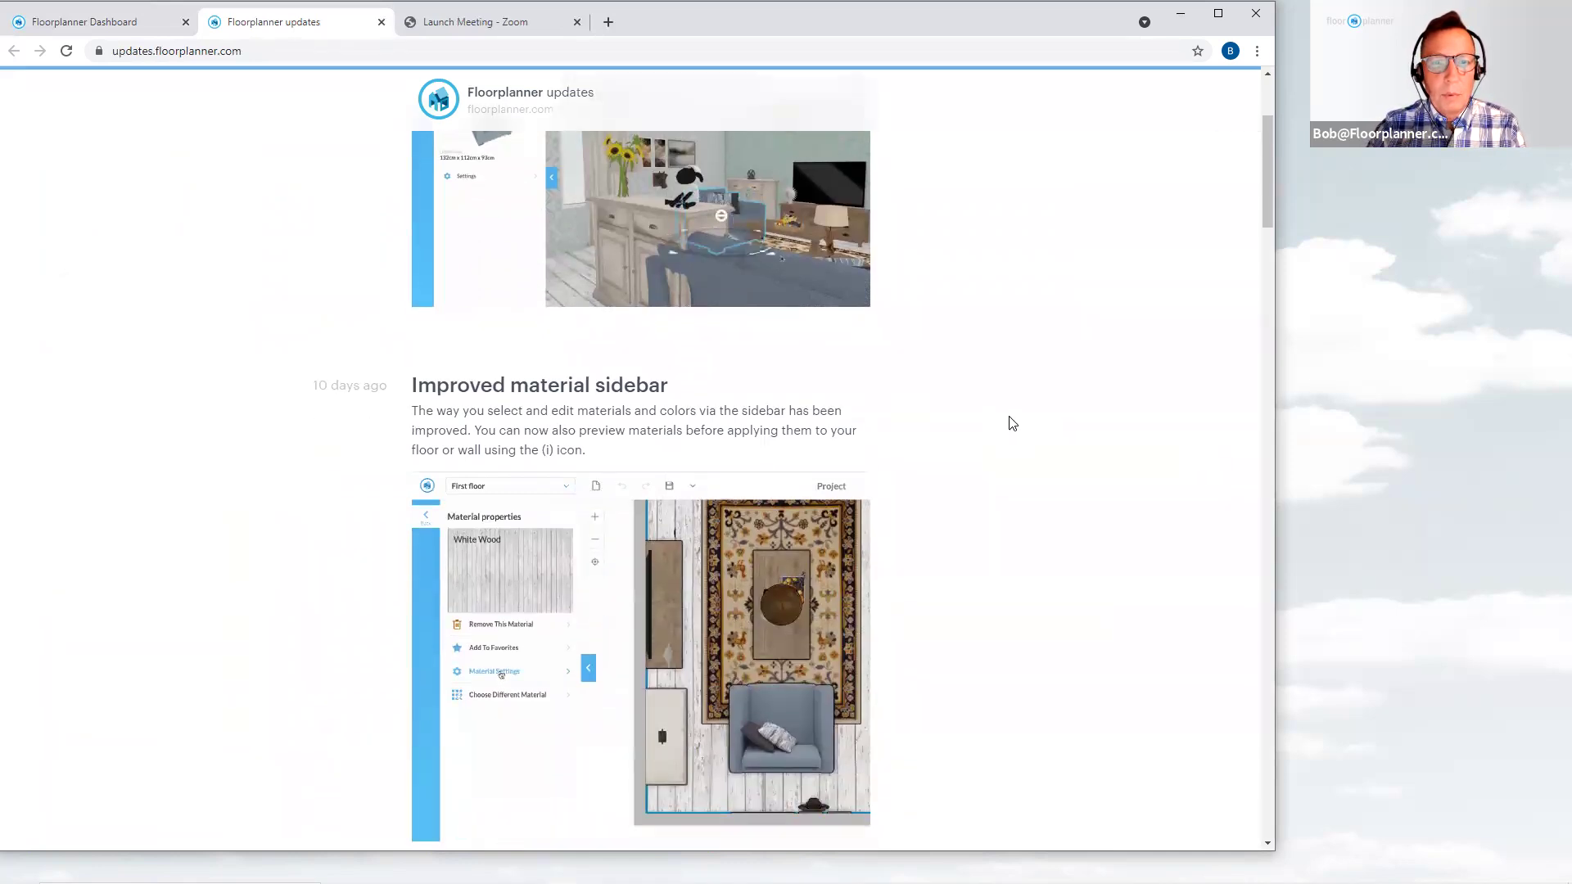
pyautogui.scroll(-15, 1017, 412)
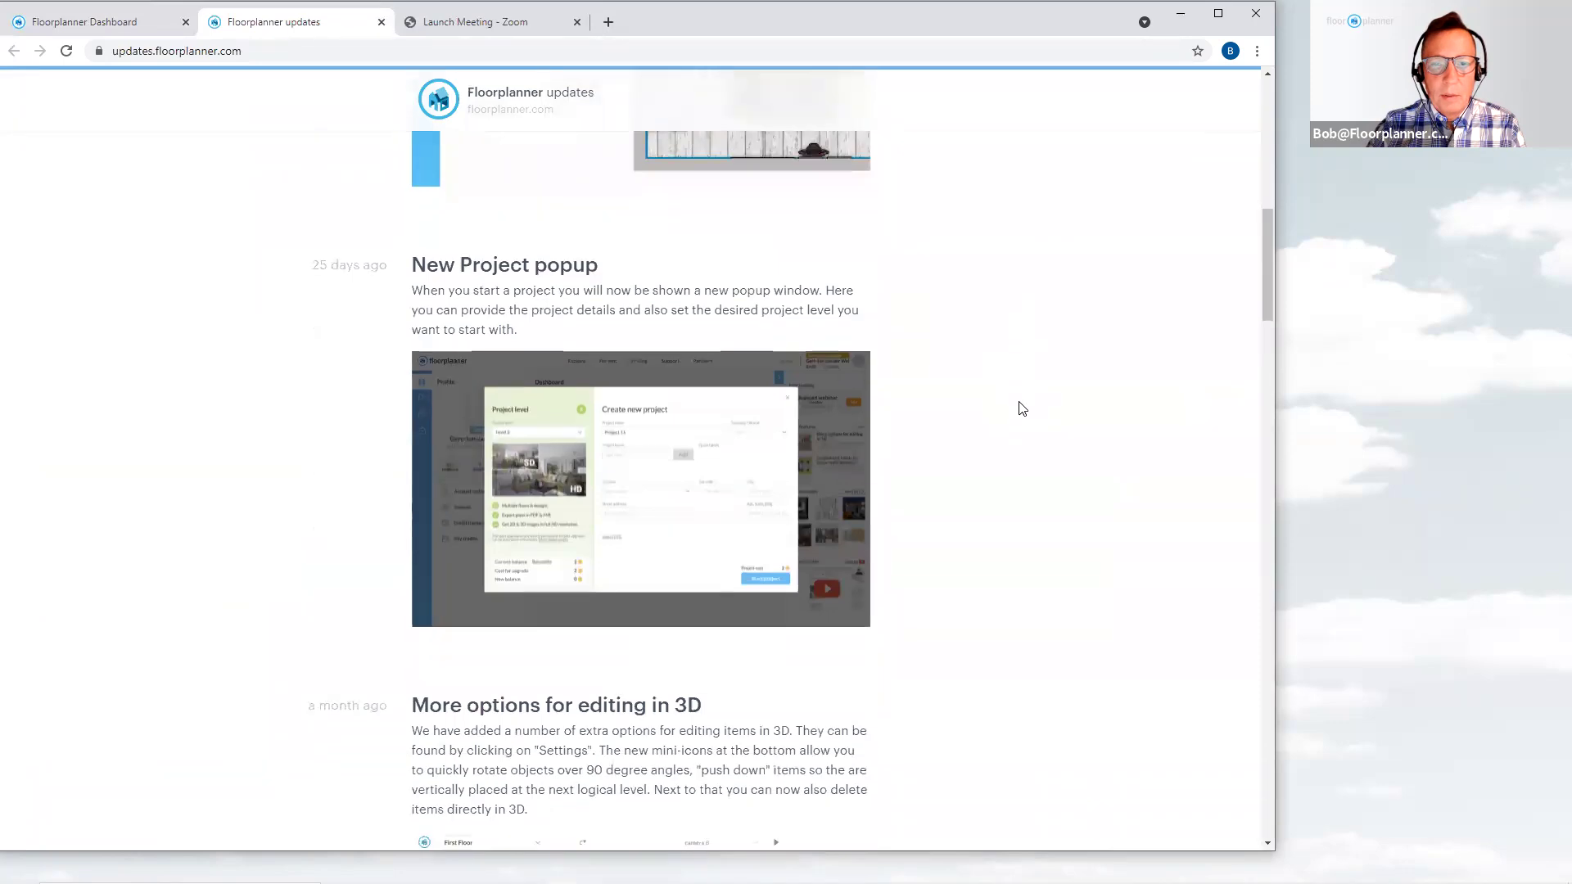
pyautogui.scroll(-5, 1021, 408)
pyautogui.scroll(2, 1022, 408)
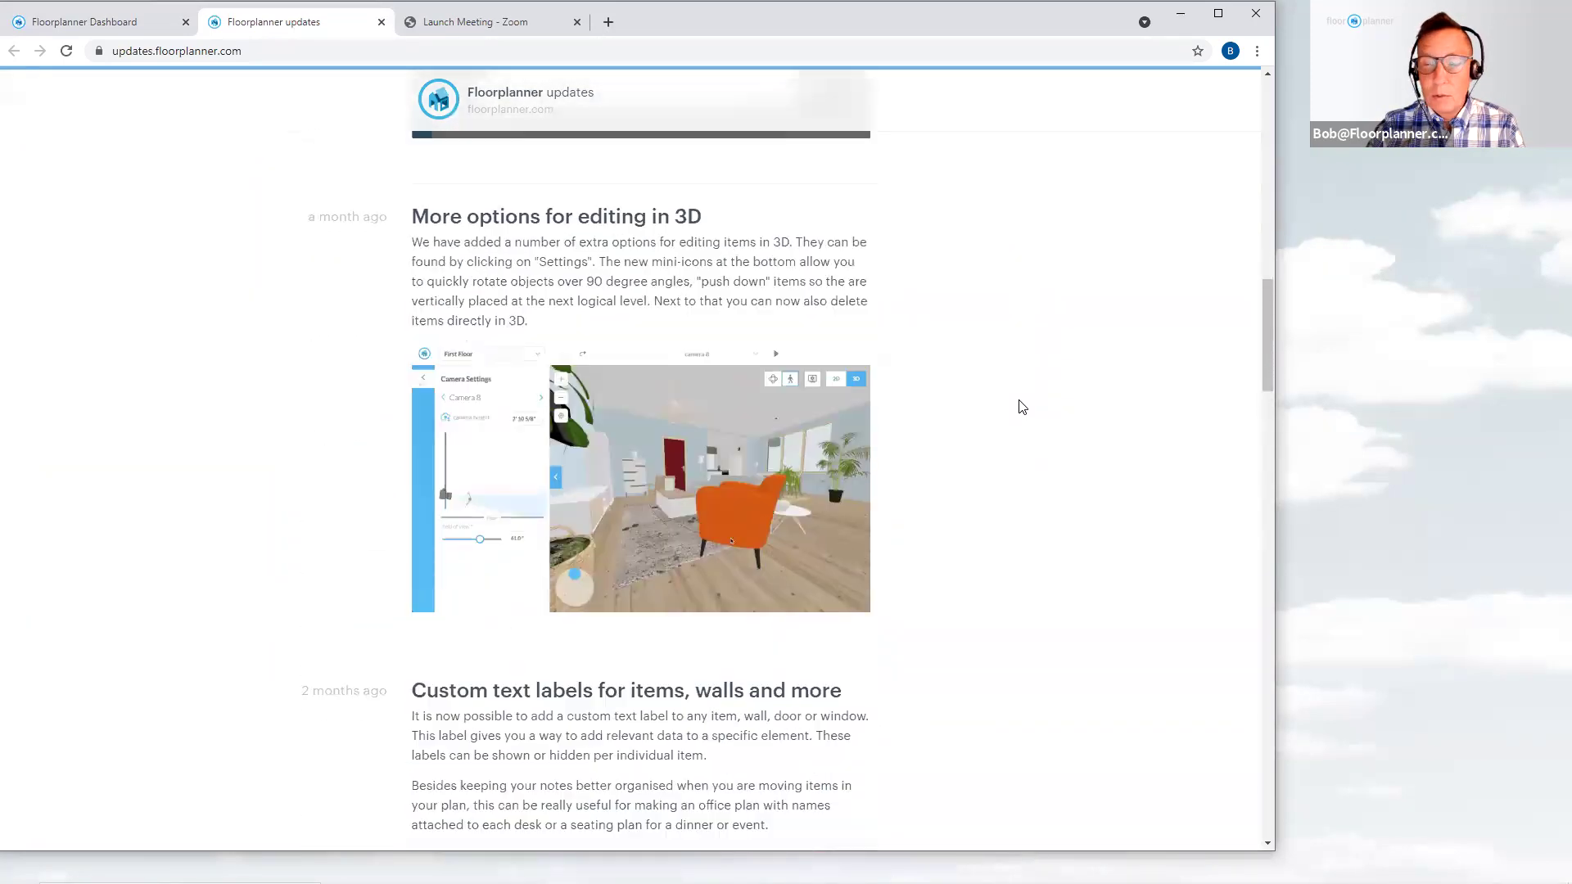
pyautogui.scroll(-2, 1021, 408)
pyautogui.scroll(-8, 1021, 407)
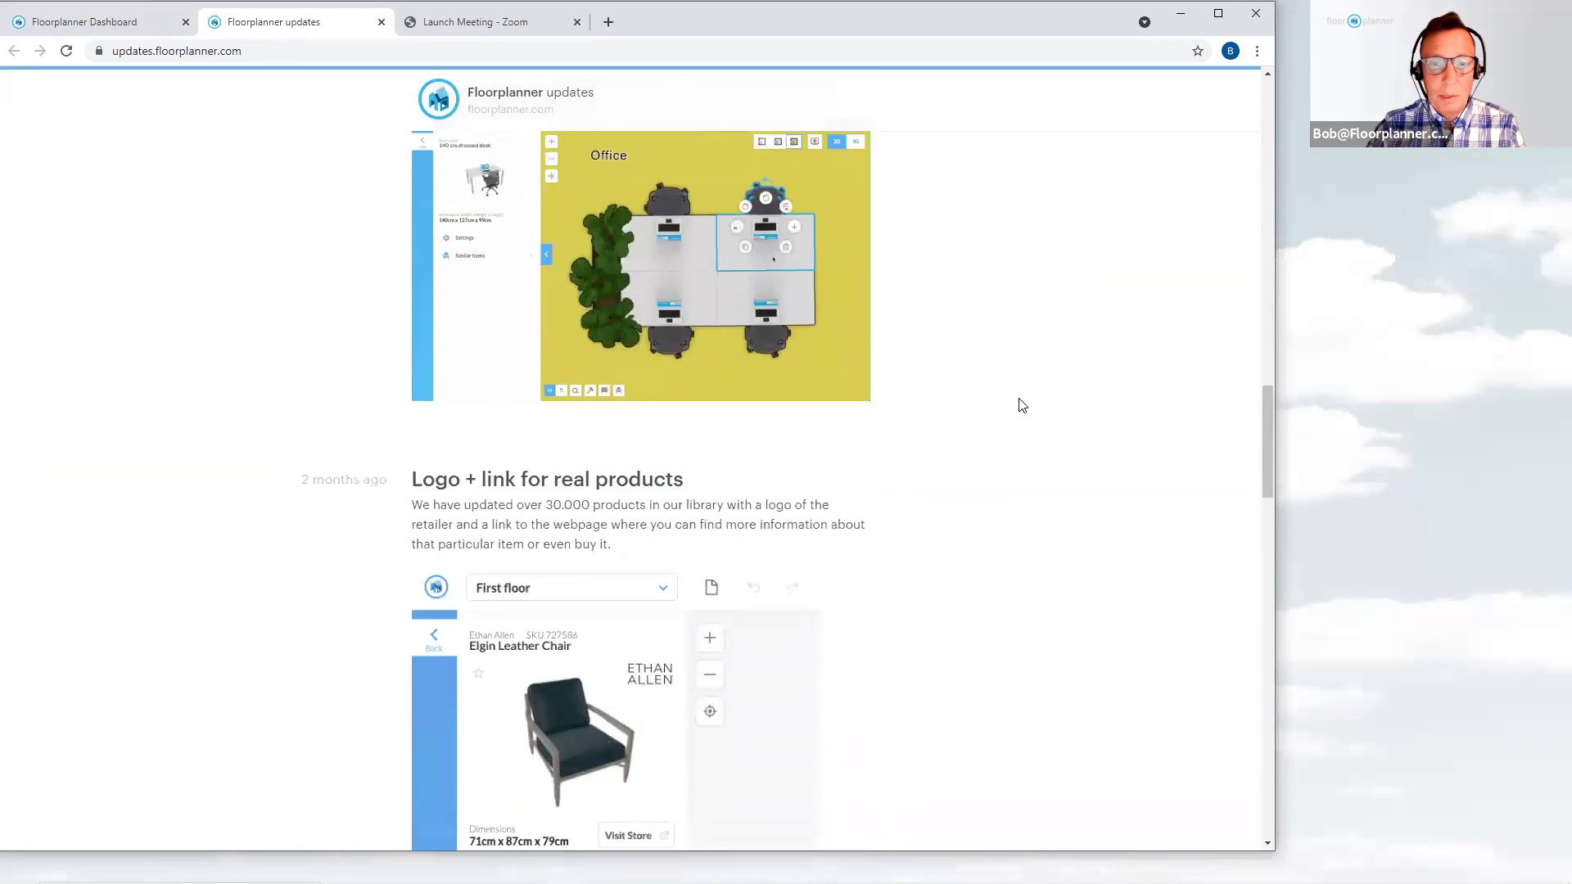
pyautogui.scroll(-8, 1022, 405)
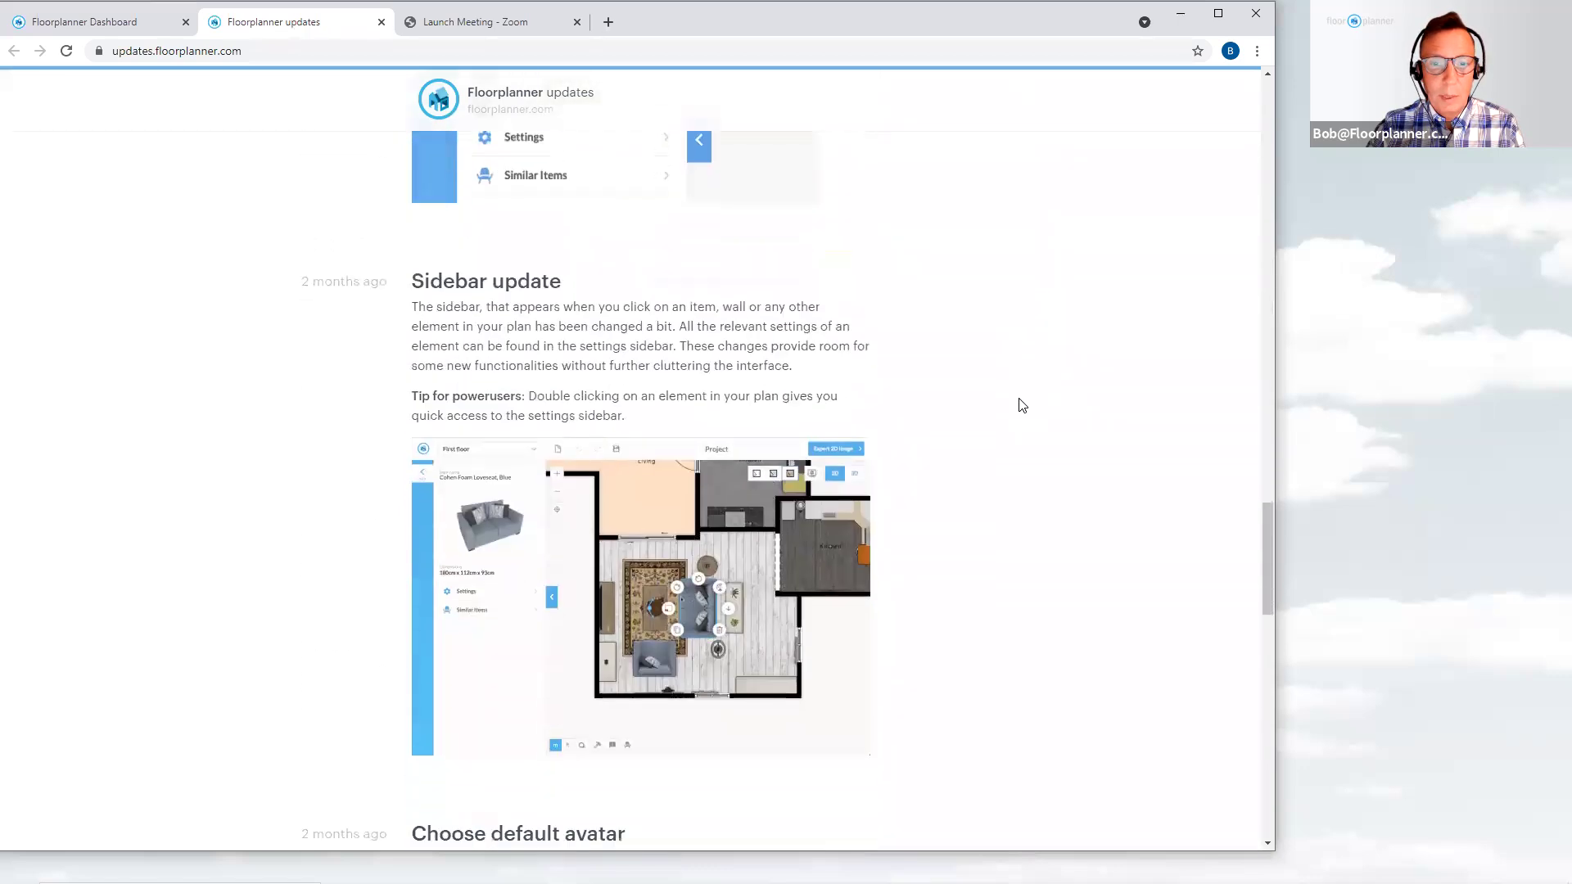
pyautogui.scroll(8, 1022, 405)
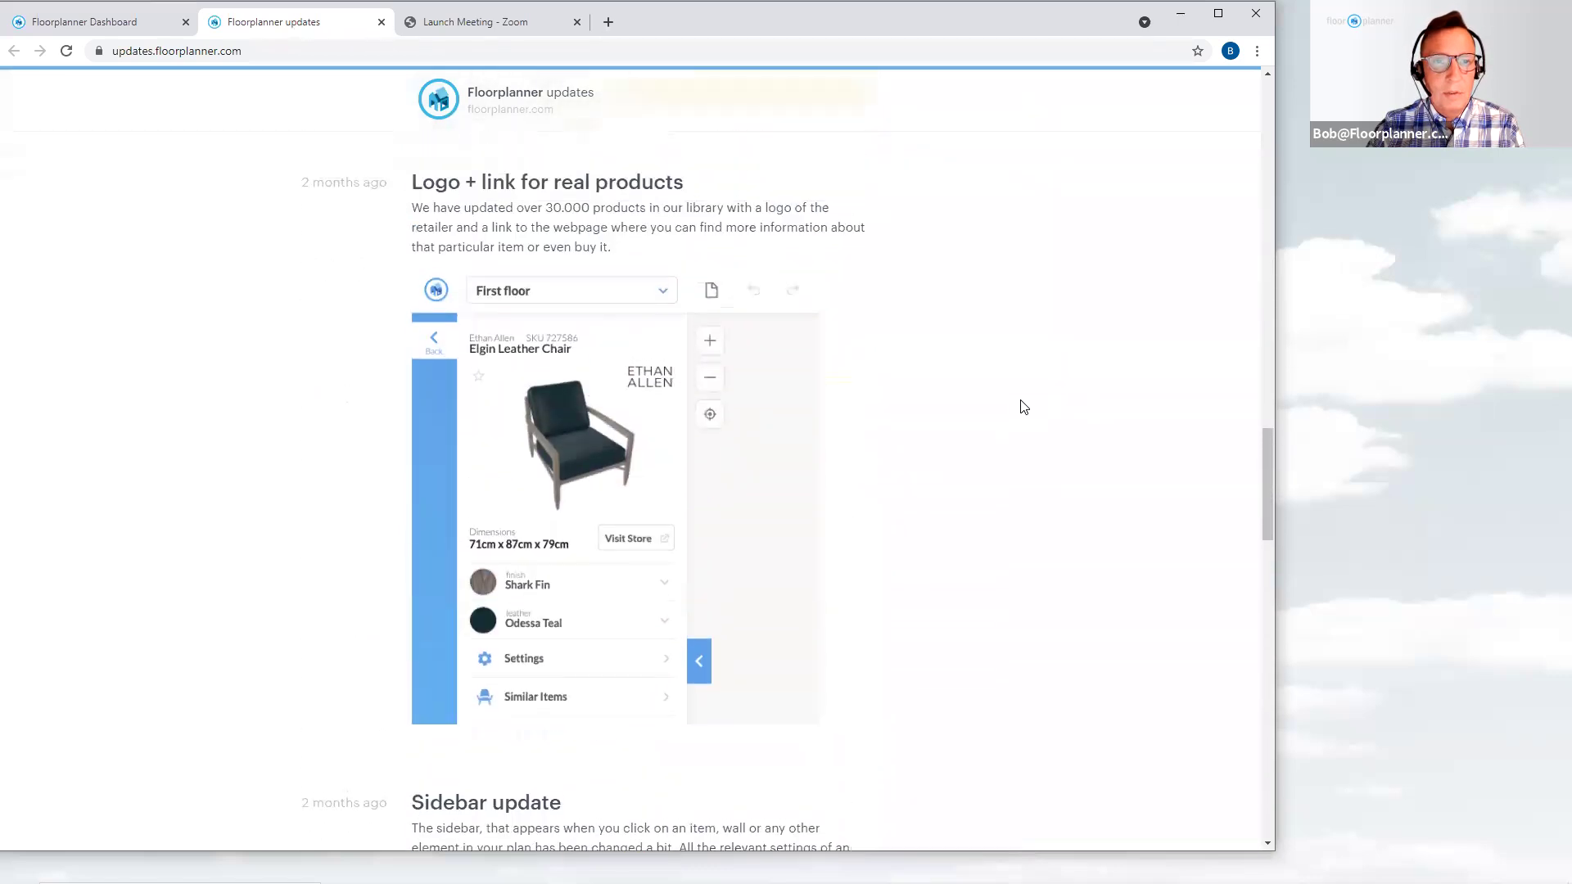
pyautogui.scroll(4, 1026, 408)
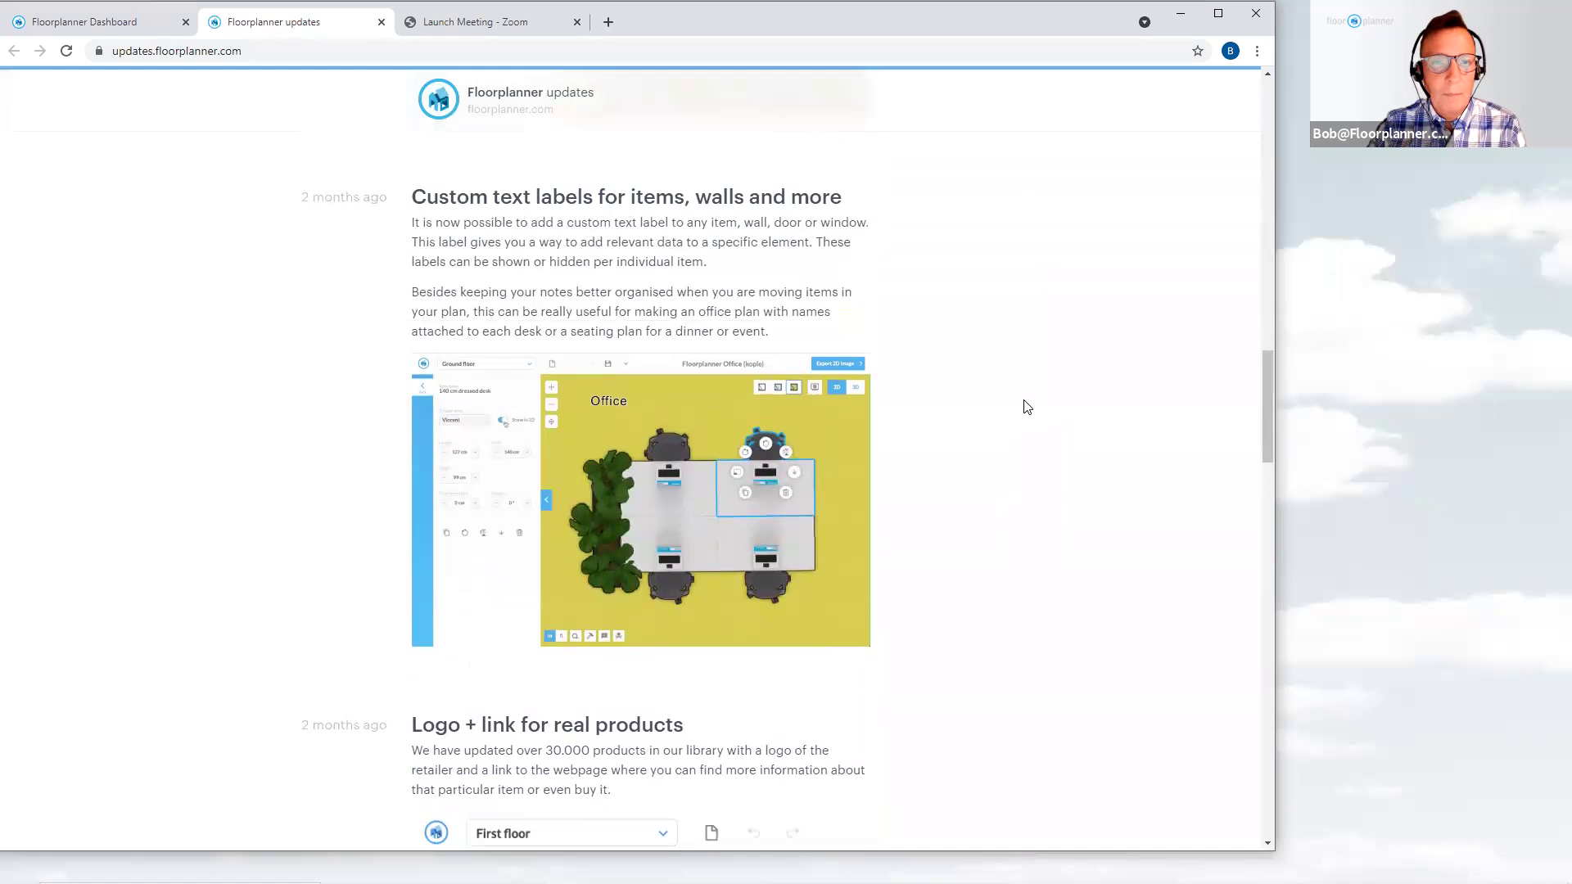
pyautogui.scroll(2, 1027, 407)
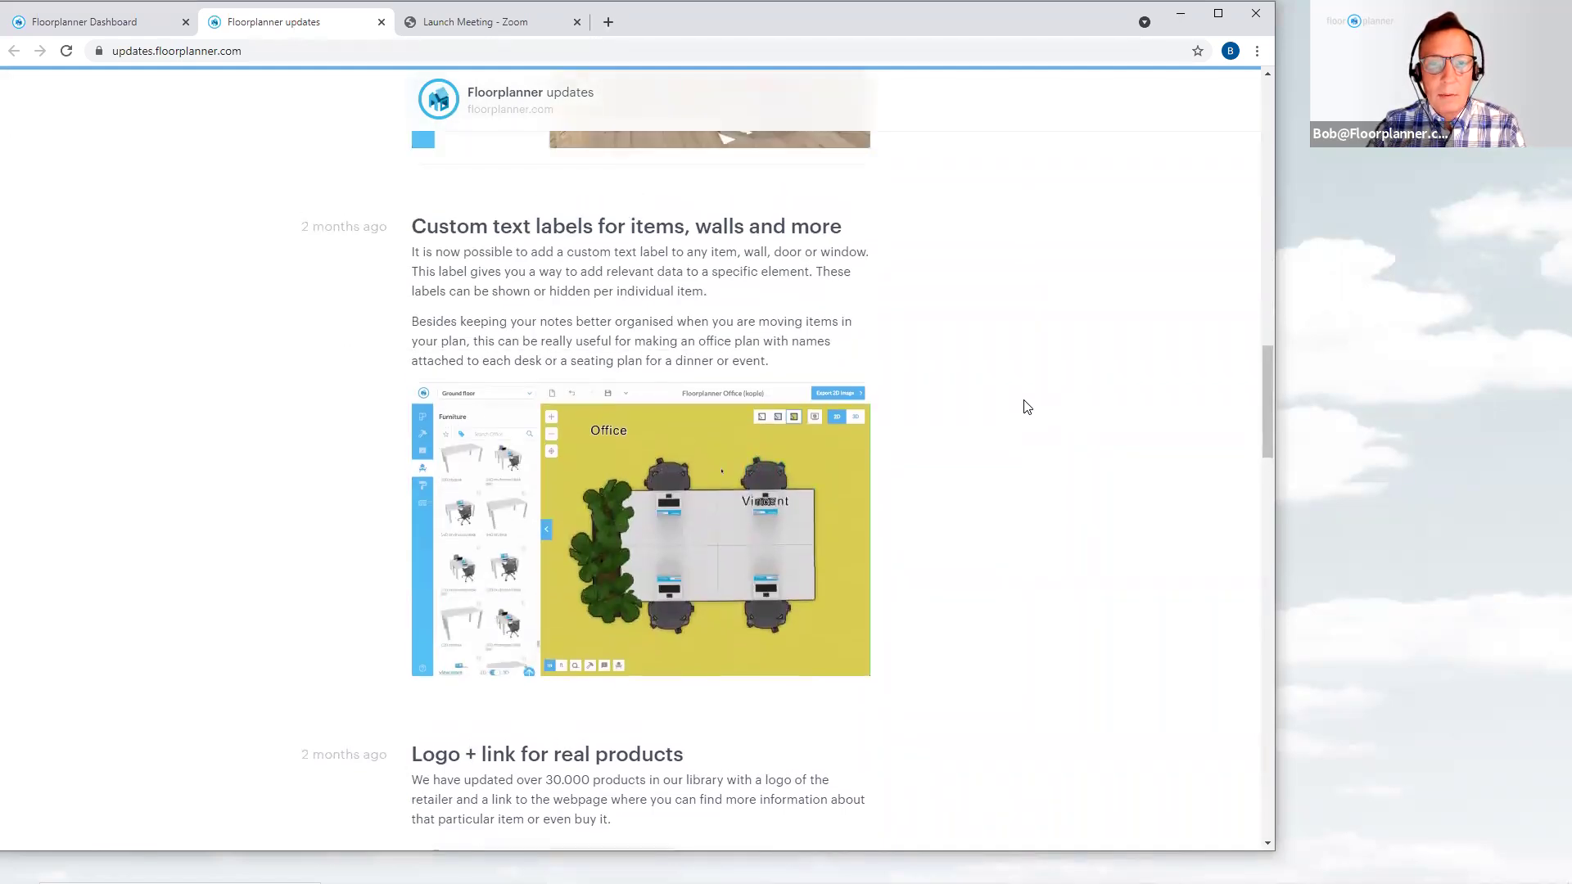
pyautogui.scroll(-2, 1028, 407)
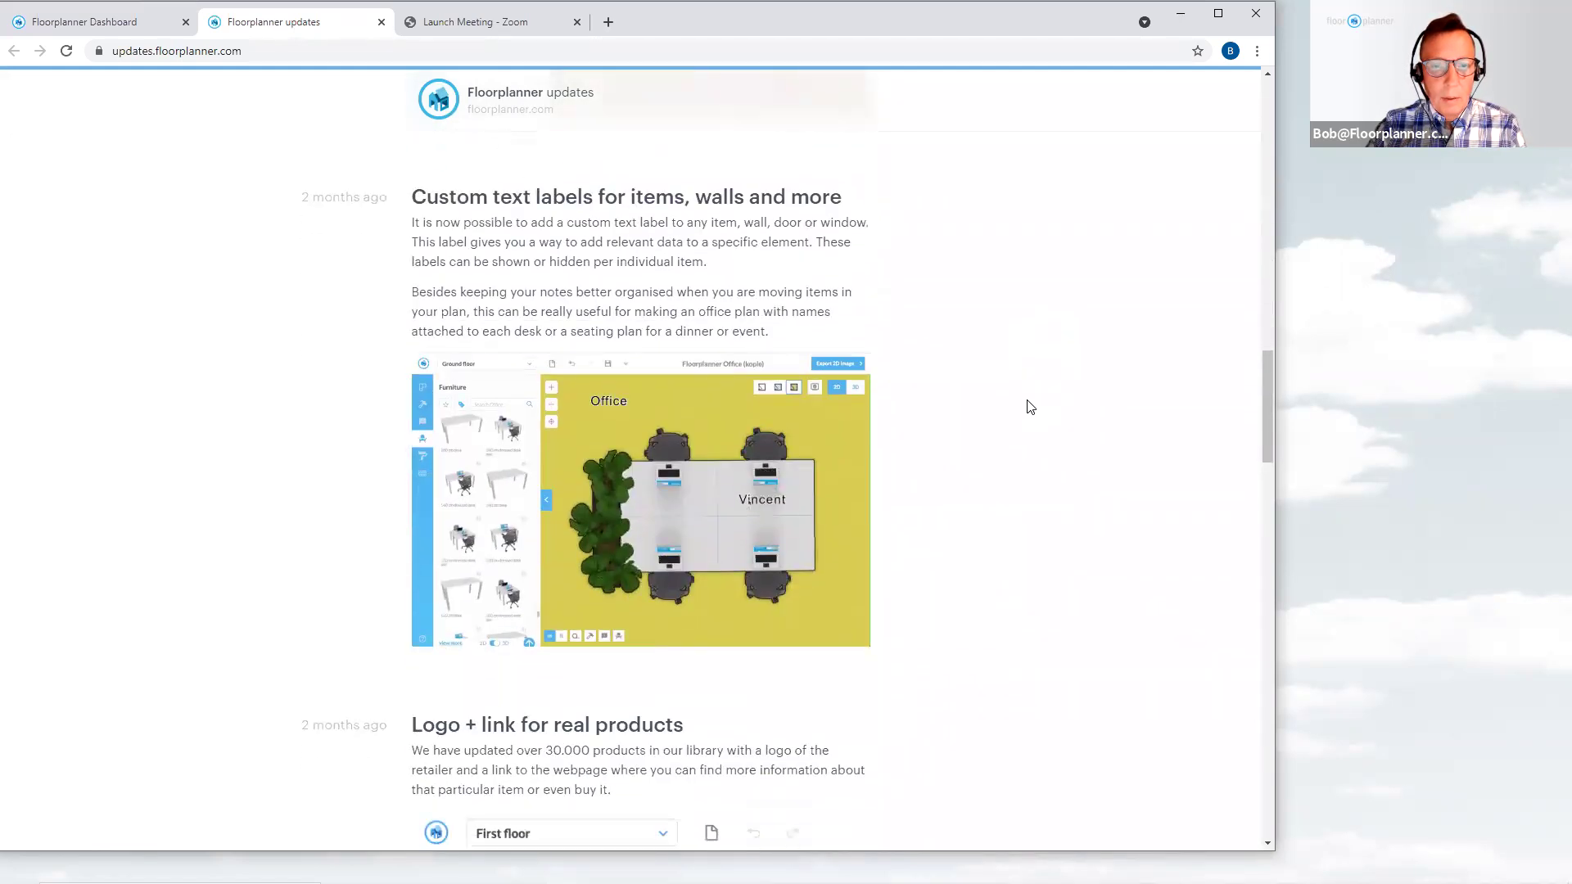
pyautogui.scroll(1, 1029, 407)
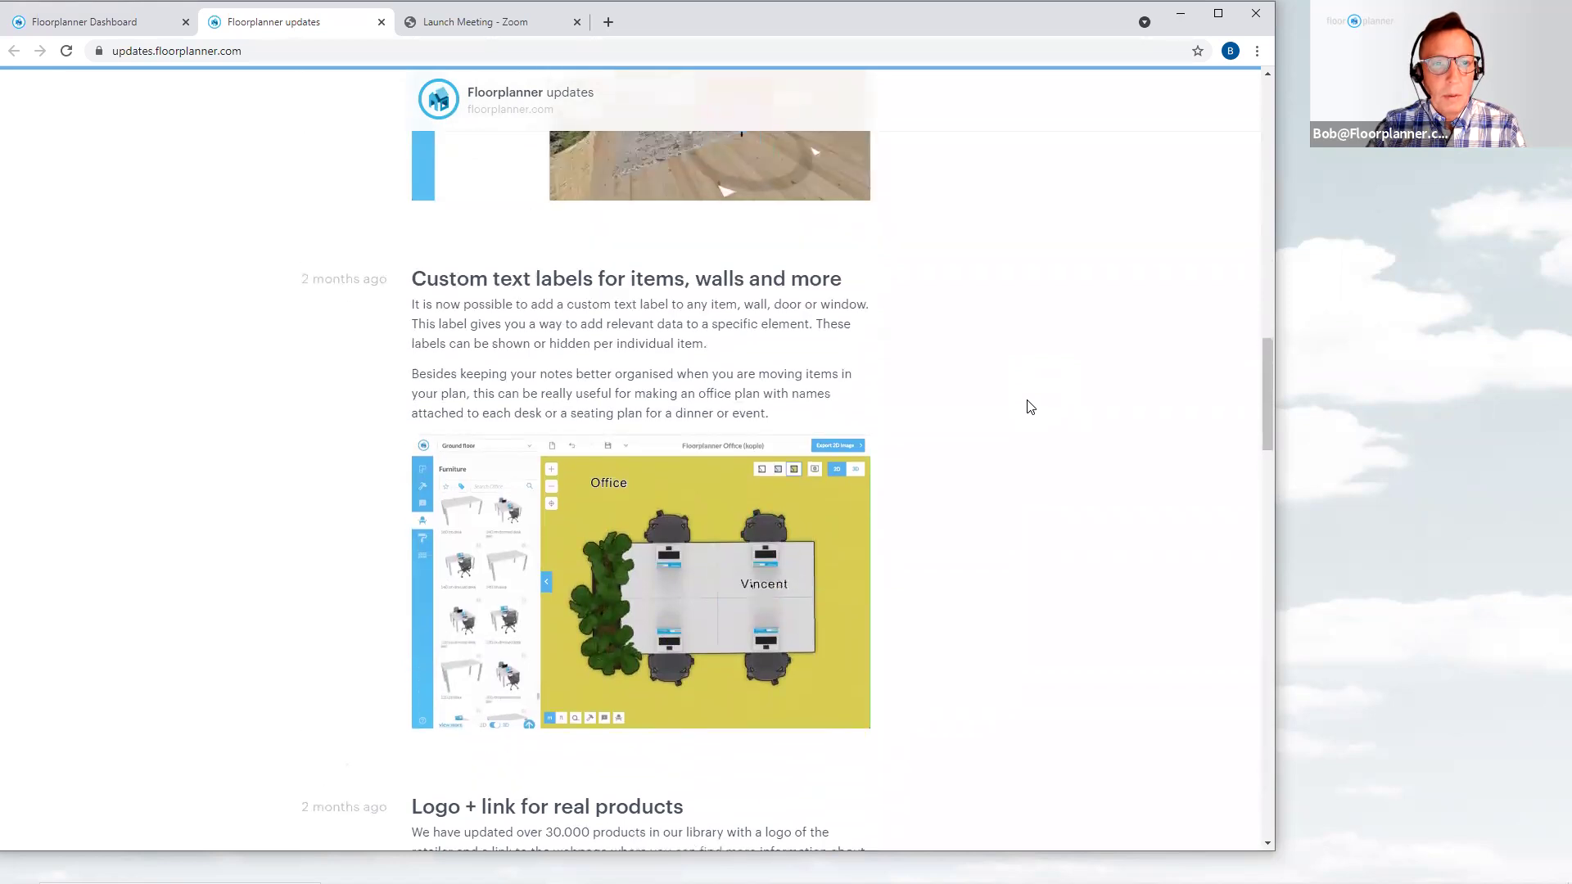
pyautogui.scroll(4, 1030, 407)
pyautogui.scroll(1, 1030, 406)
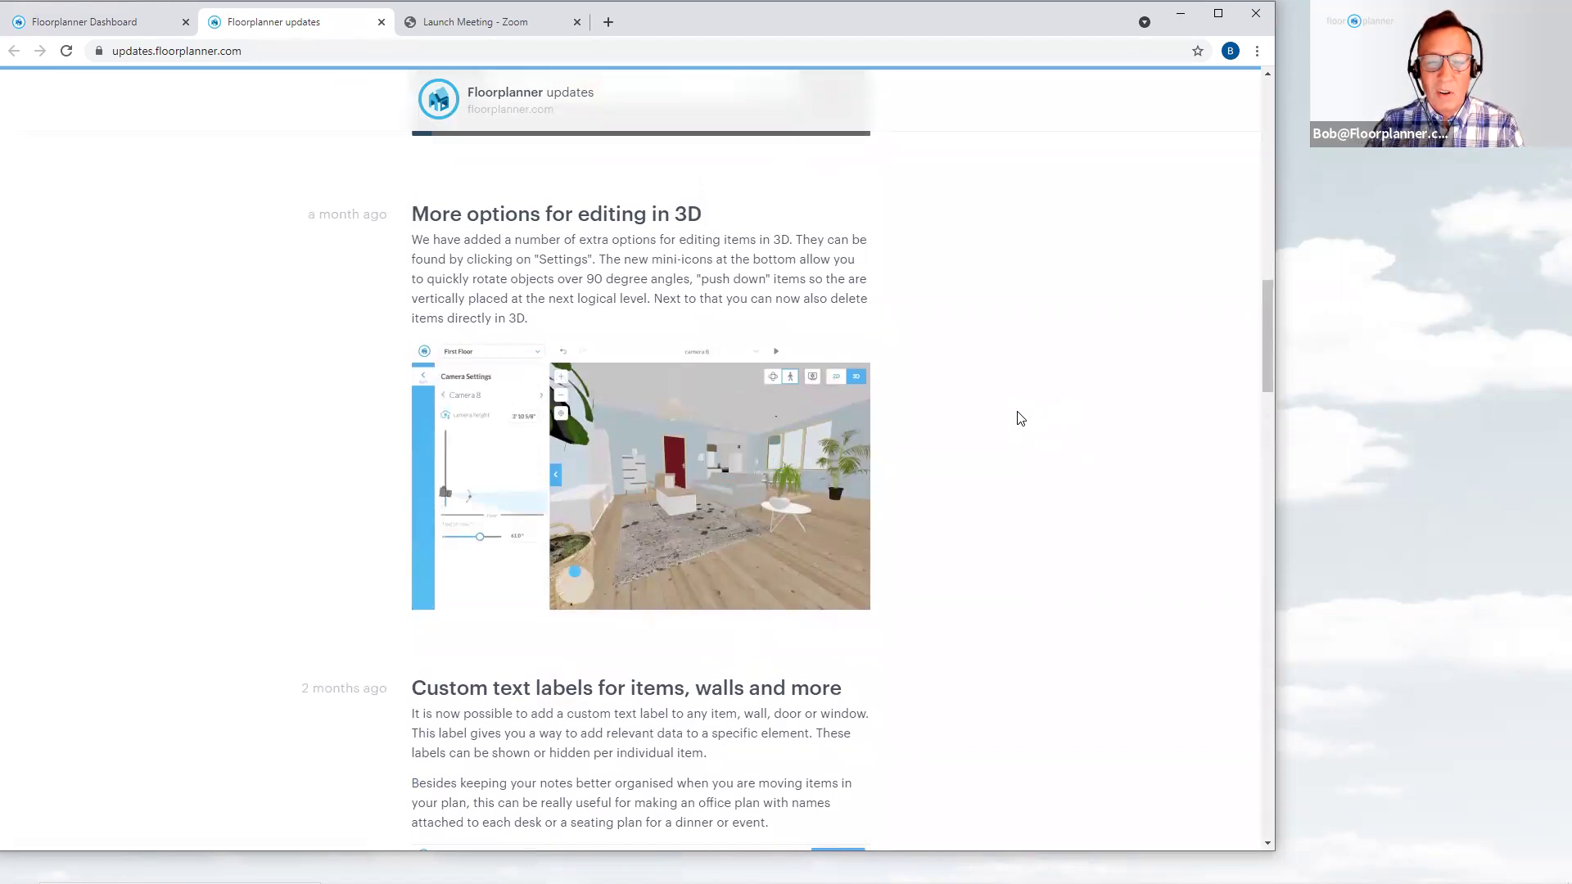
pyautogui.scroll(1, 1021, 418)
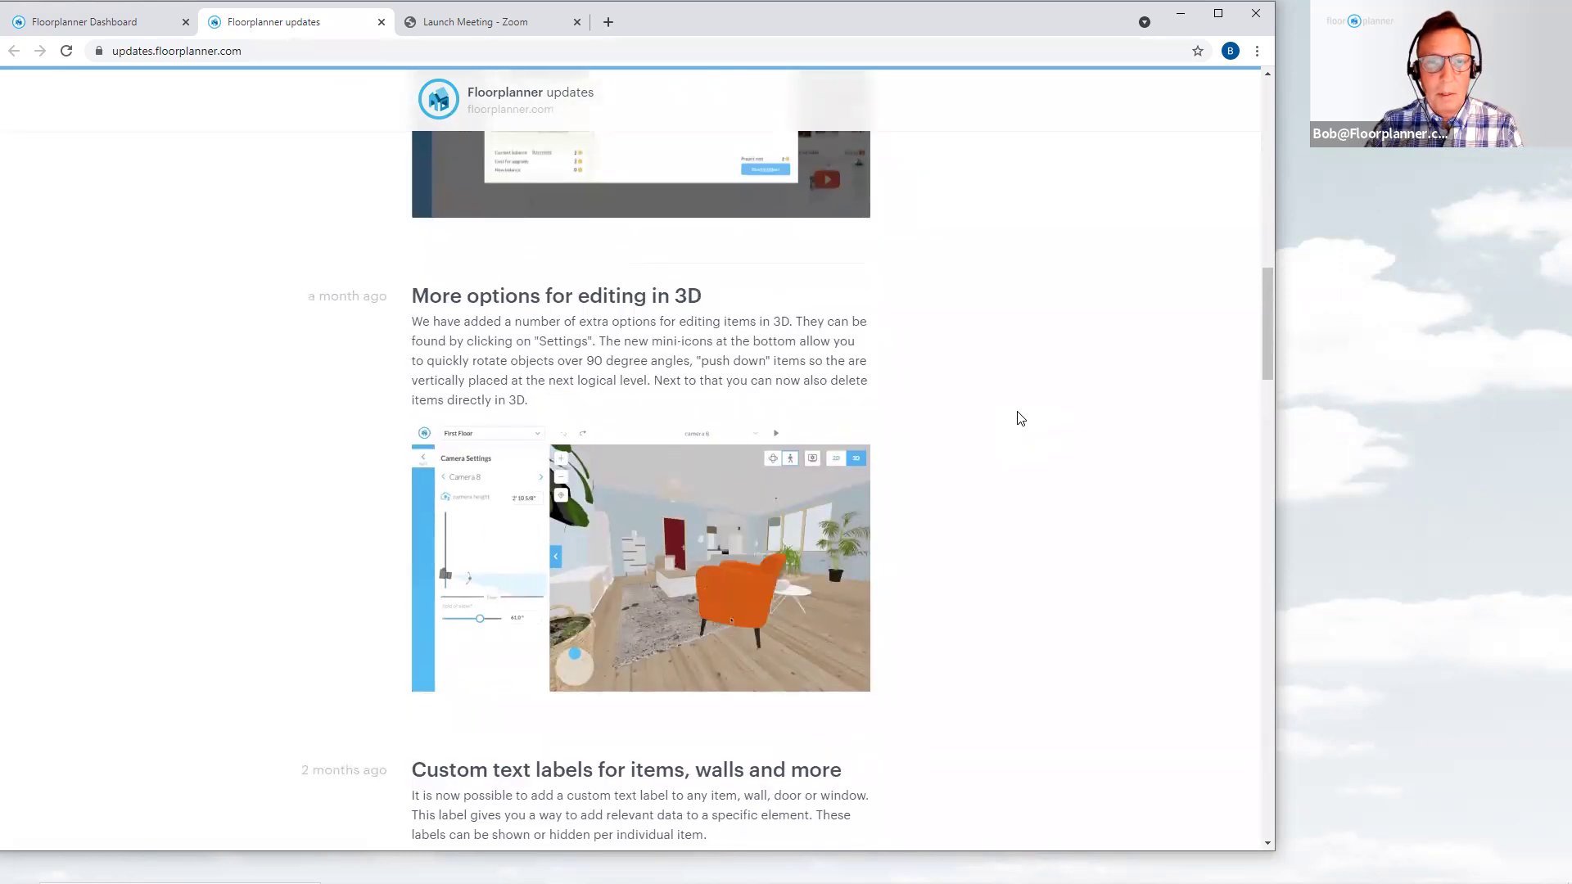
pyautogui.scroll(4, 1021, 418)
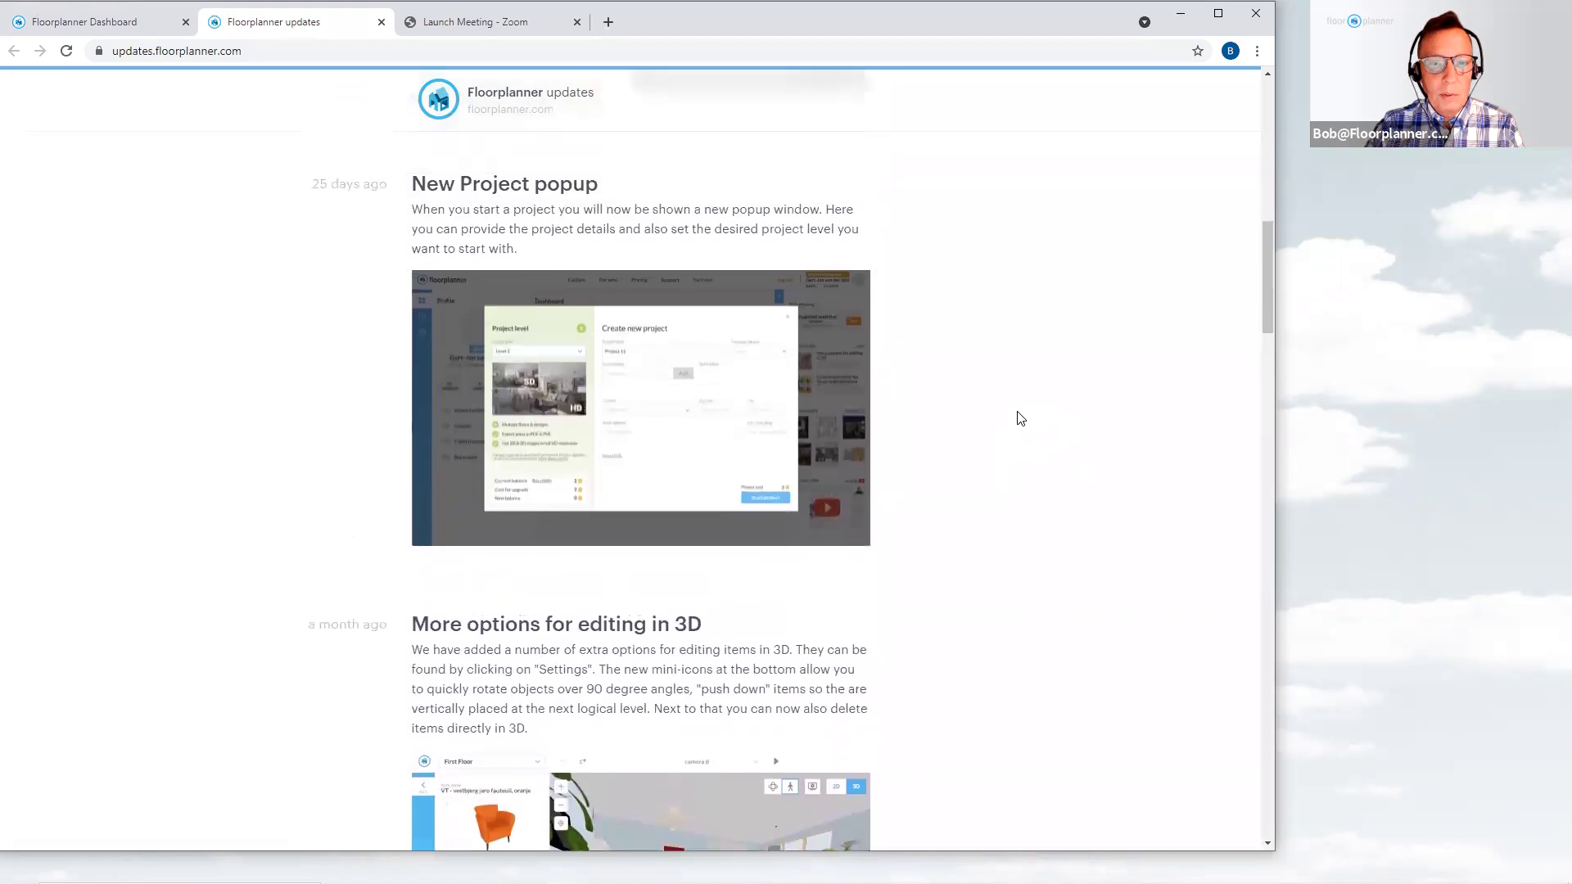
pyautogui.scroll(1, 1021, 419)
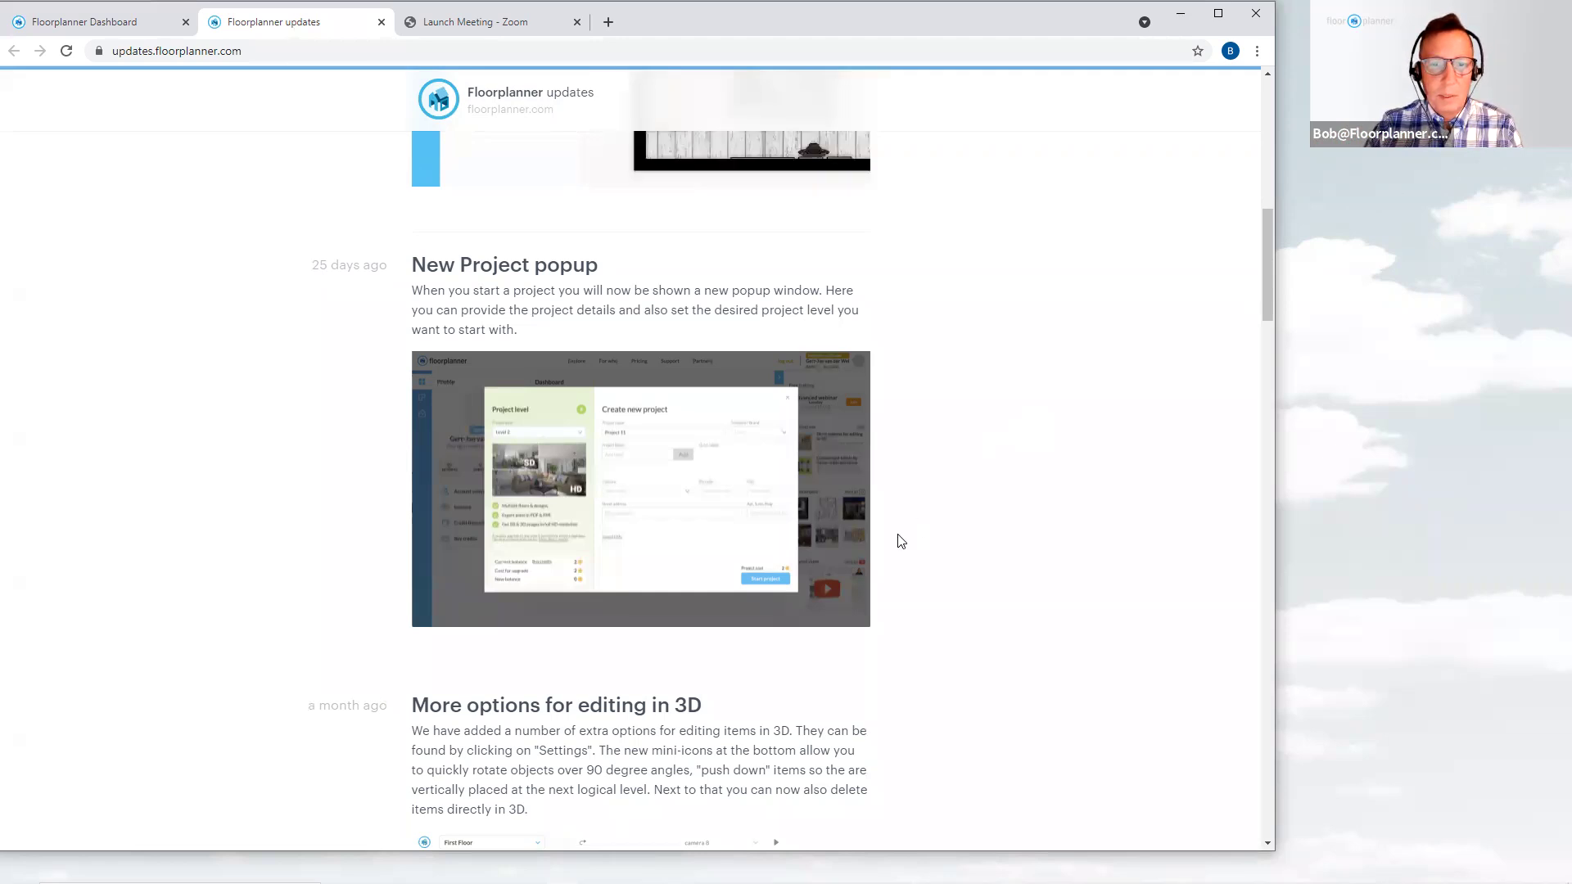
pyautogui.scroll(5, 982, 516)
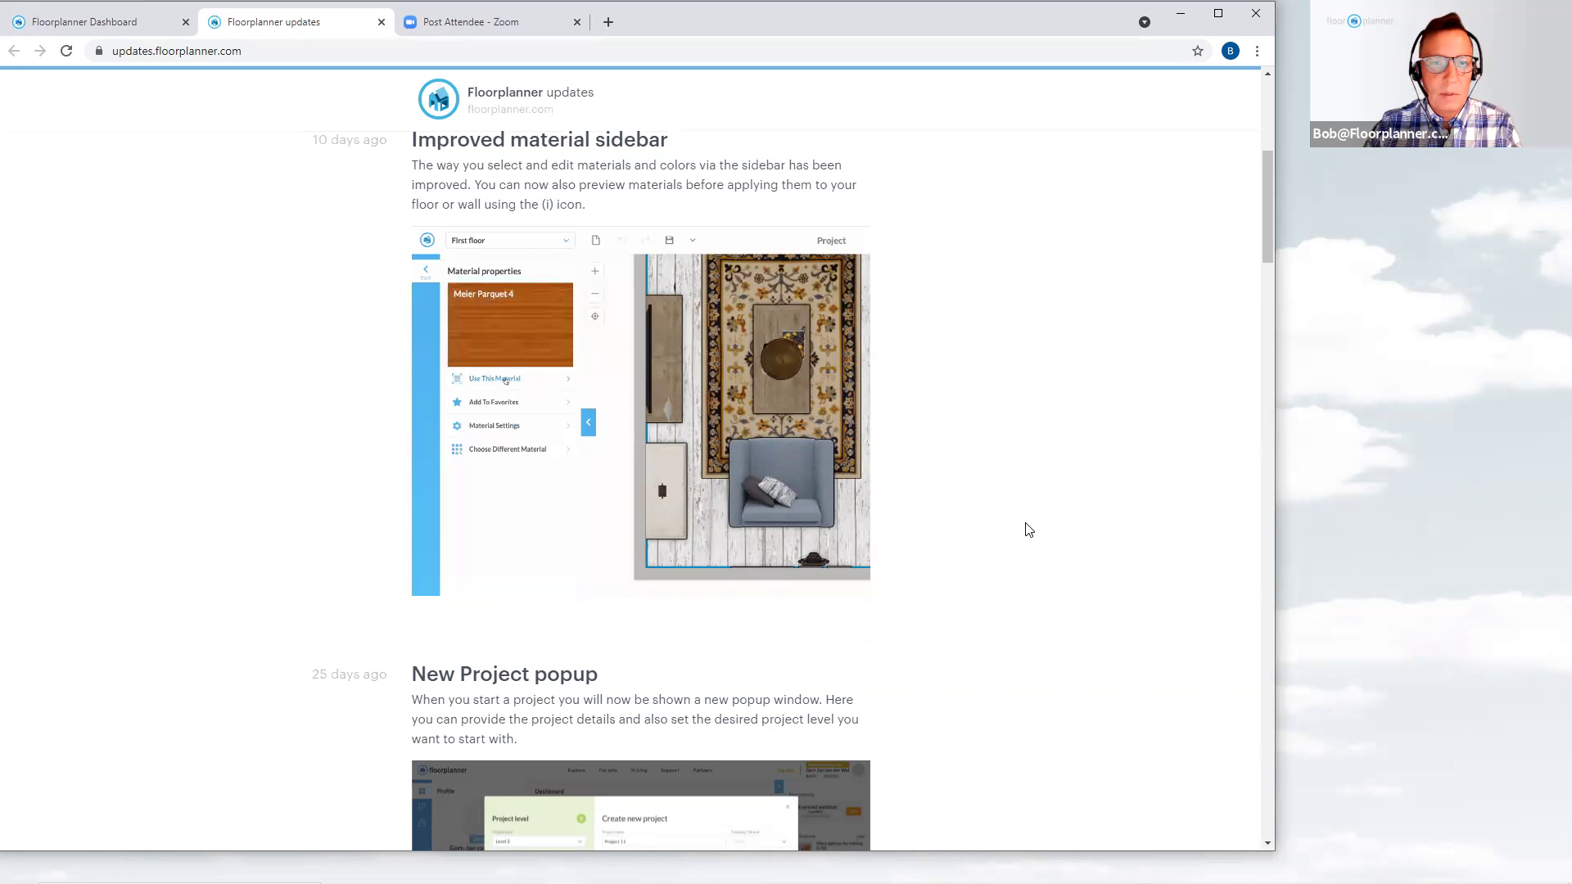
pyautogui.scroll(6, 1029, 530)
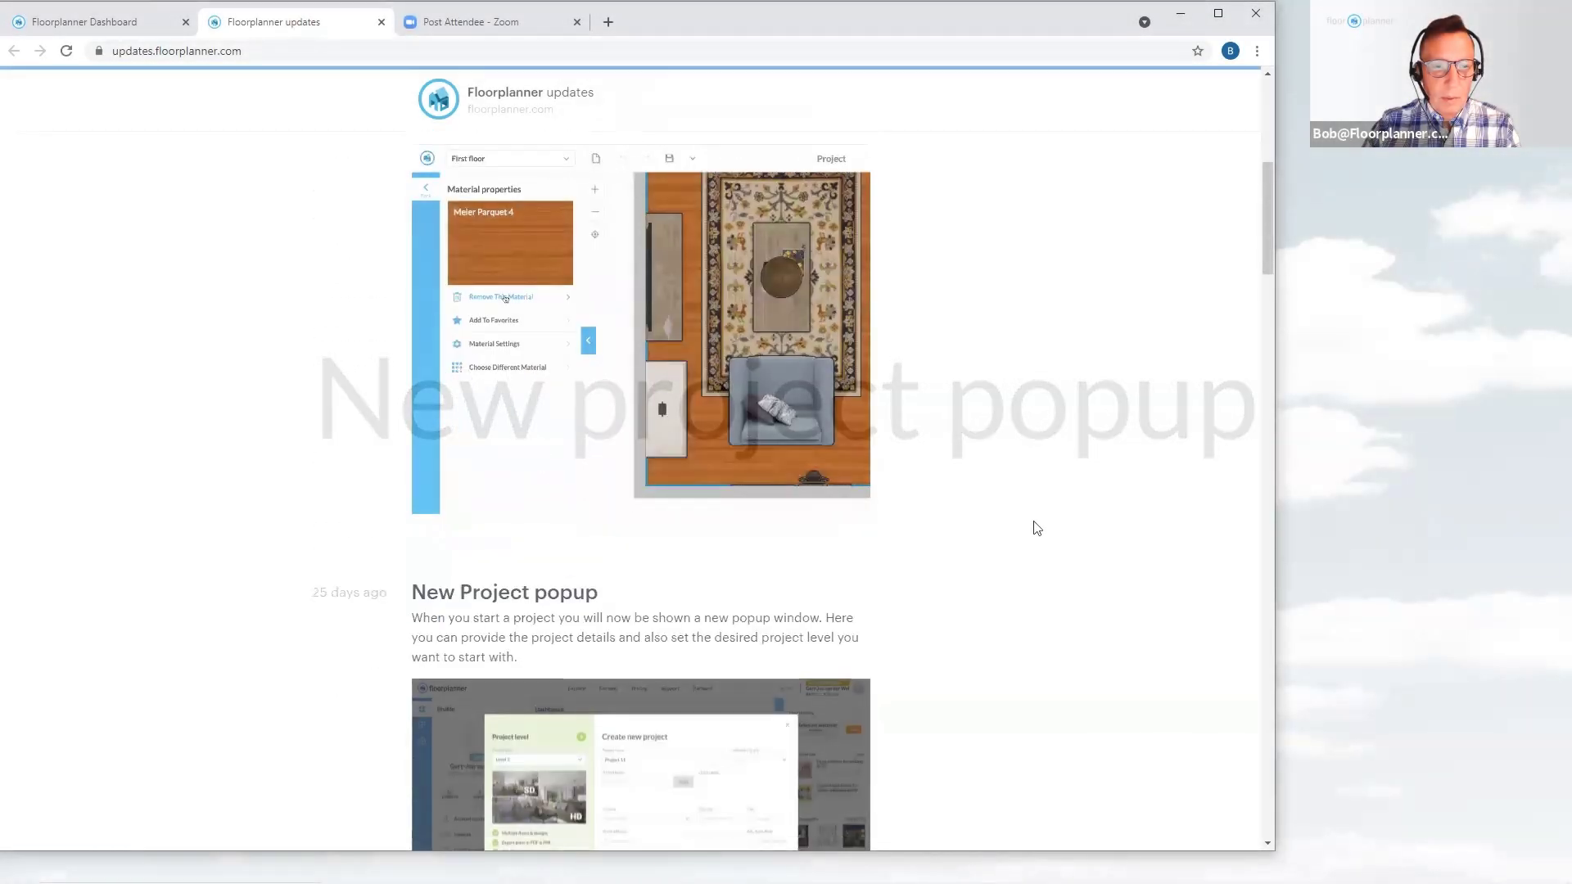
pyautogui.scroll(-3, 1036, 528)
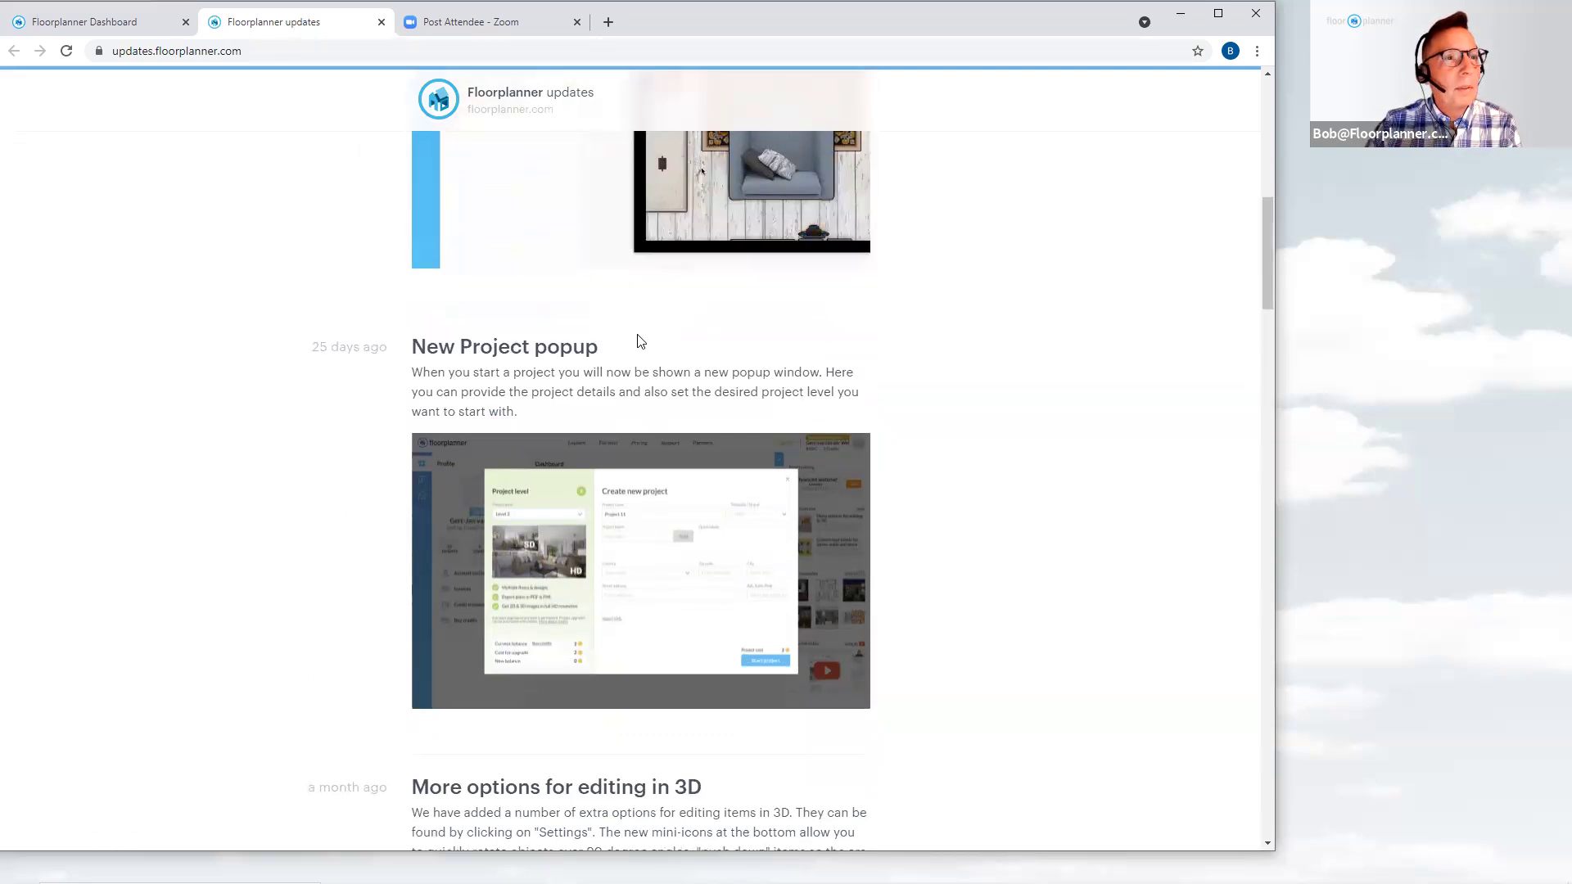
# Return to the dashboard and start a new project at Level 1, ready to rename it
pyautogui.click(137, 31)
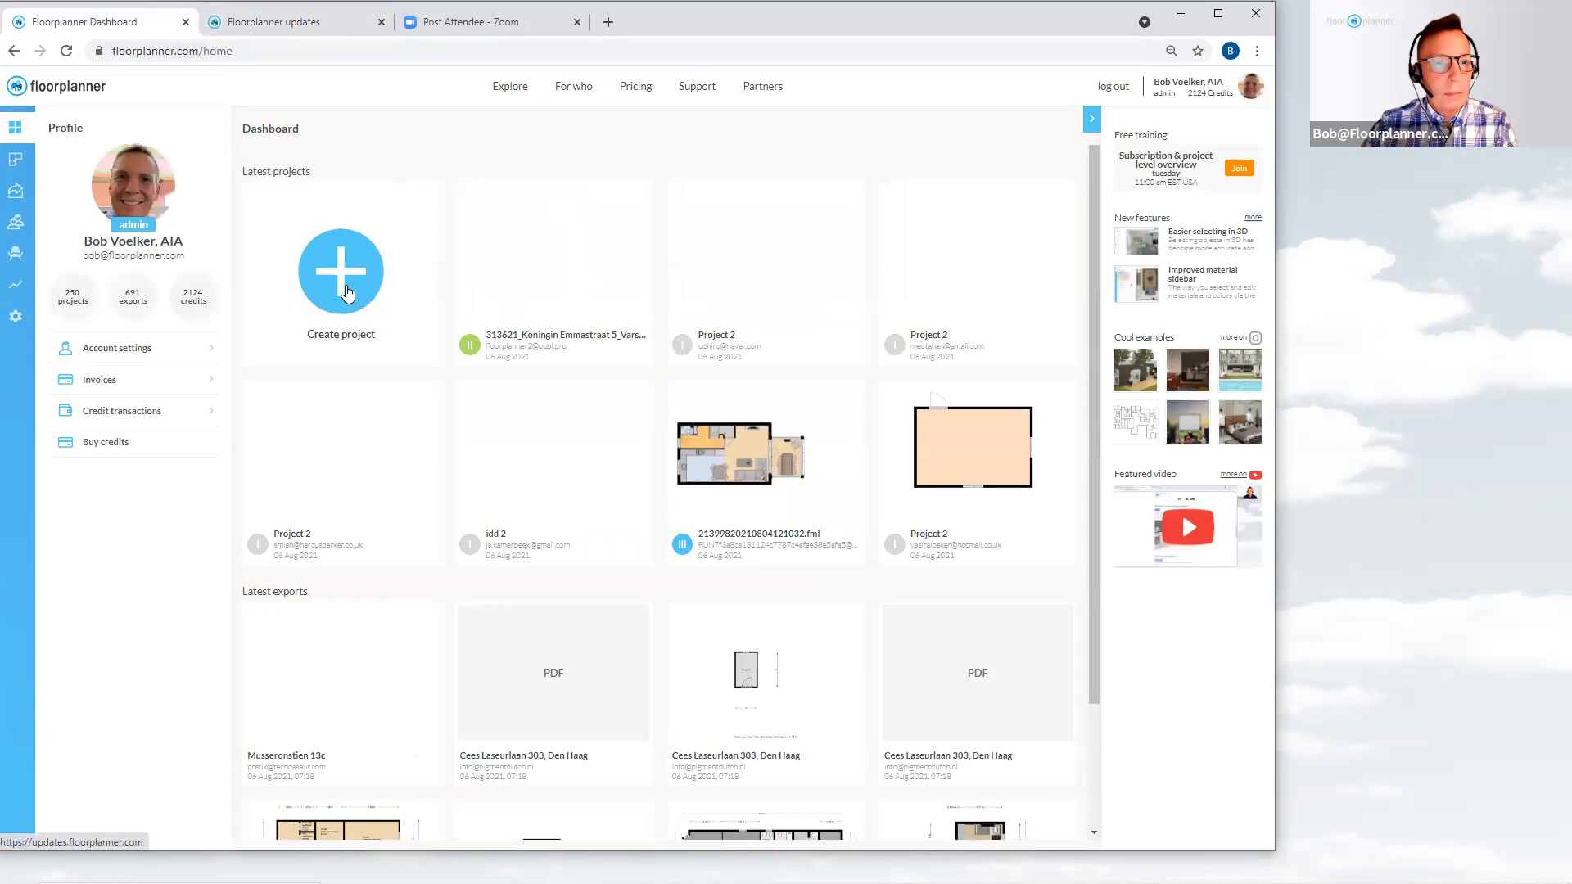
pyautogui.click(347, 293)
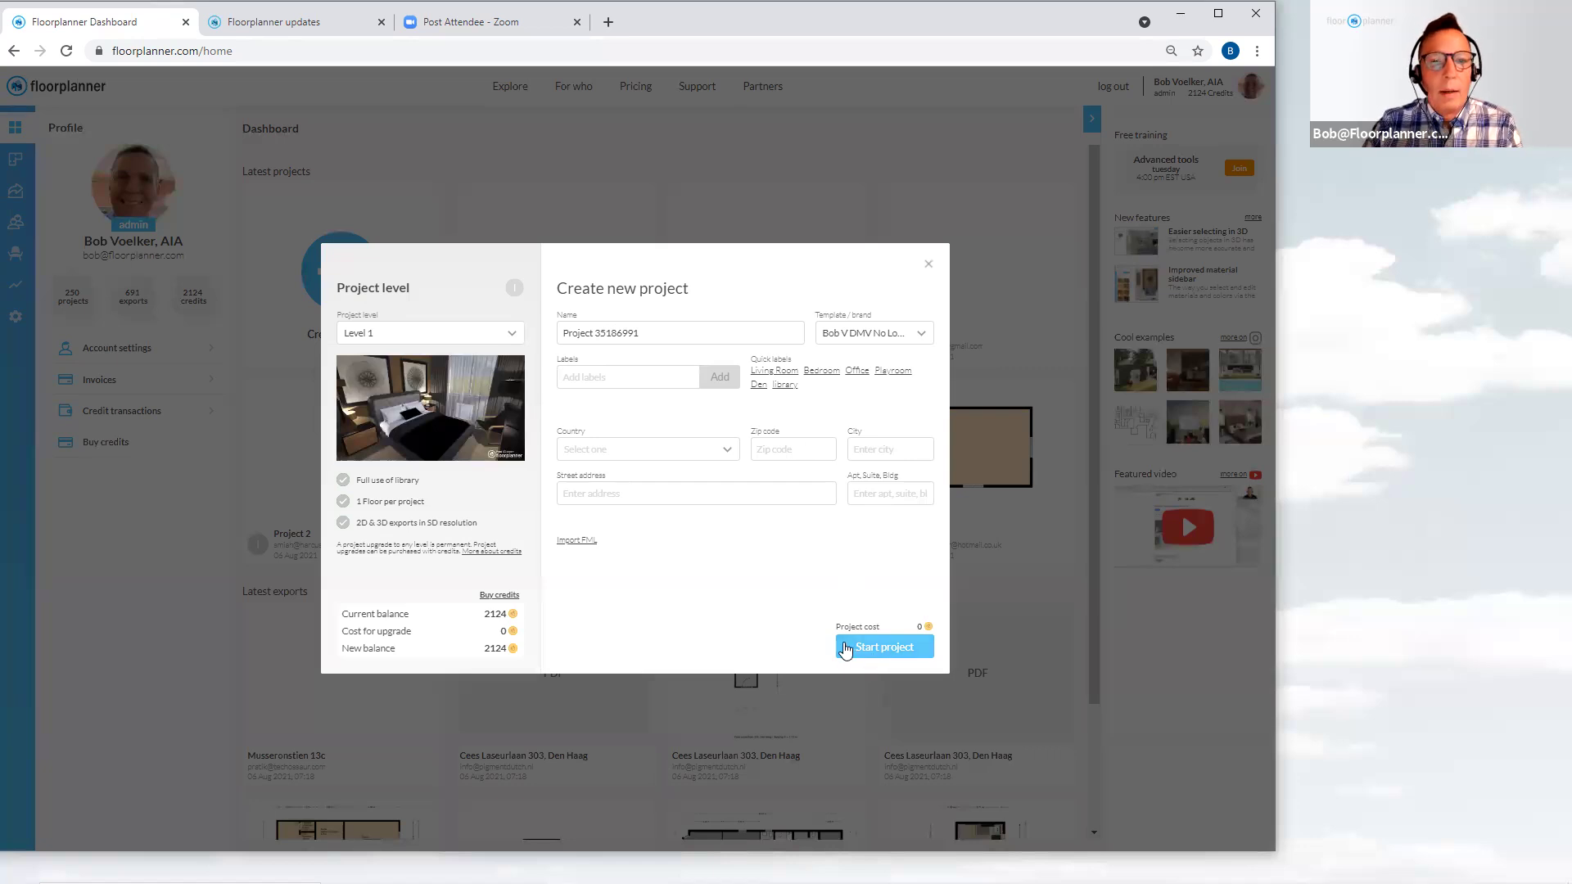
pyautogui.click(650, 331)
# Replace the default 'Project 35186991' name with the presenter's name plus 'Demo'
pyautogui.moveTo(650, 331); pyautogui.dragTo(560, 329)
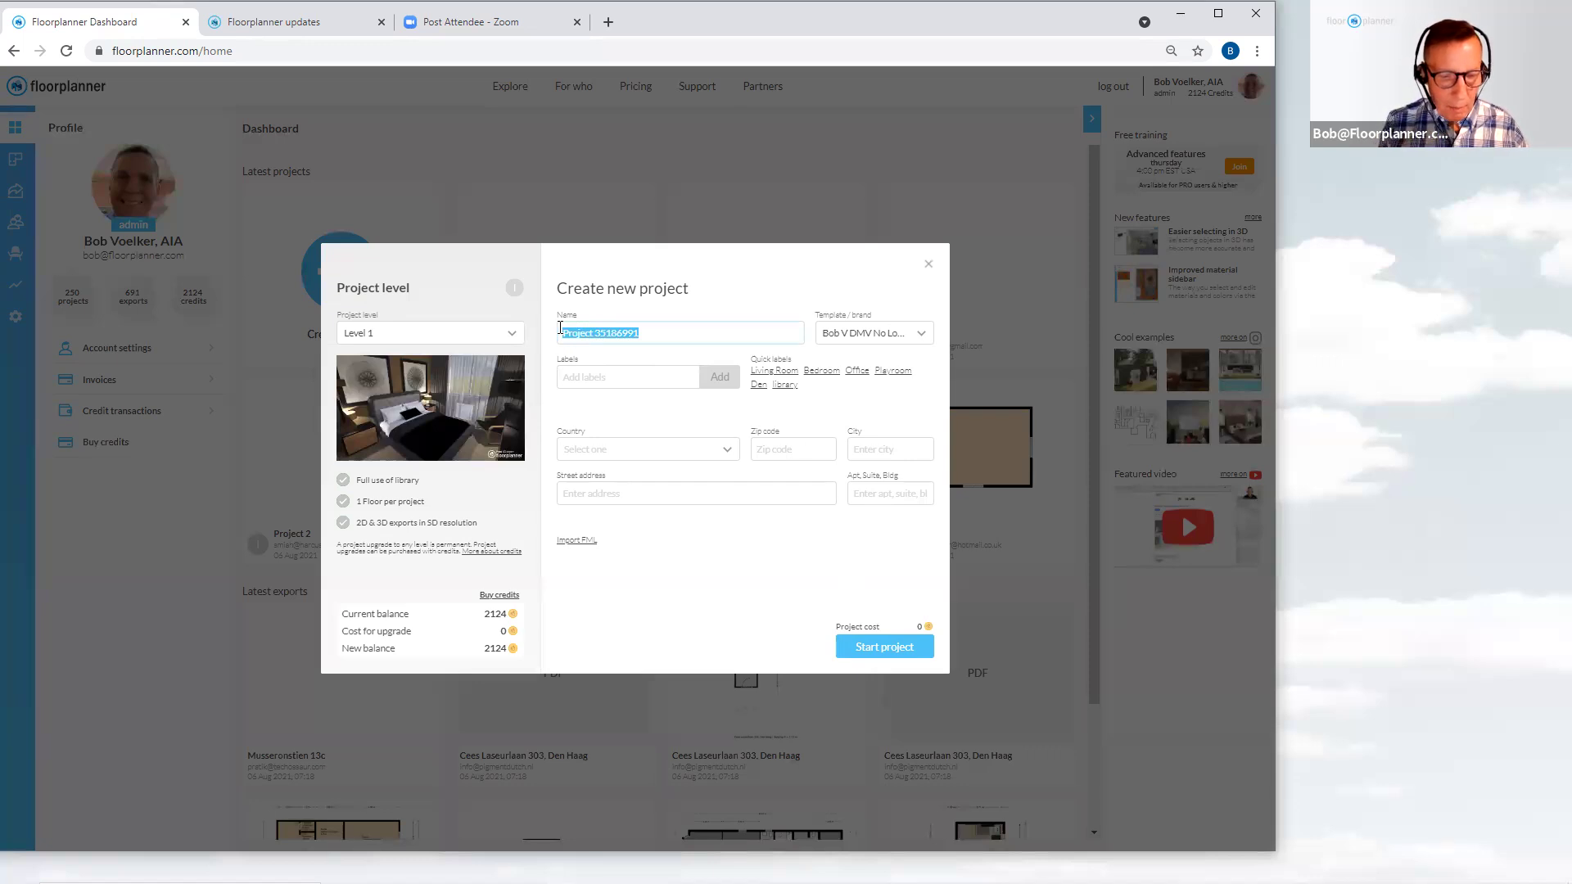
pyautogui.write('B')
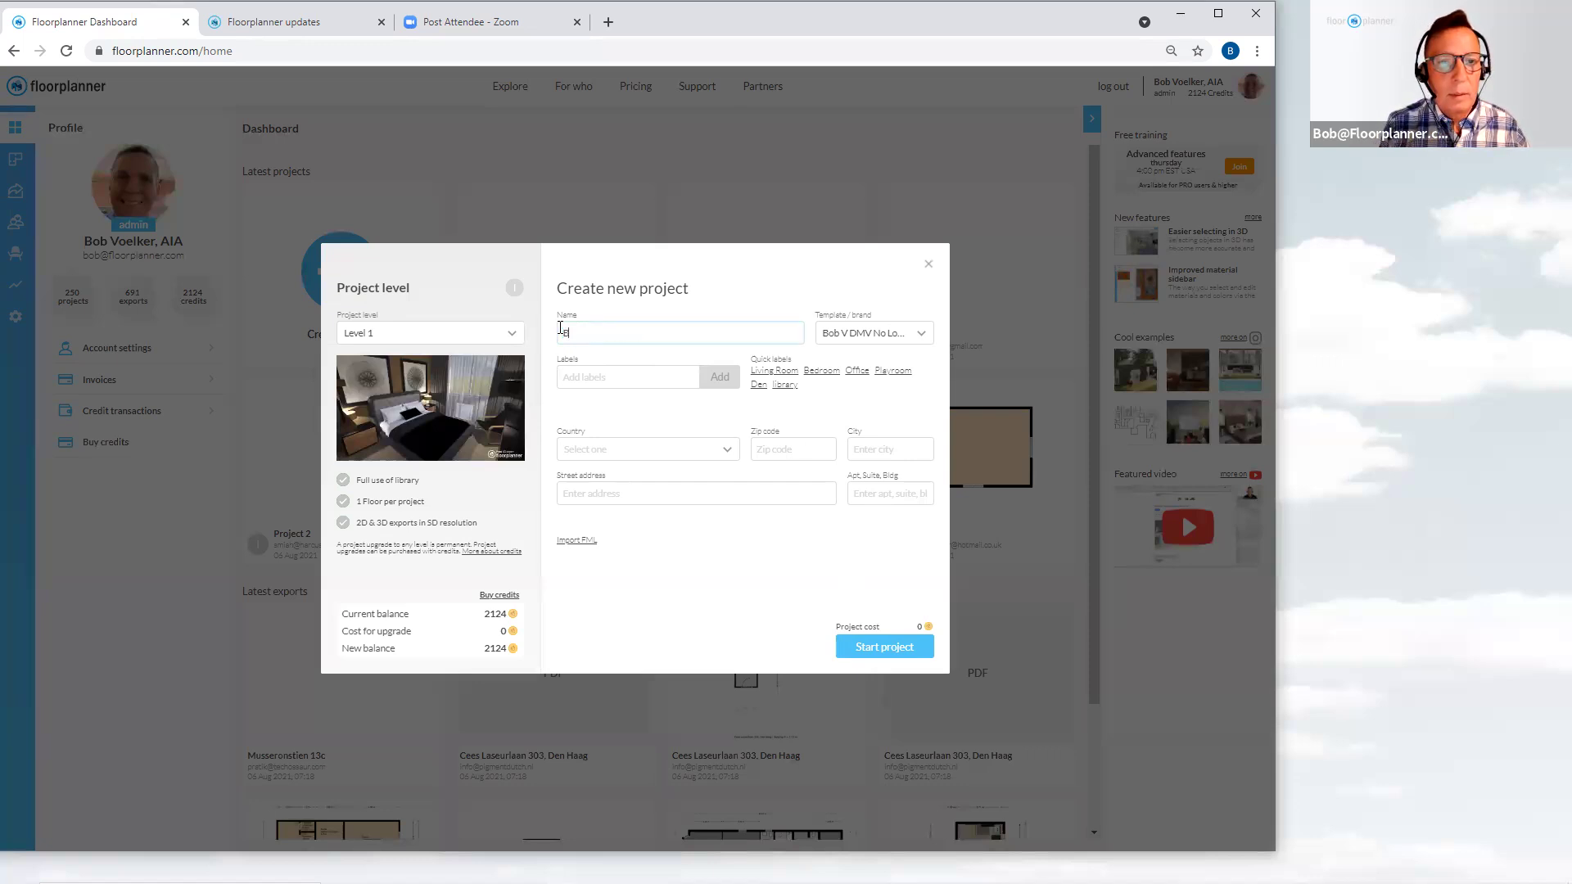
pyautogui.write('ob Demo')
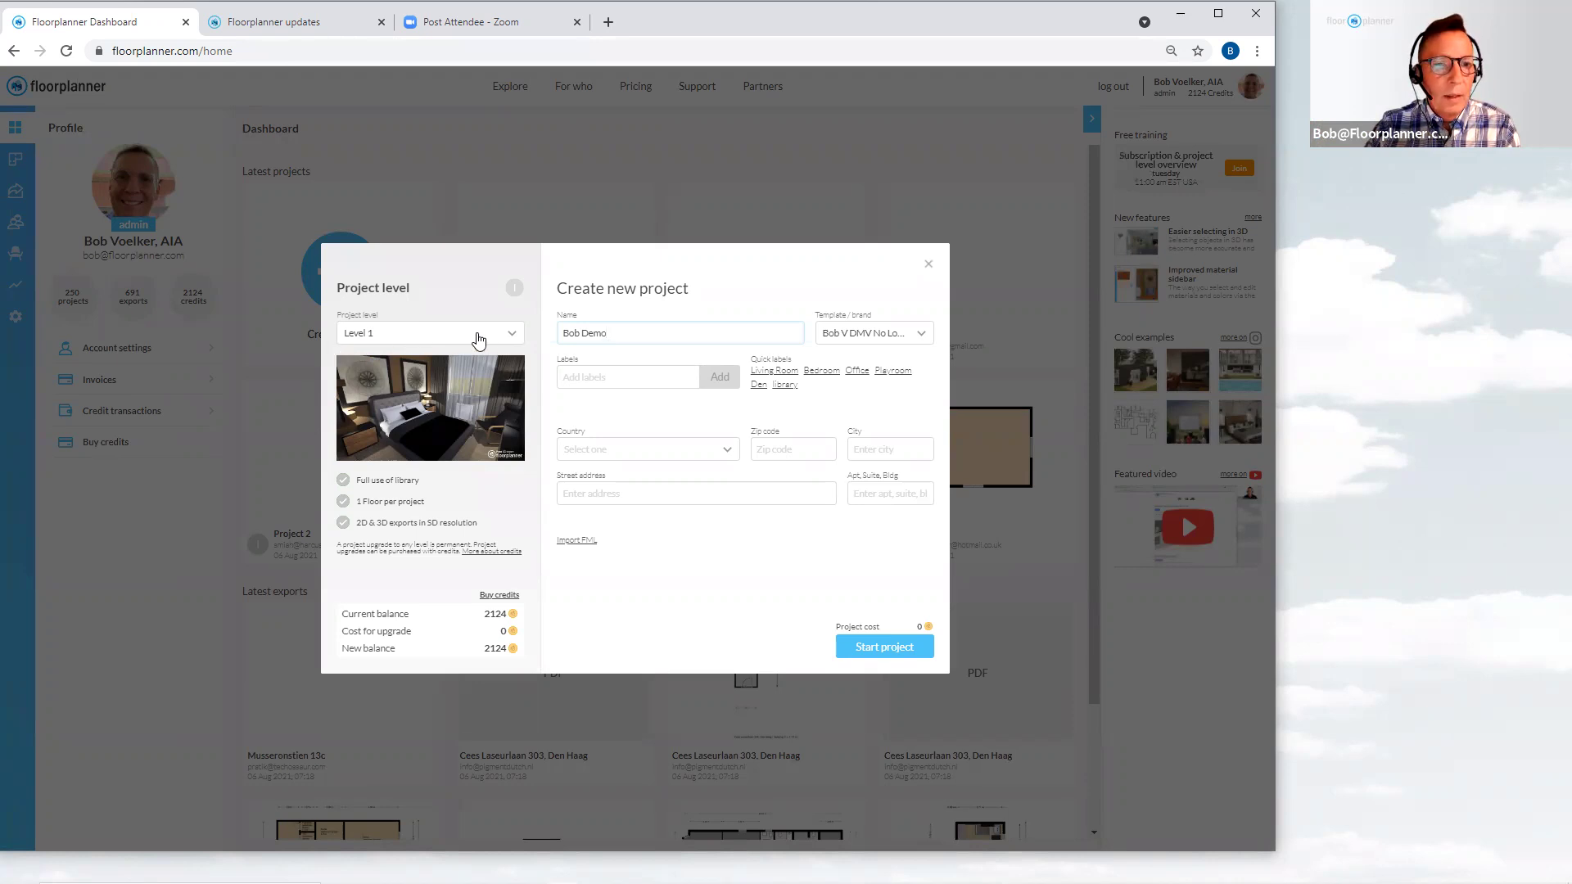
# Set the new project to Level 2 for 2 credits and start it
pyautogui.click(512, 336)
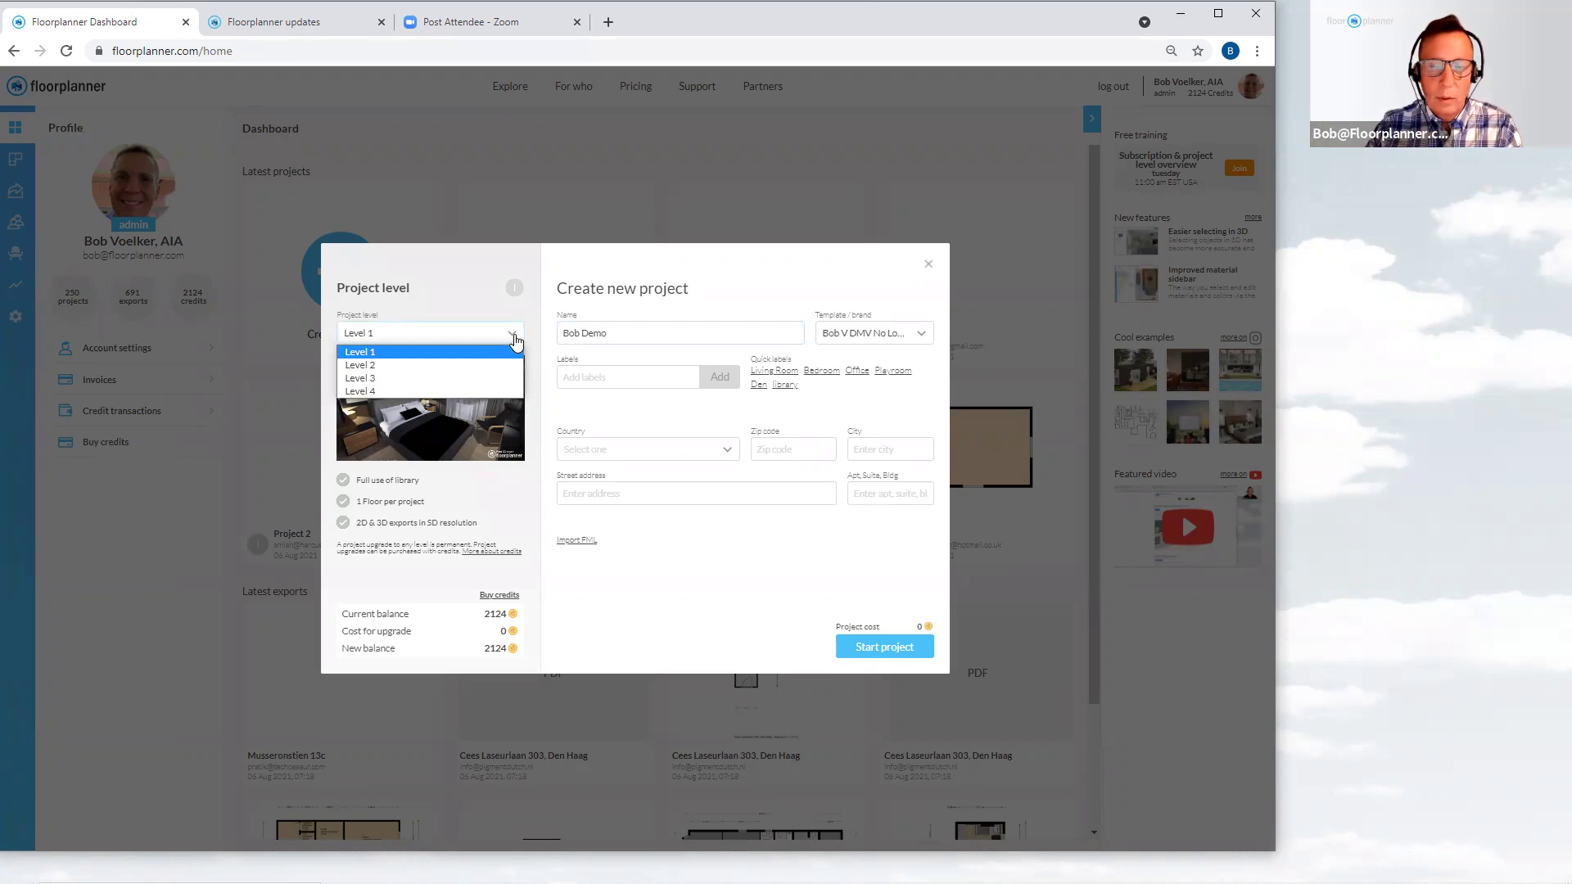
pyautogui.click(474, 365)
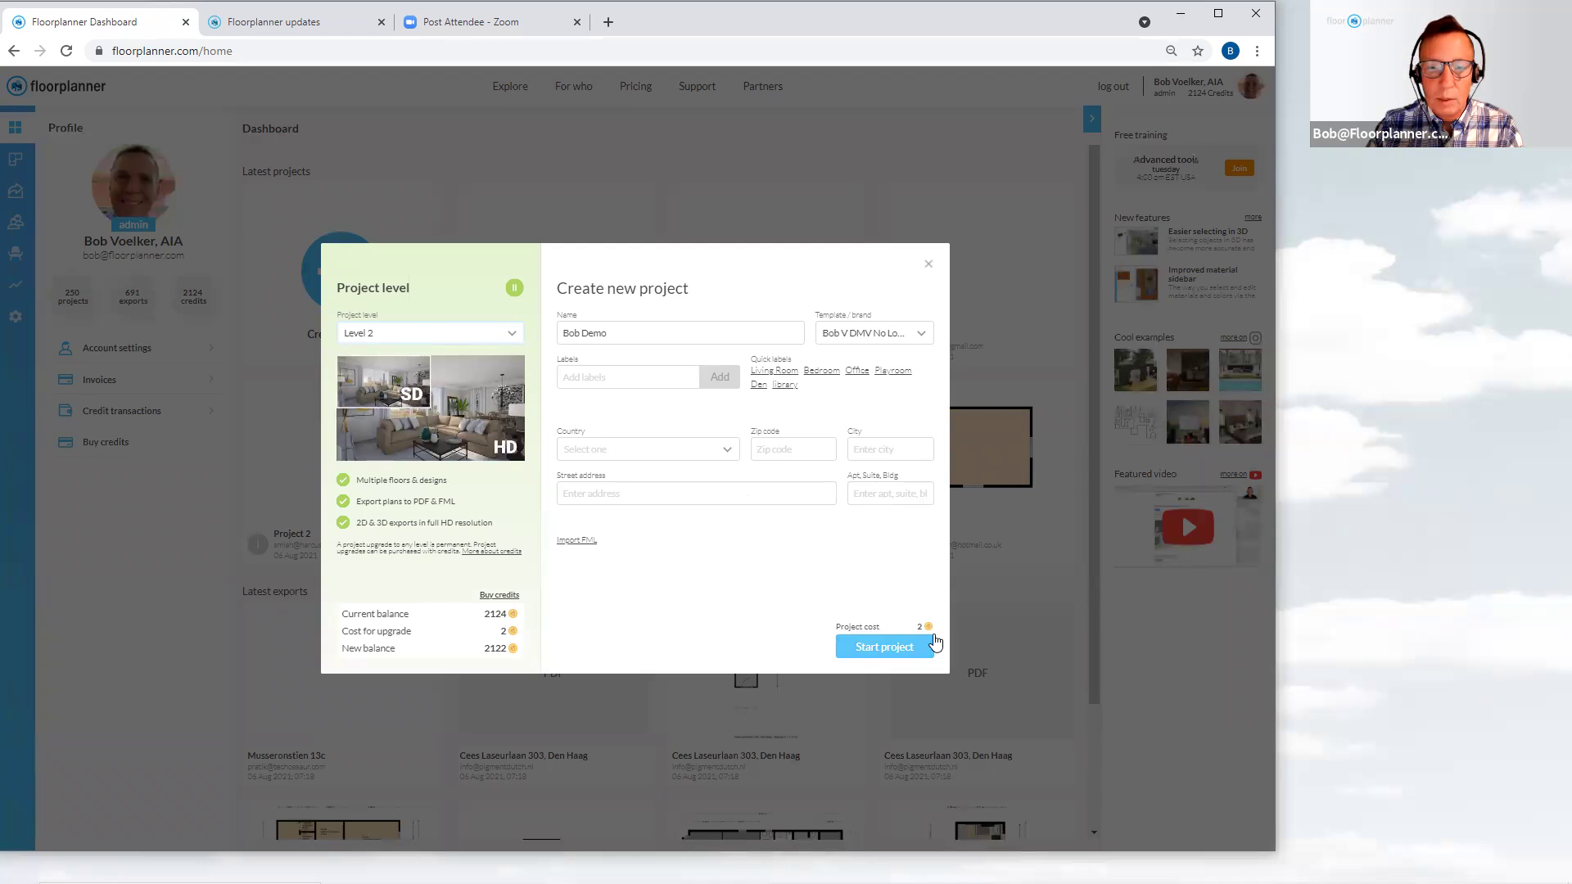
pyautogui.click(888, 648)
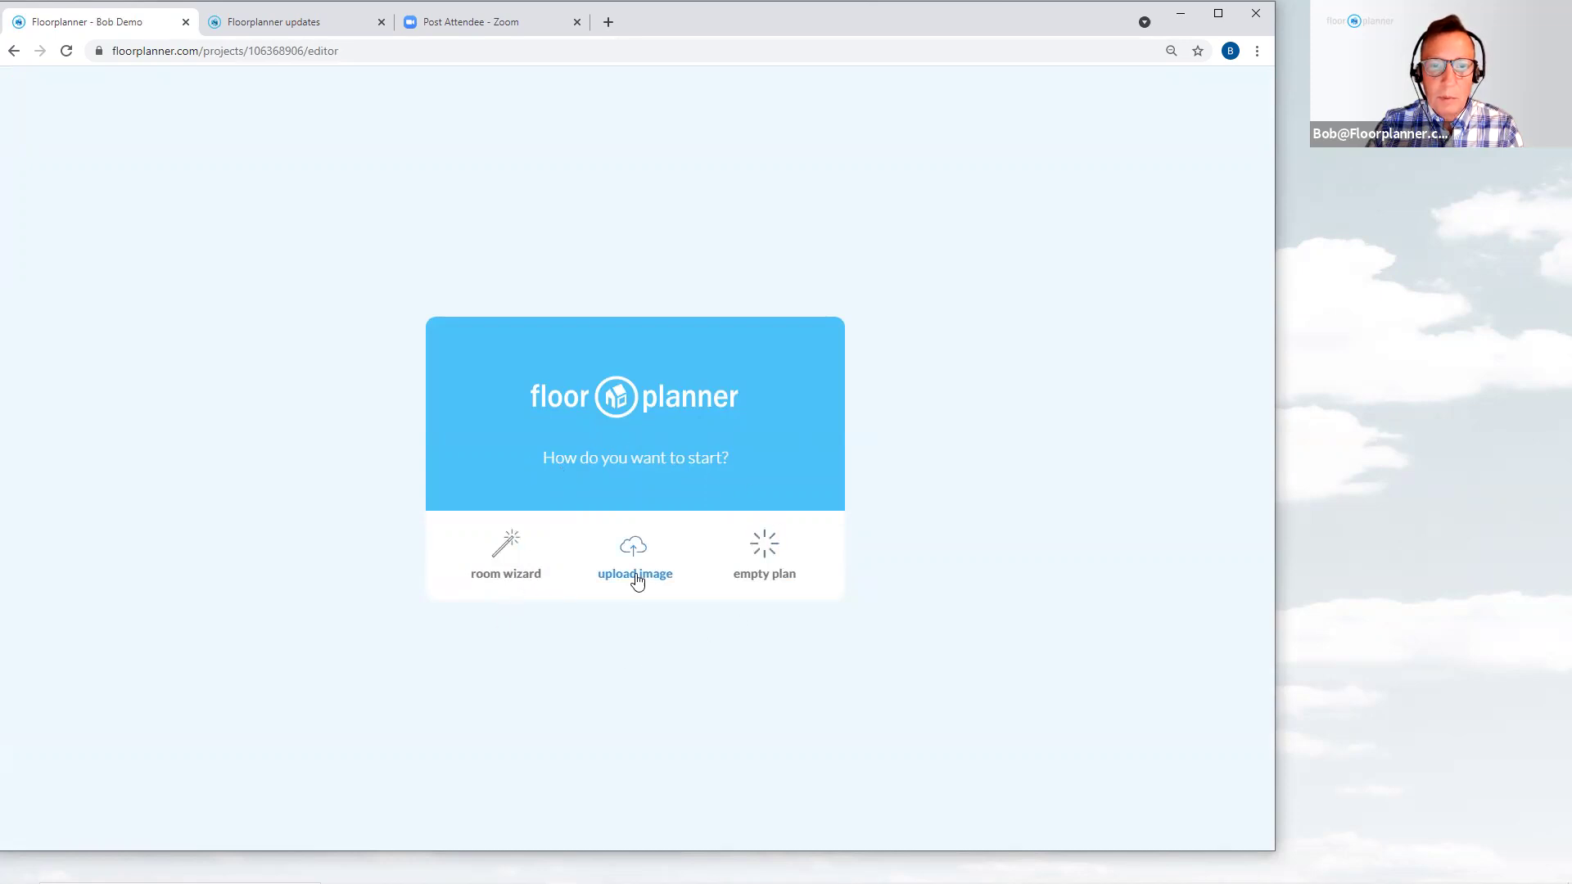
pyautogui.click(769, 562)
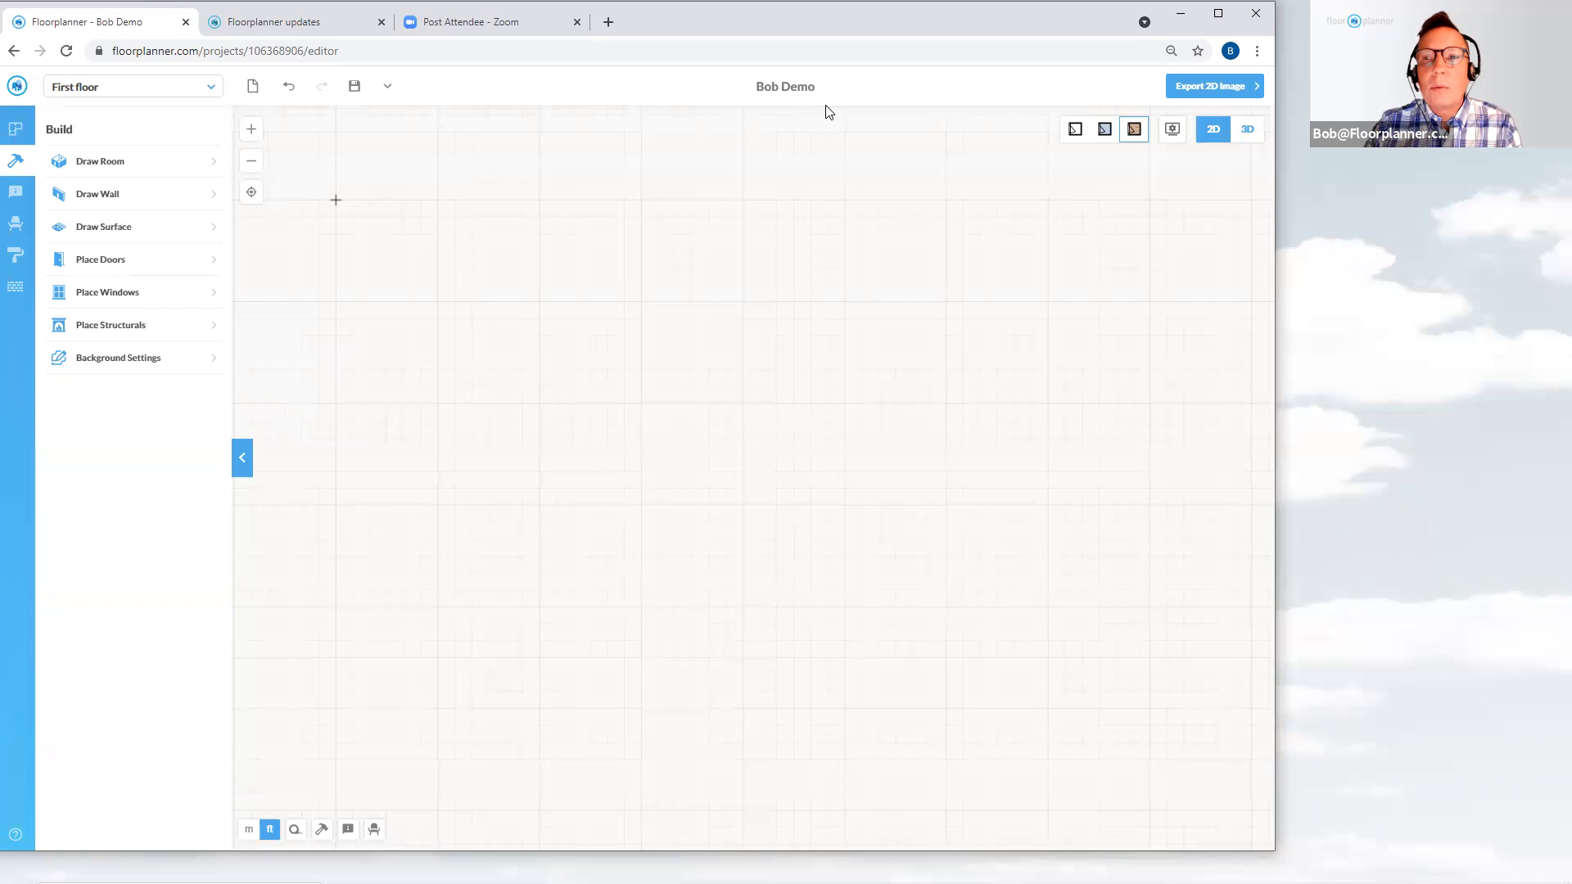
pyautogui.click(355, 90)
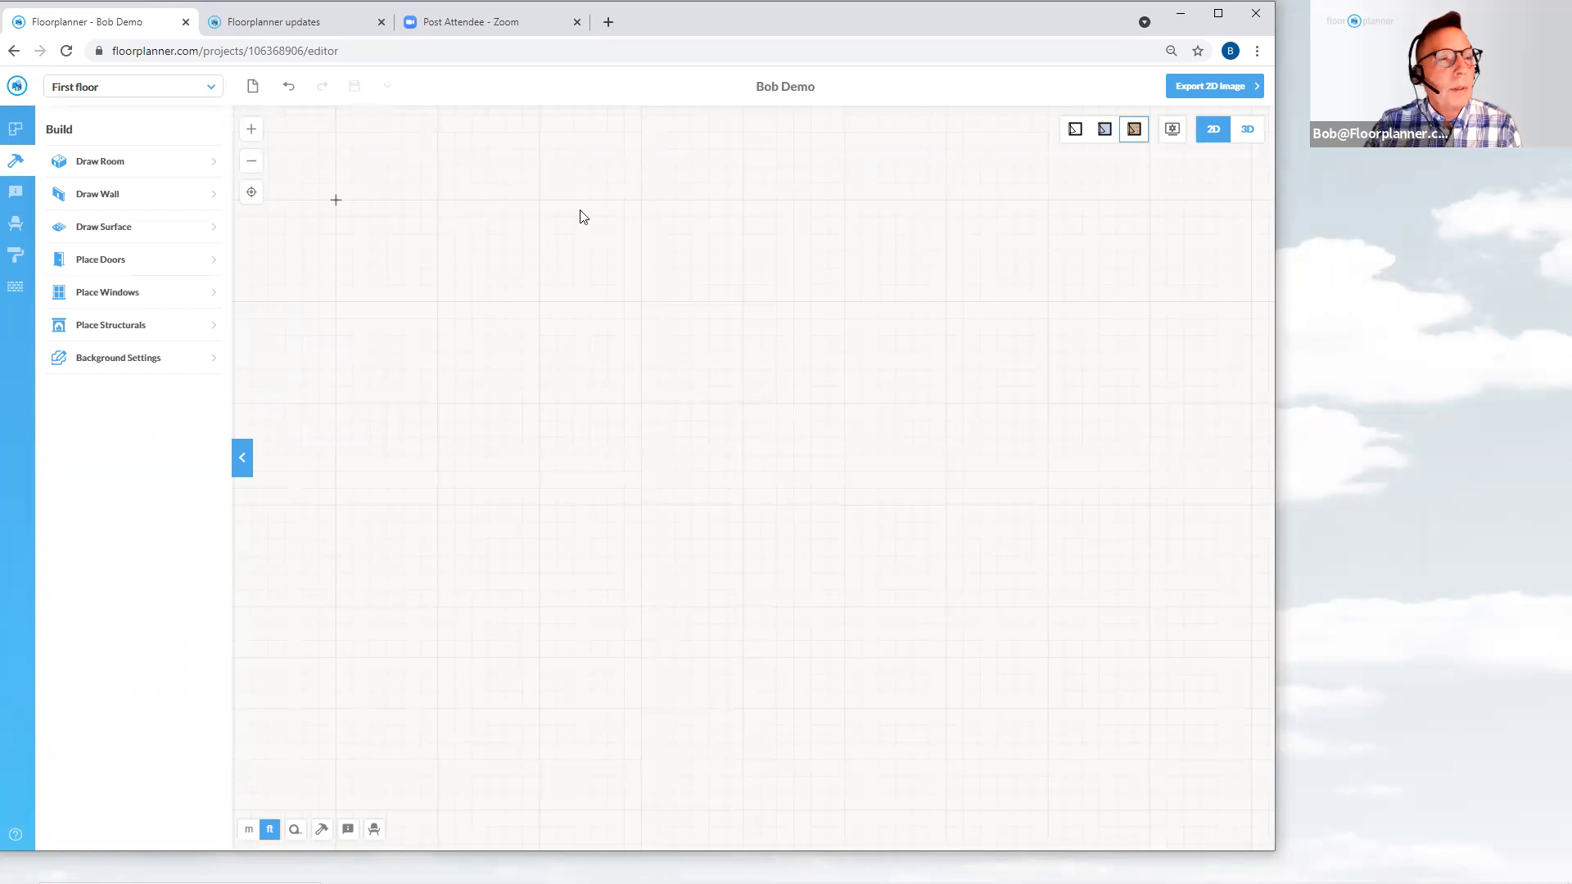
pyautogui.click(18, 87)
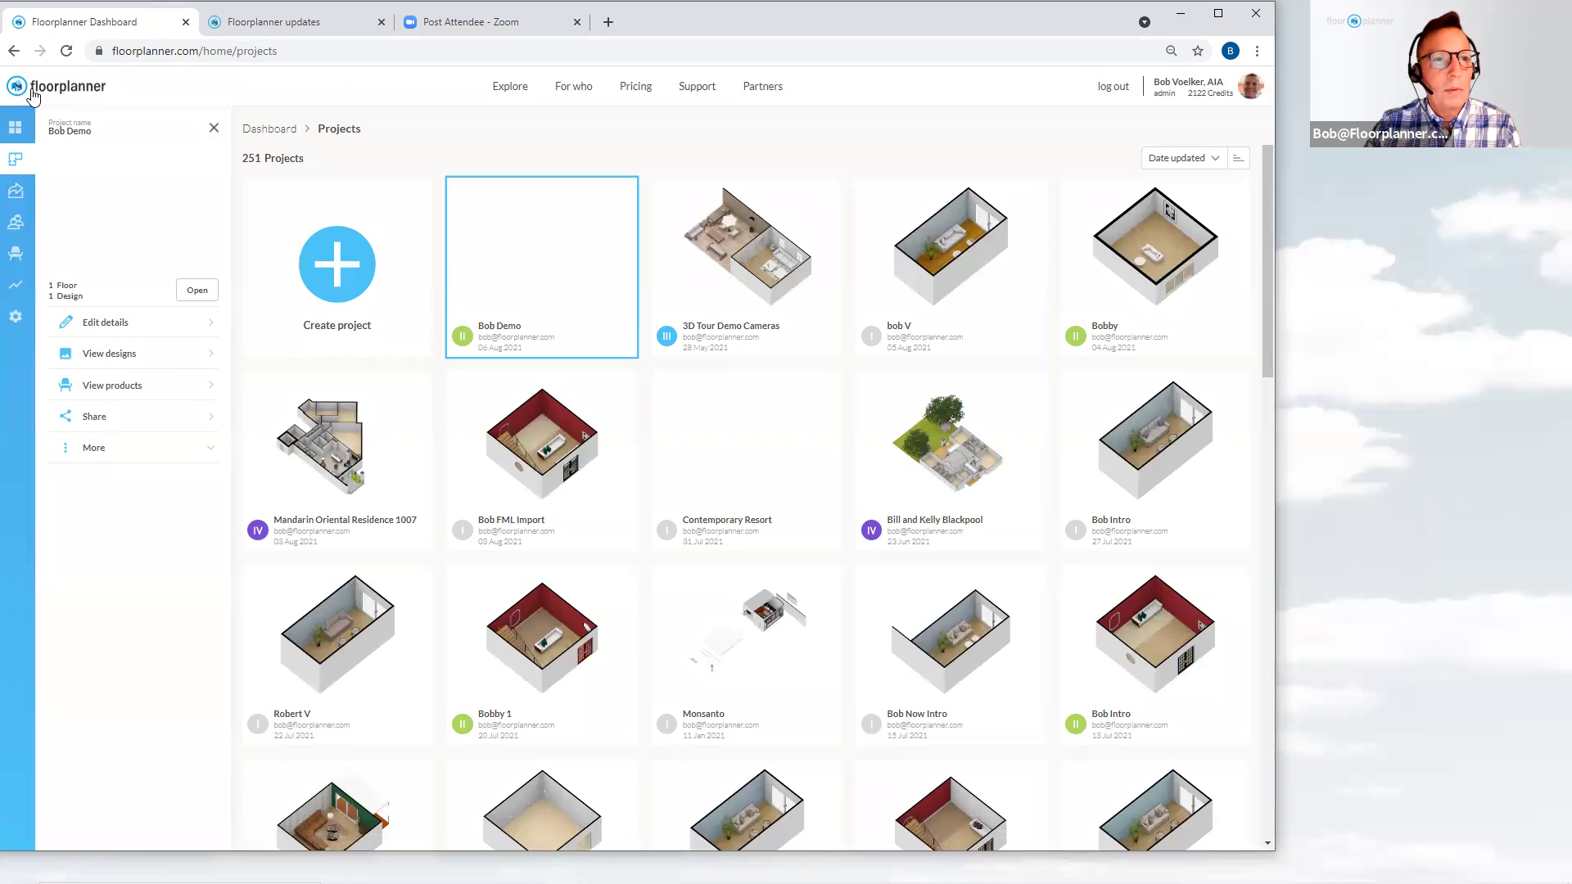
# Switch to the updates tab showing the 'New Project popup' post
pyautogui.click(279, 28)
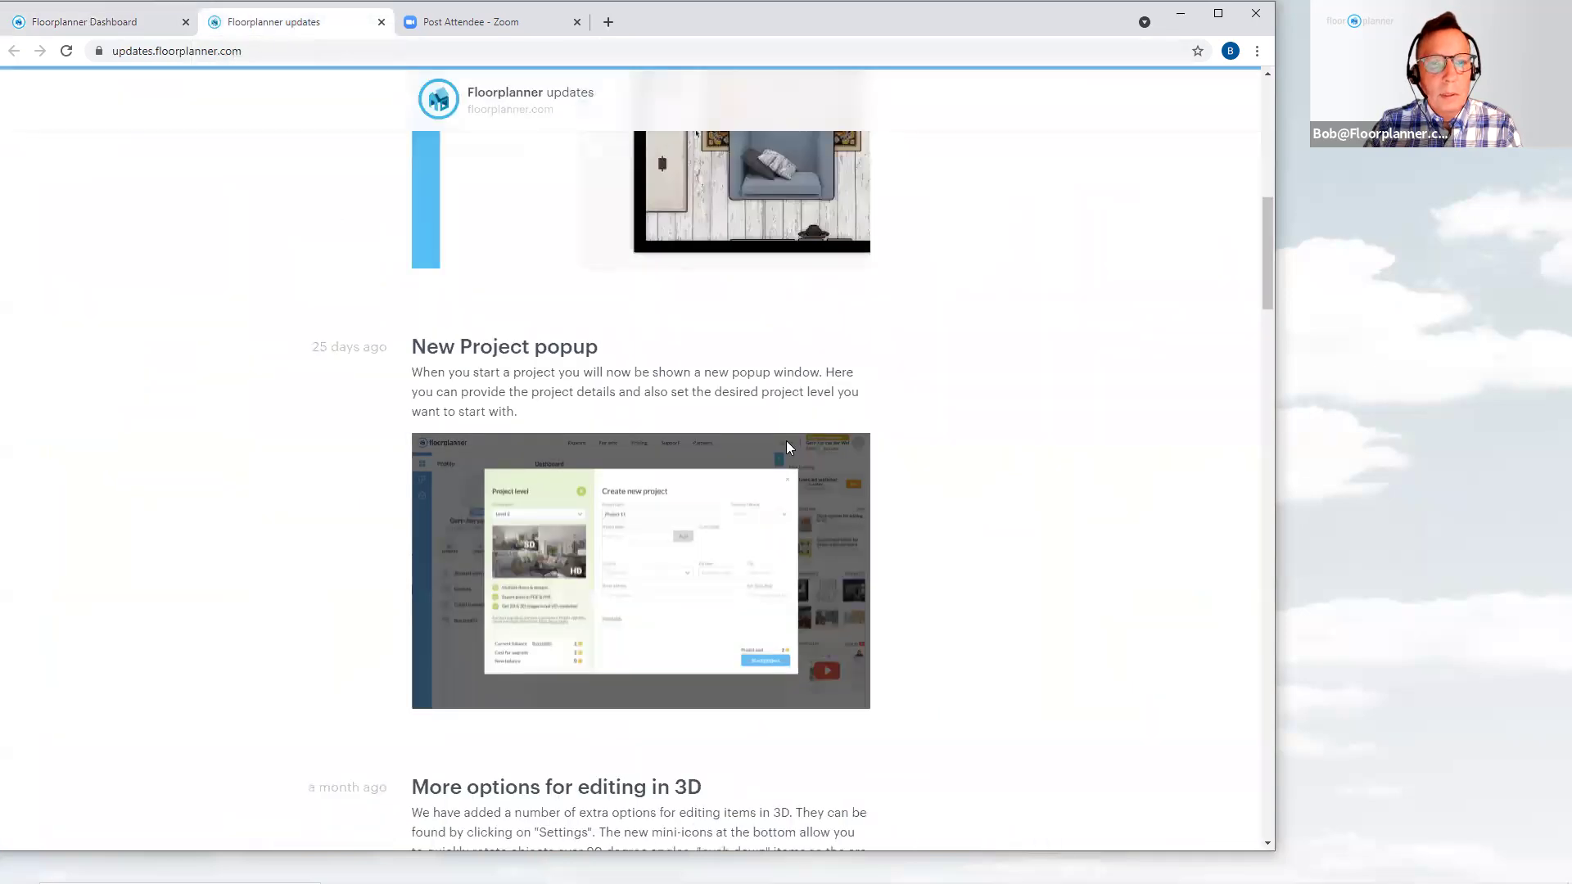
# Scroll the updates page to the 'Improved material sidebar' post
pyautogui.scroll(5, 762, 442)
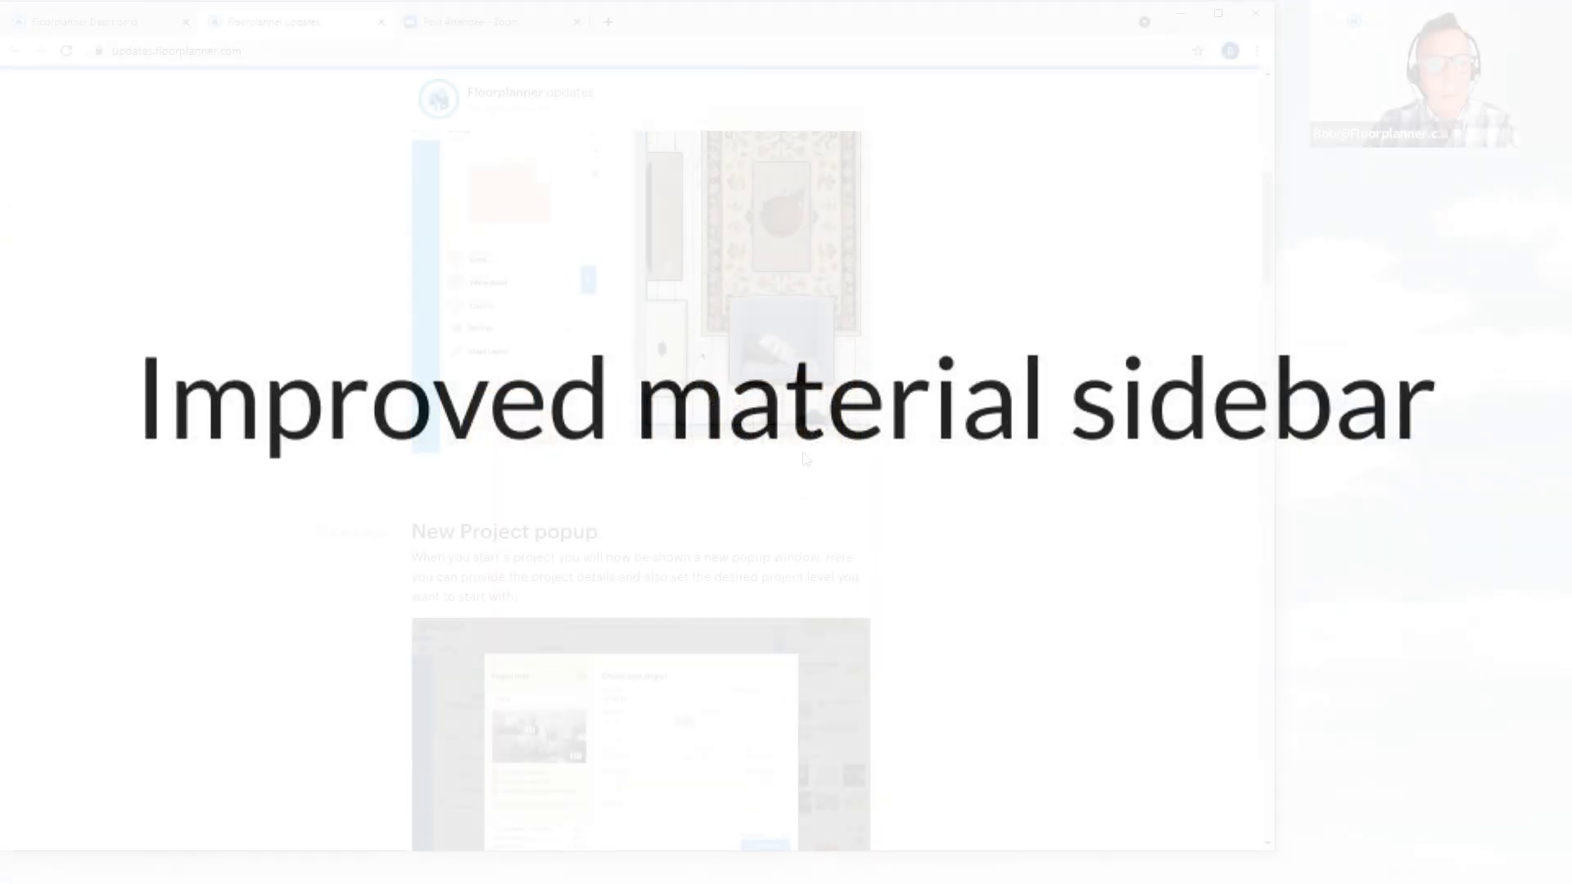
pyautogui.scroll(2, 488, 262)
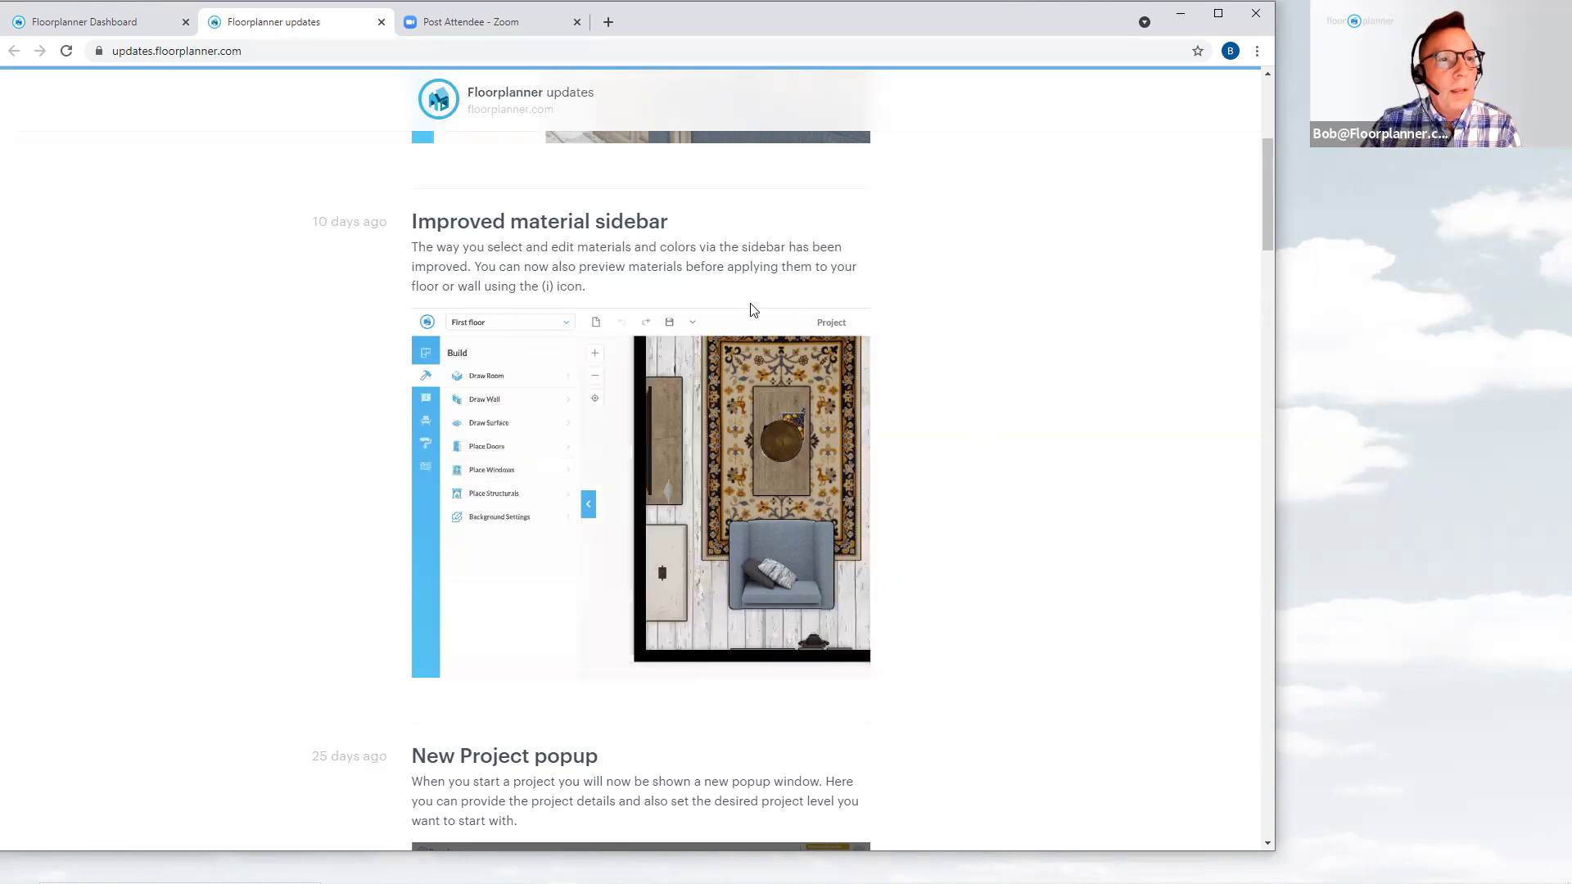
# Open the '3D Tour Demo Cameras' project from the dashboard
pyautogui.click(82, 23)
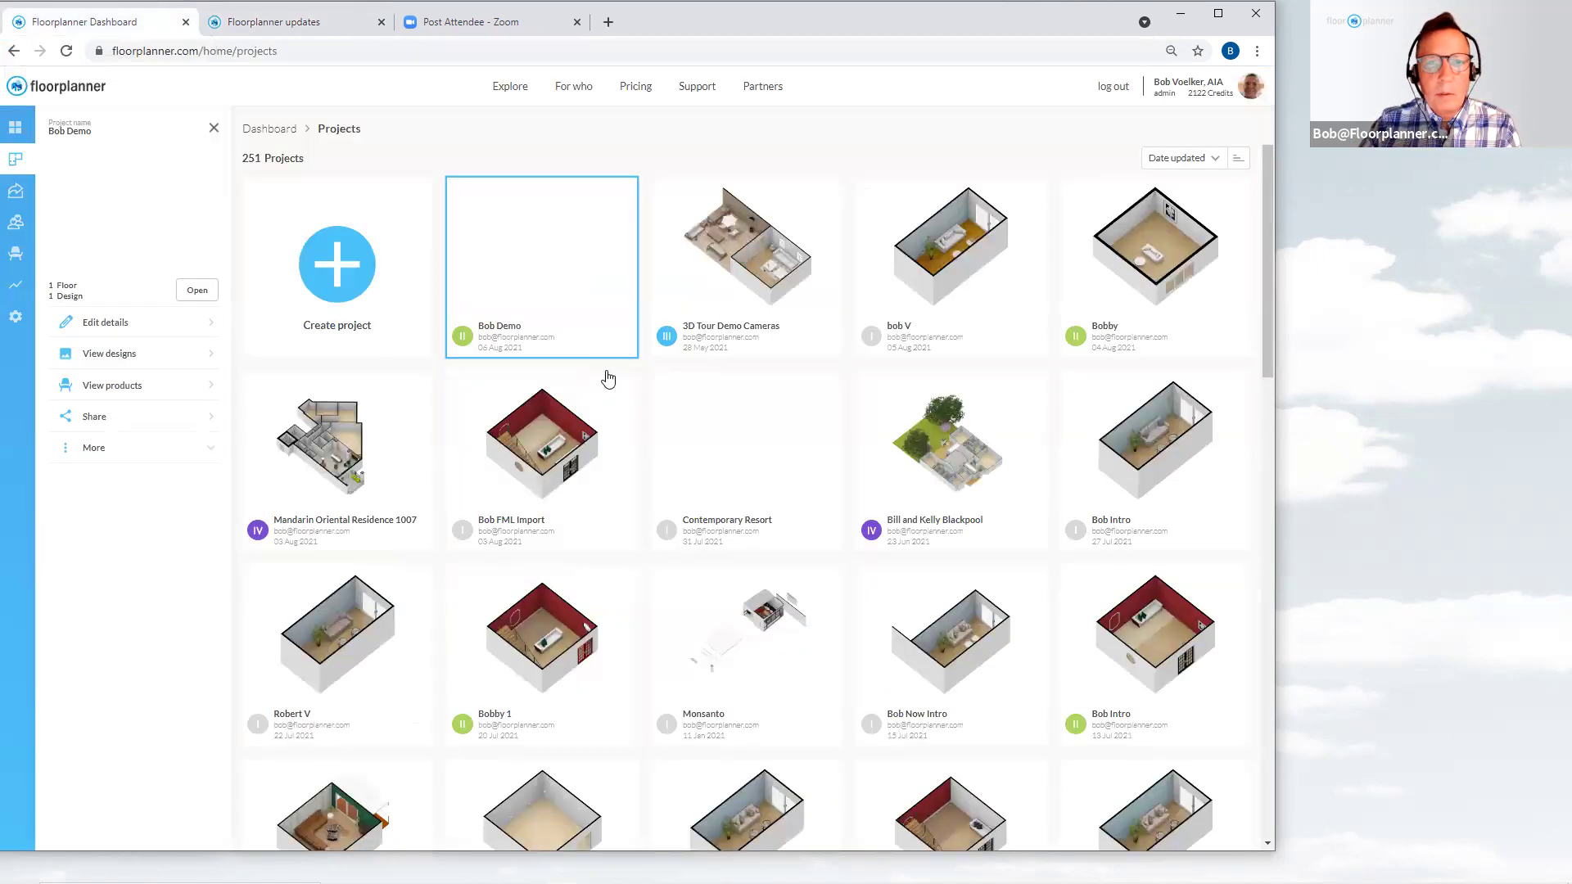
pyautogui.click(734, 264)
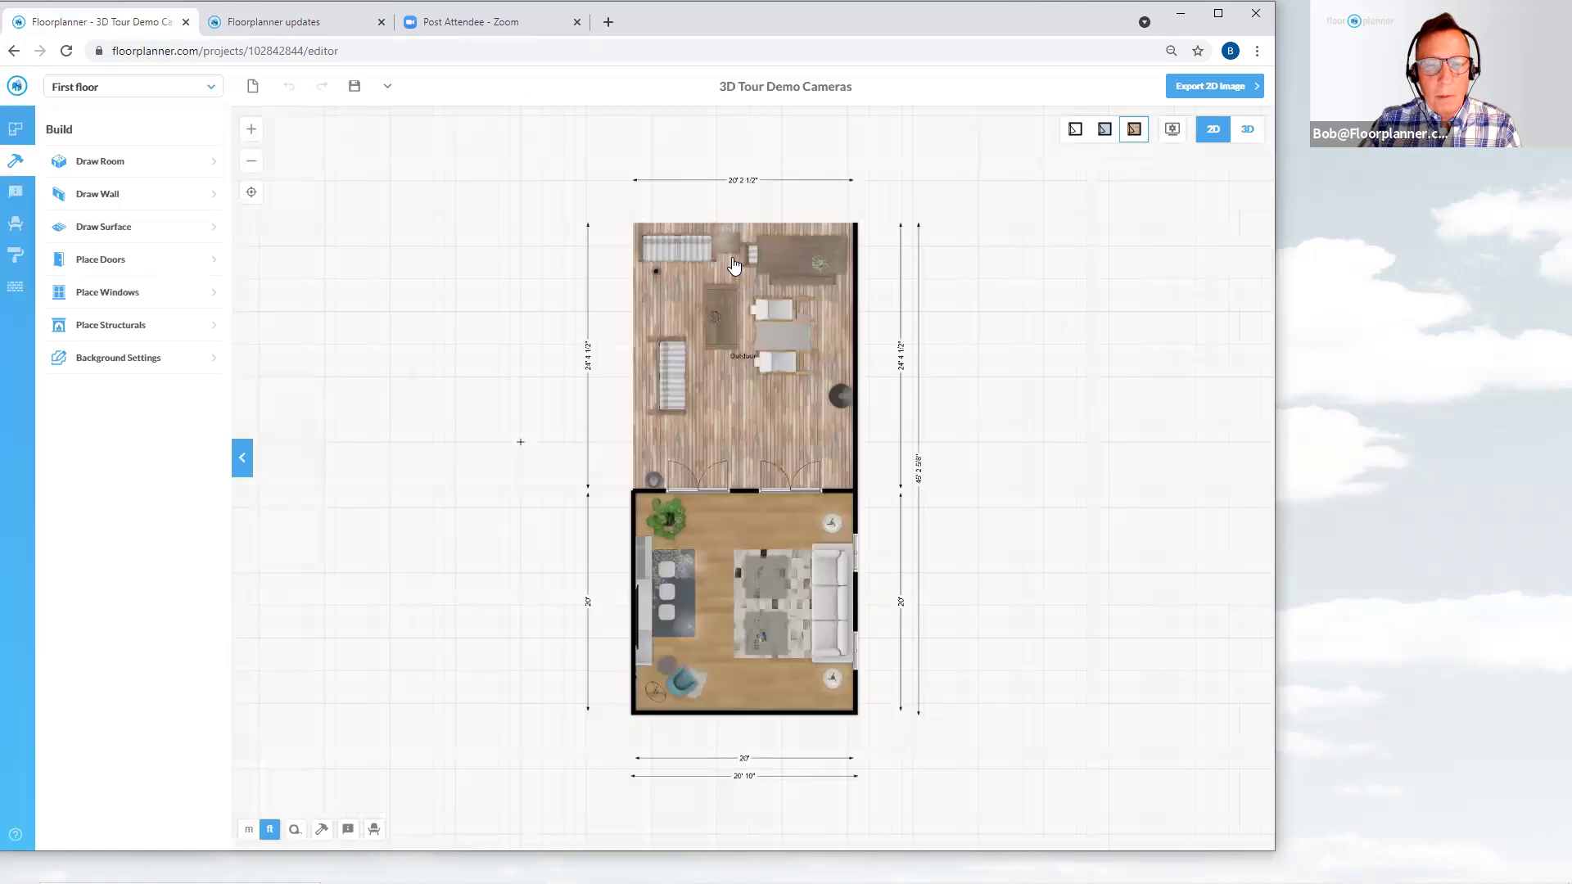
pyautogui.scroll(1, 970, 569)
# Select the living room and show its ProCasa_GJ floor material properties
pyautogui.moveTo(966, 536); pyautogui.dragTo(983, 486)
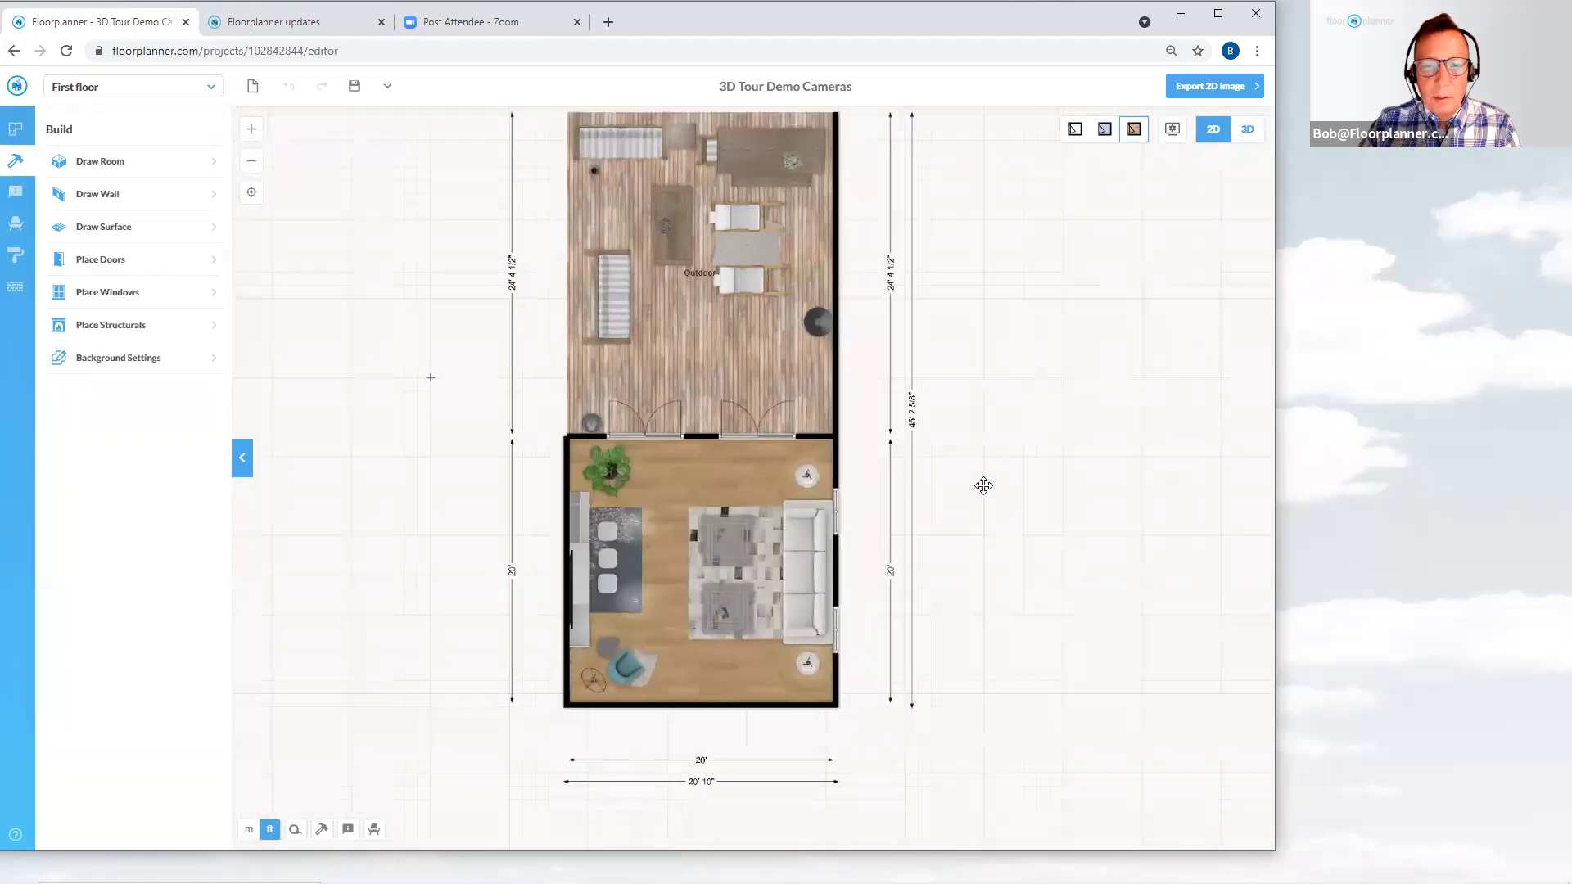
pyautogui.scroll(1, 973, 522)
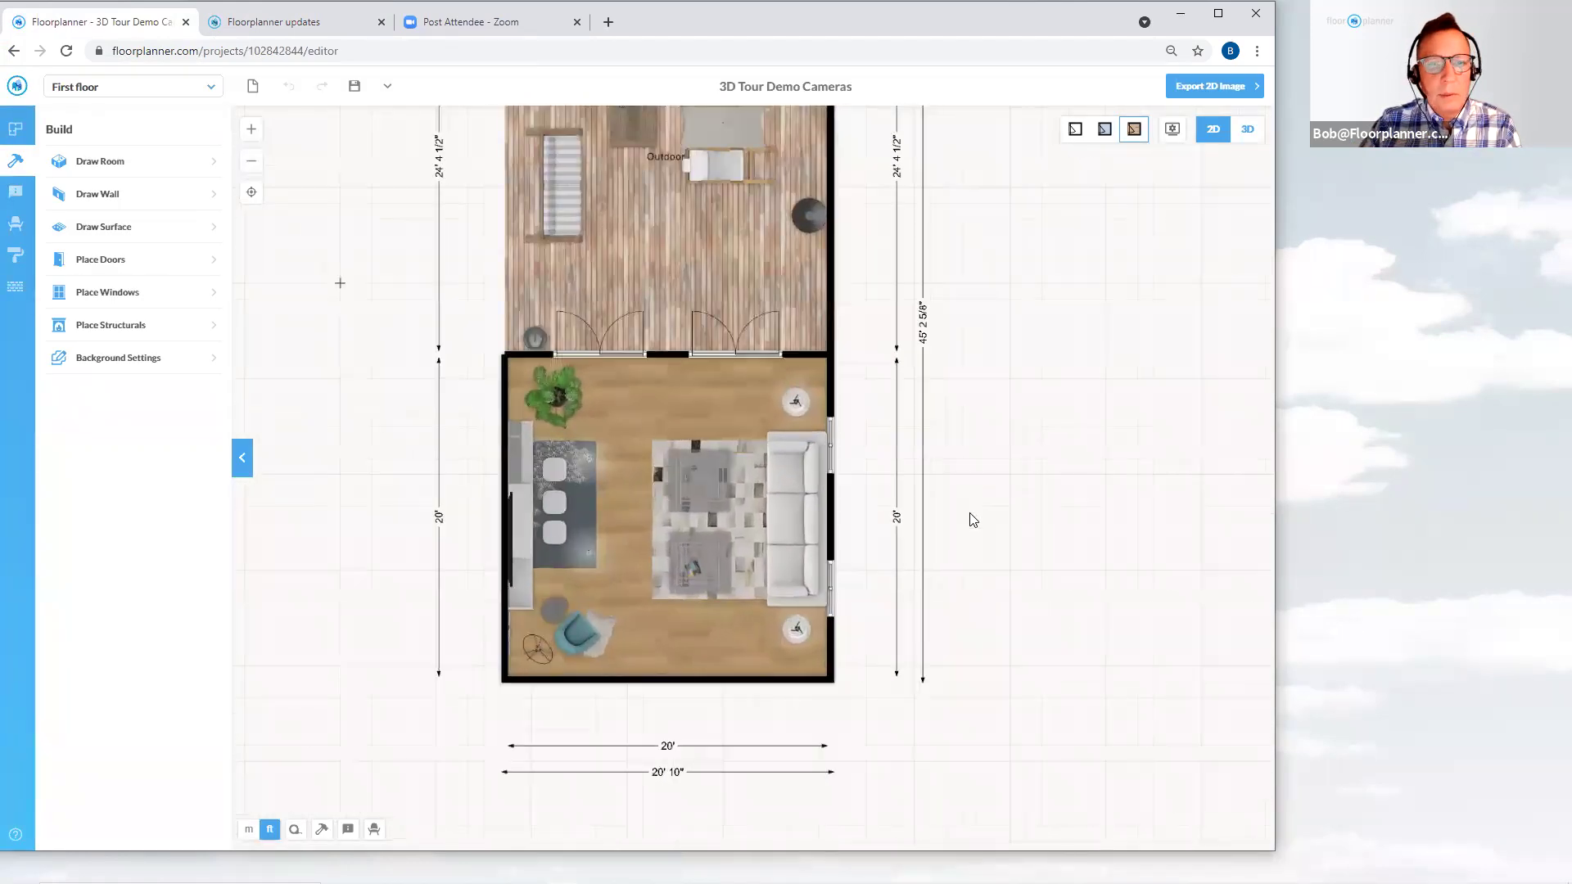
pyautogui.click(632, 411)
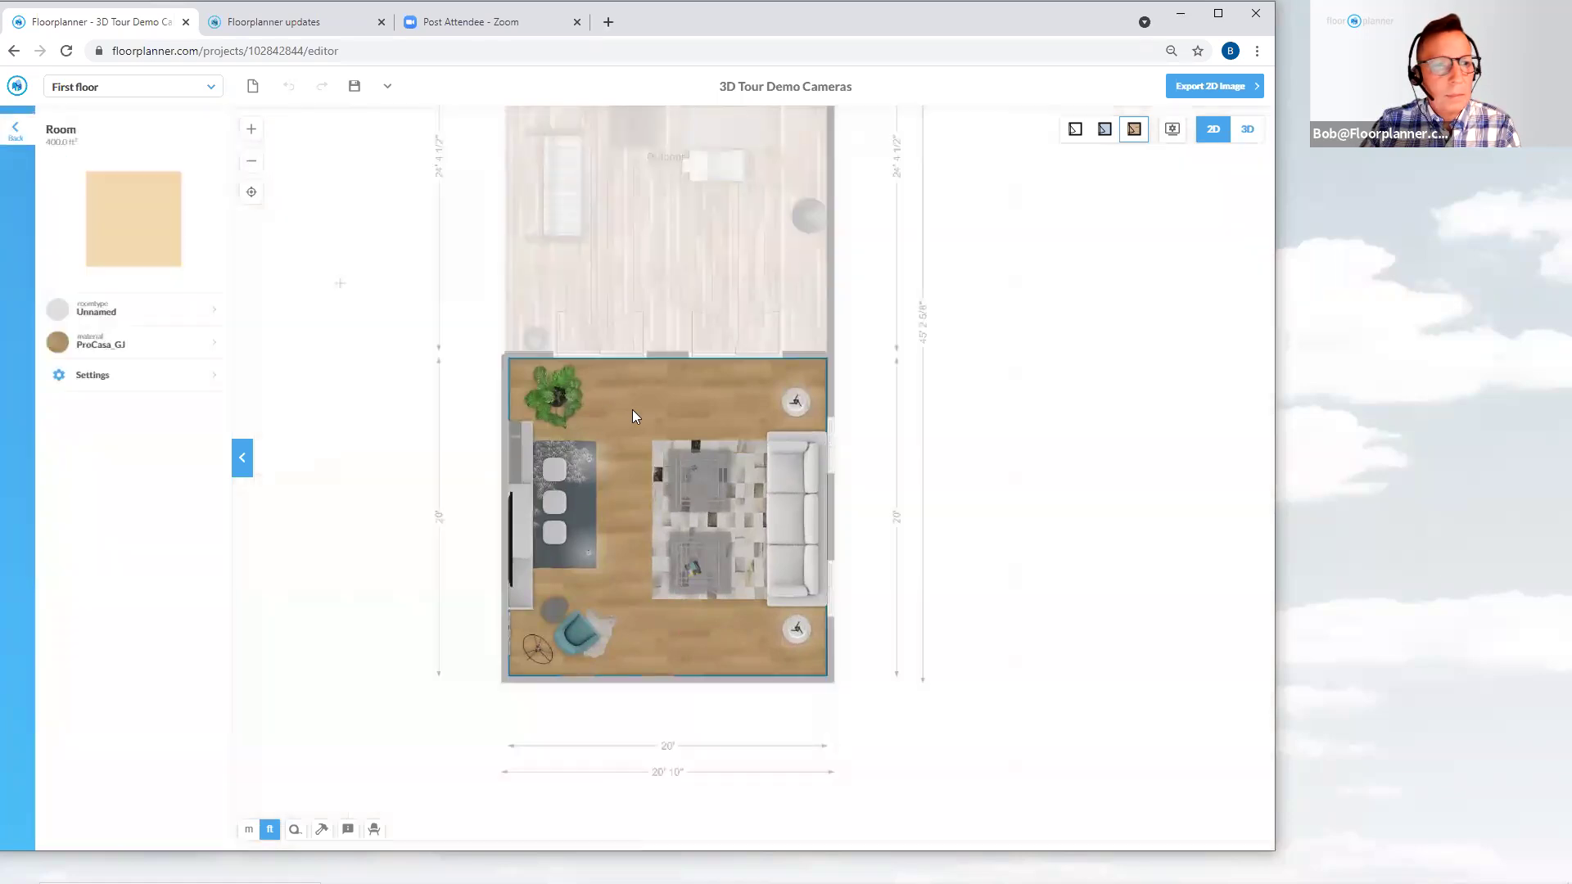
pyautogui.click(108, 347)
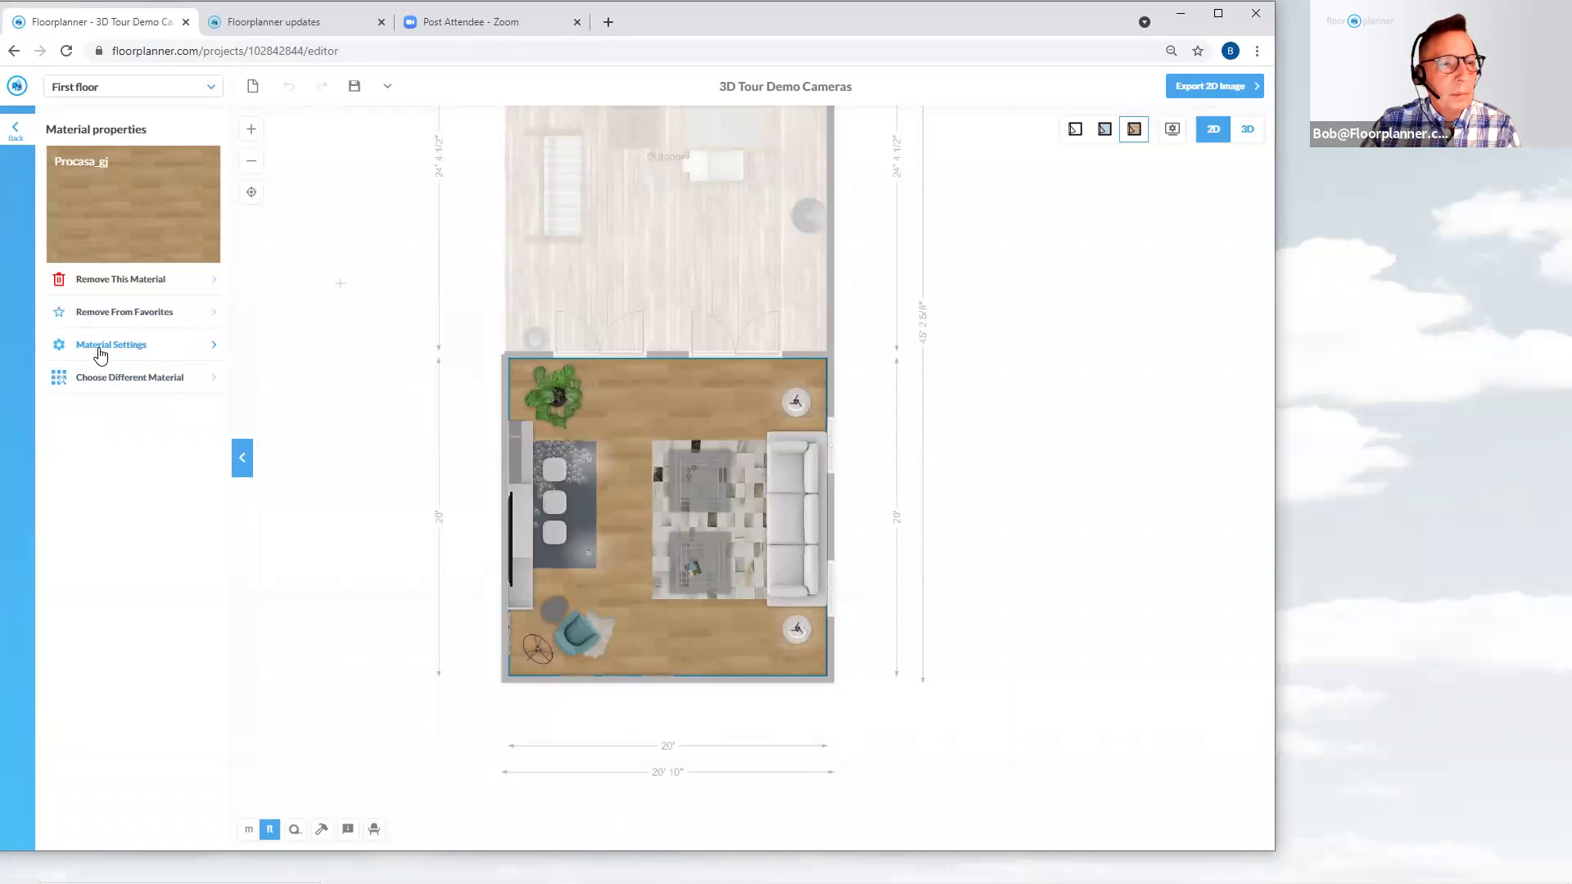
# Rotate the living room floor texture to 90° in its material settings
pyautogui.click(101, 353)
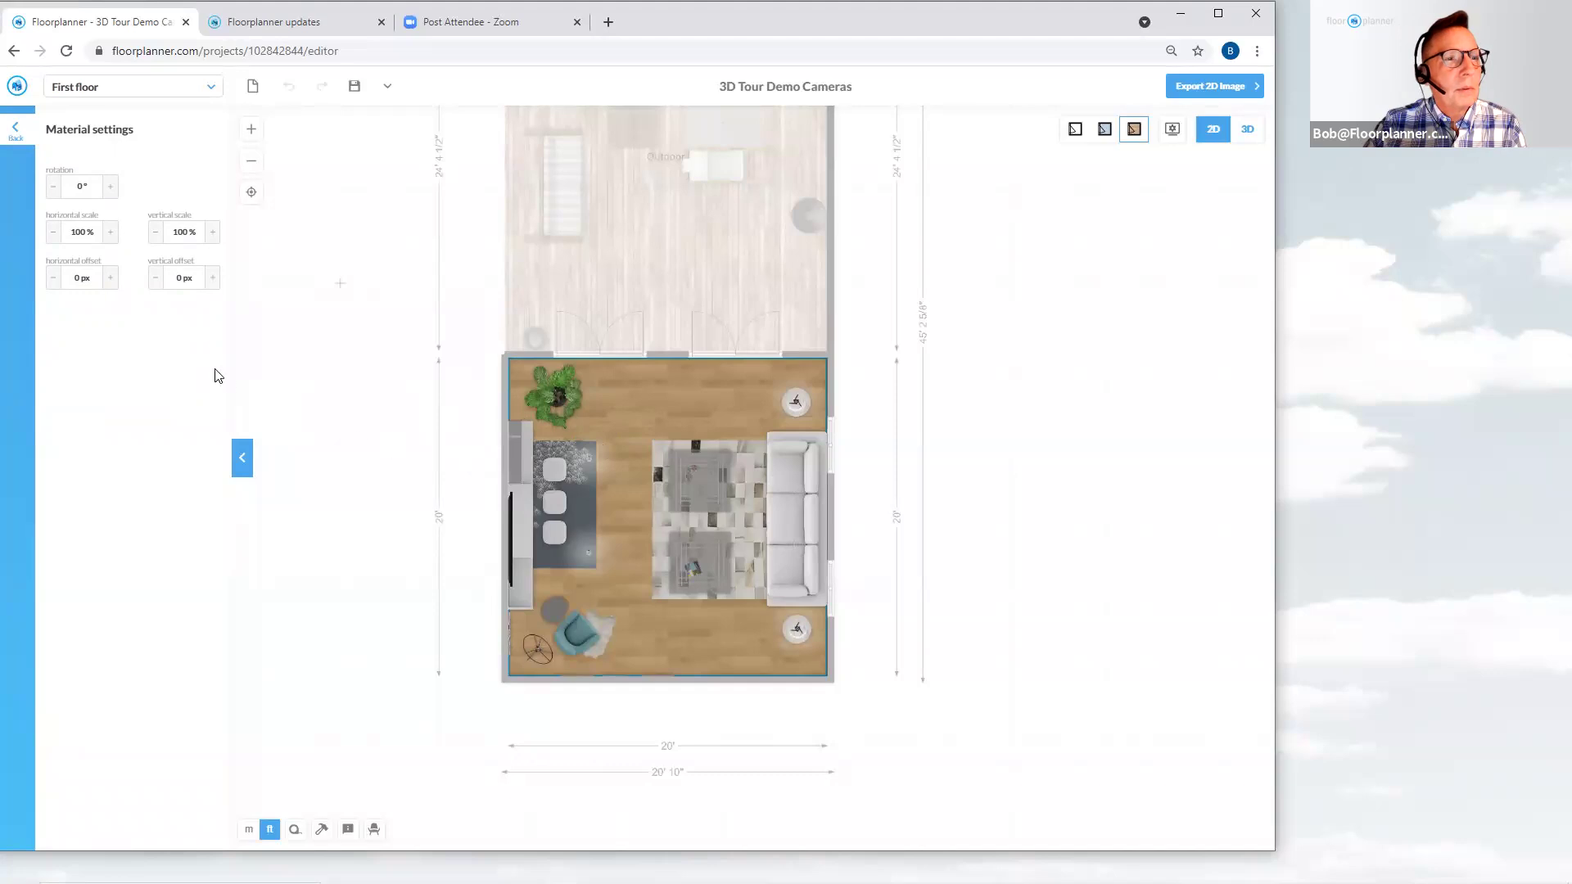
pyautogui.click(88, 188)
pyautogui.doubleClick(81, 188)
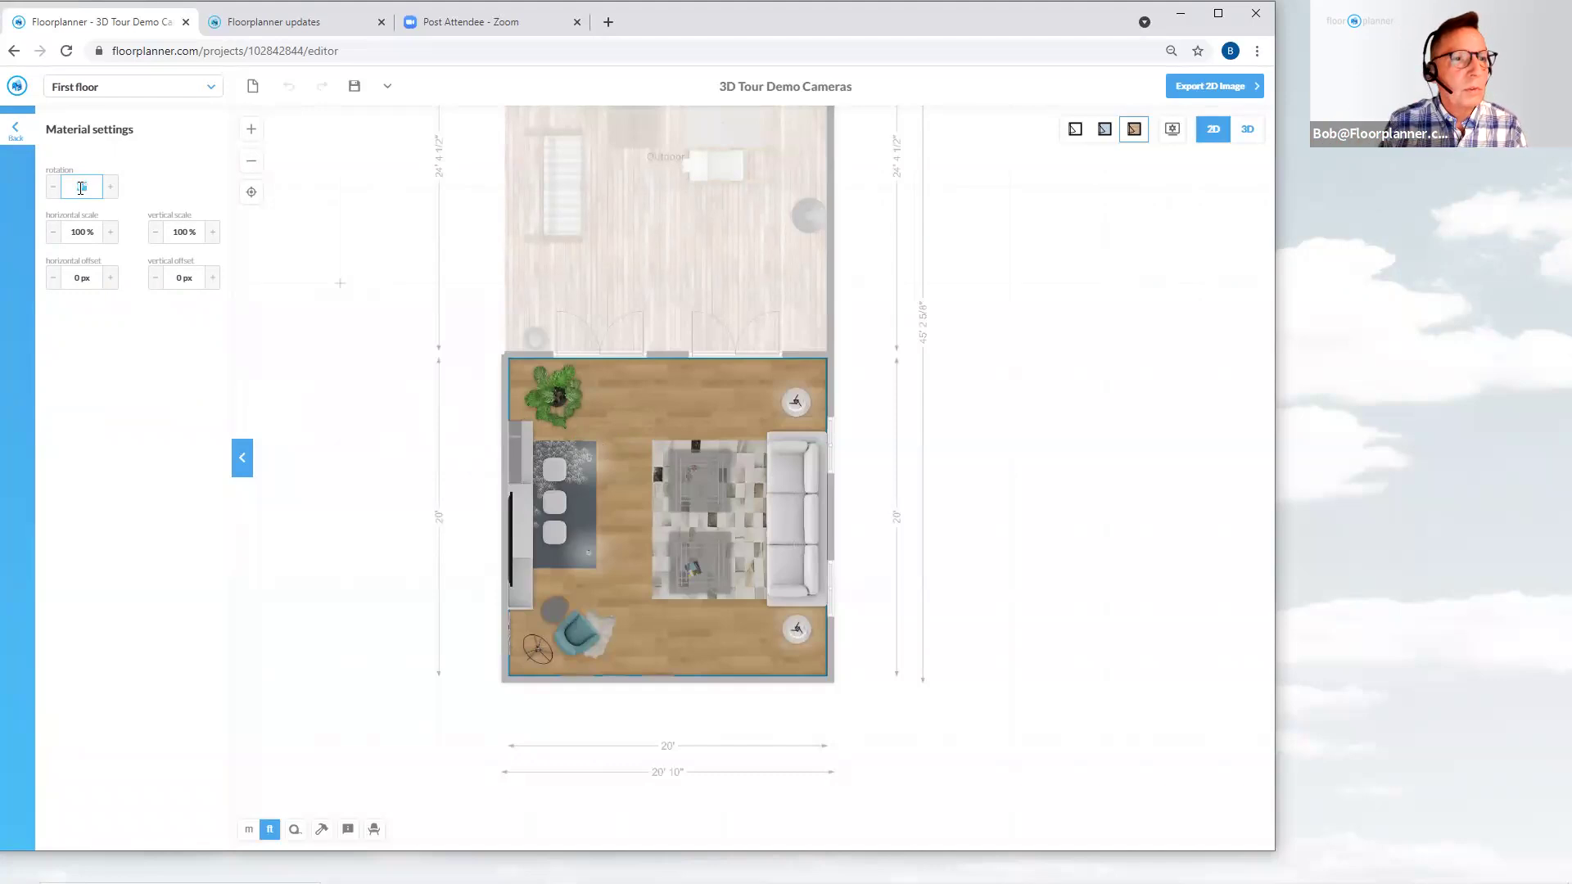
pyautogui.write('90')
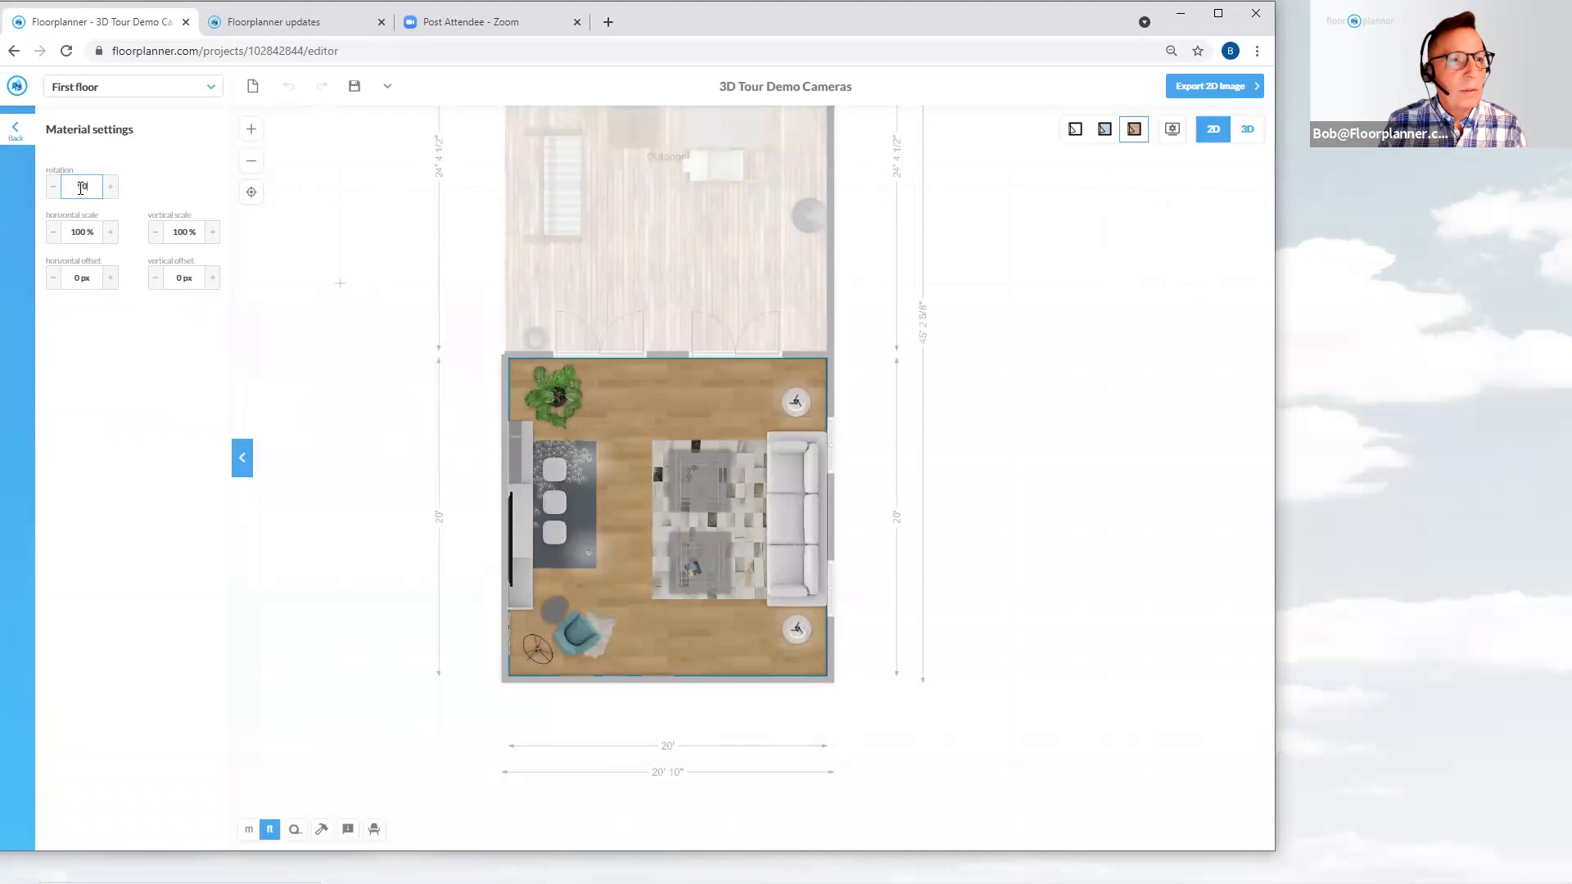
pyautogui.press('Return')
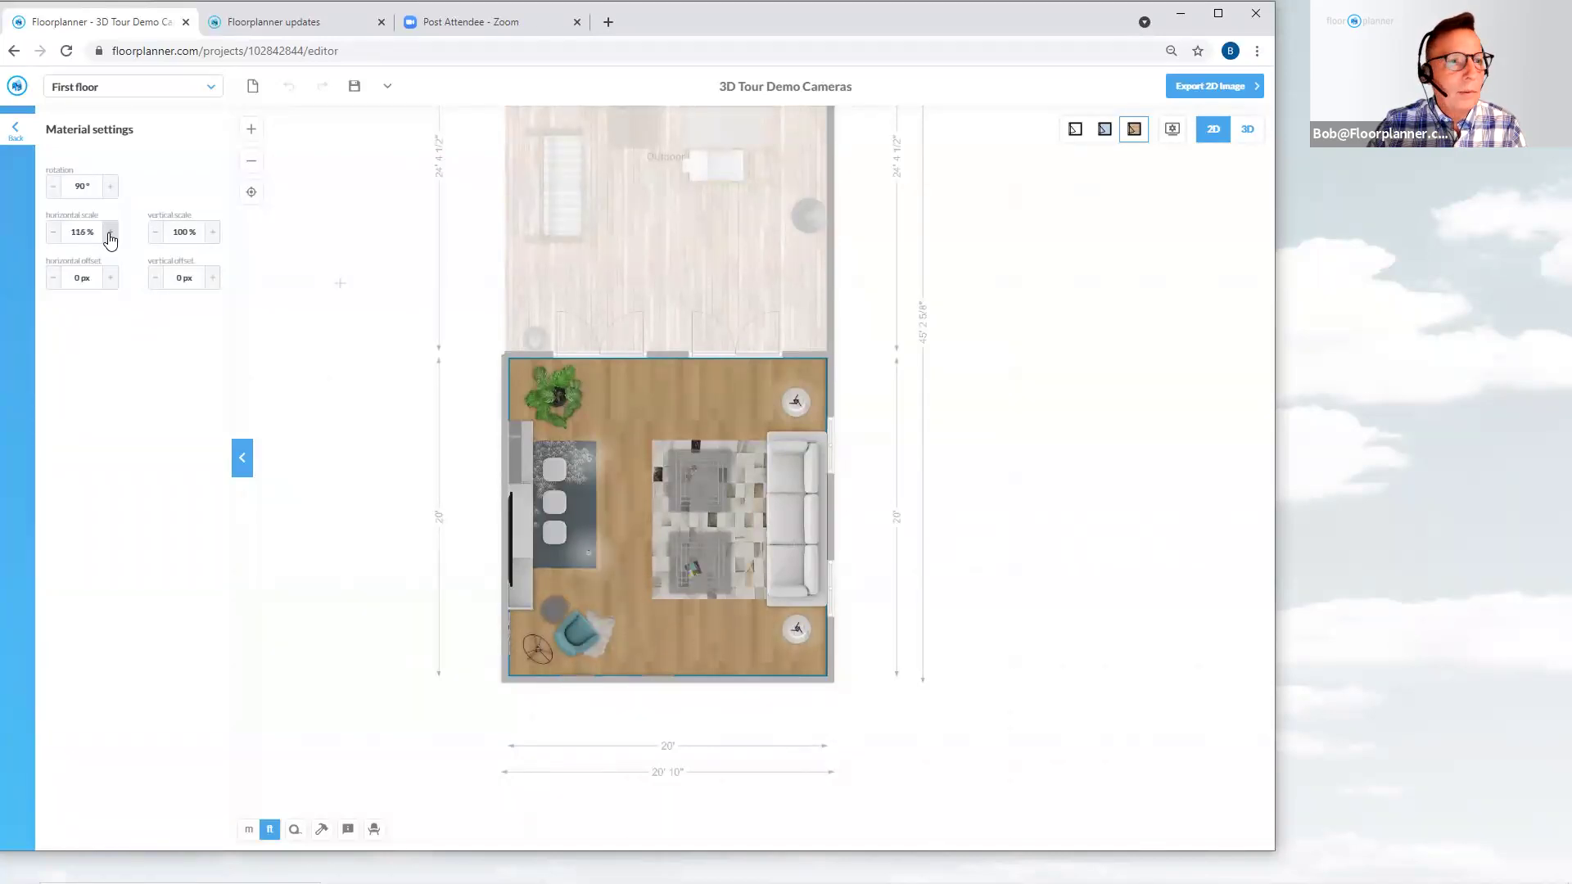
# Set the floor texture's horizontal scale to 122% and vertical scale to 115%
pyautogui.click(109, 233)
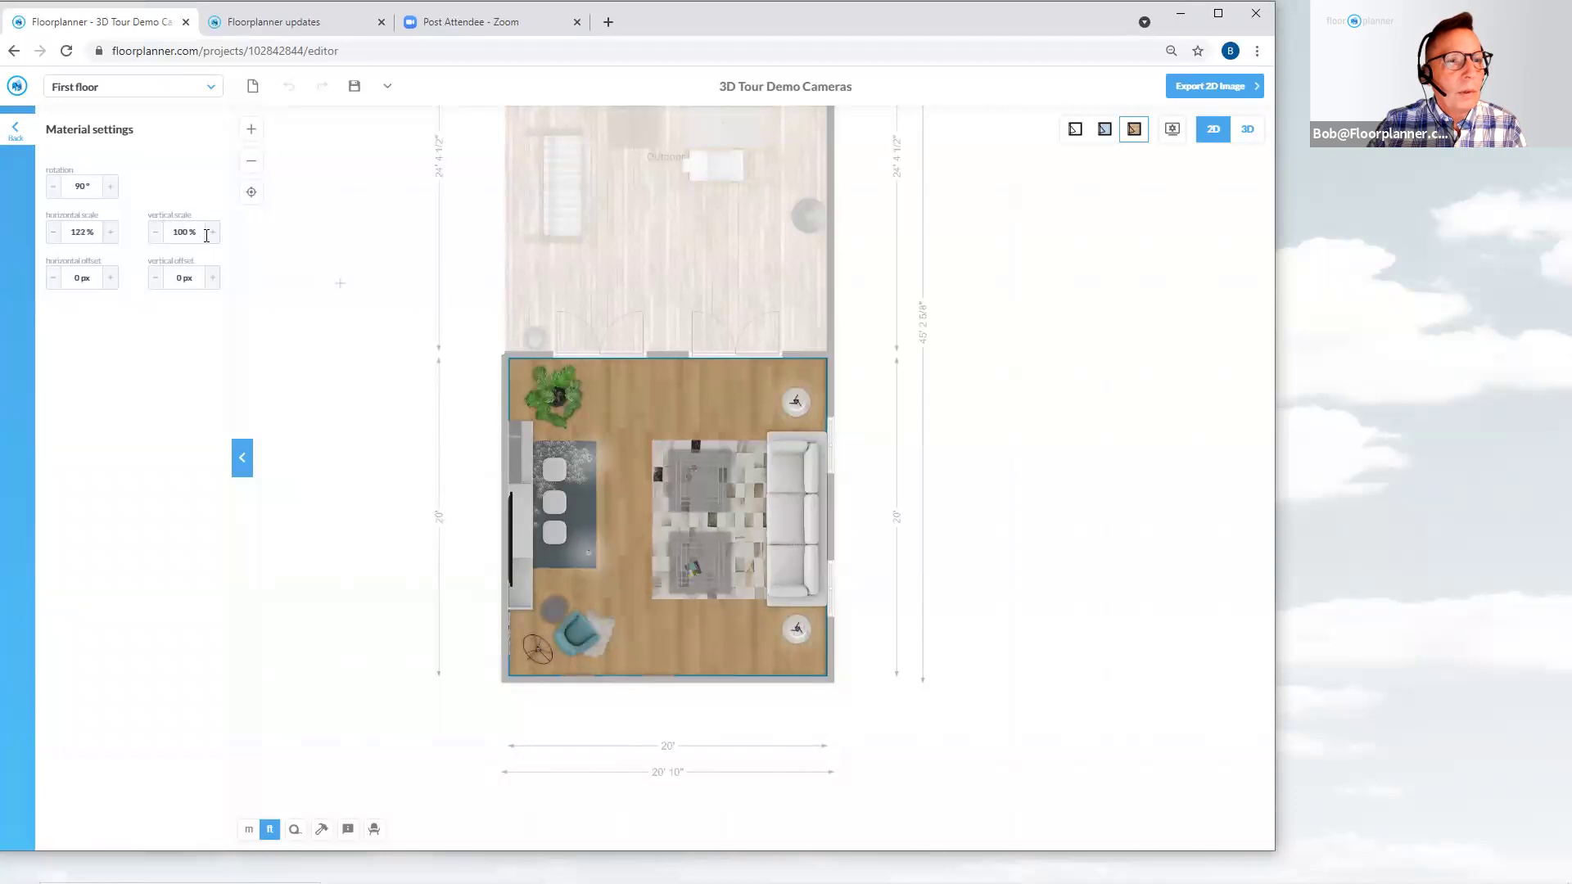
pyautogui.click(212, 233)
pyautogui.click(212, 233)
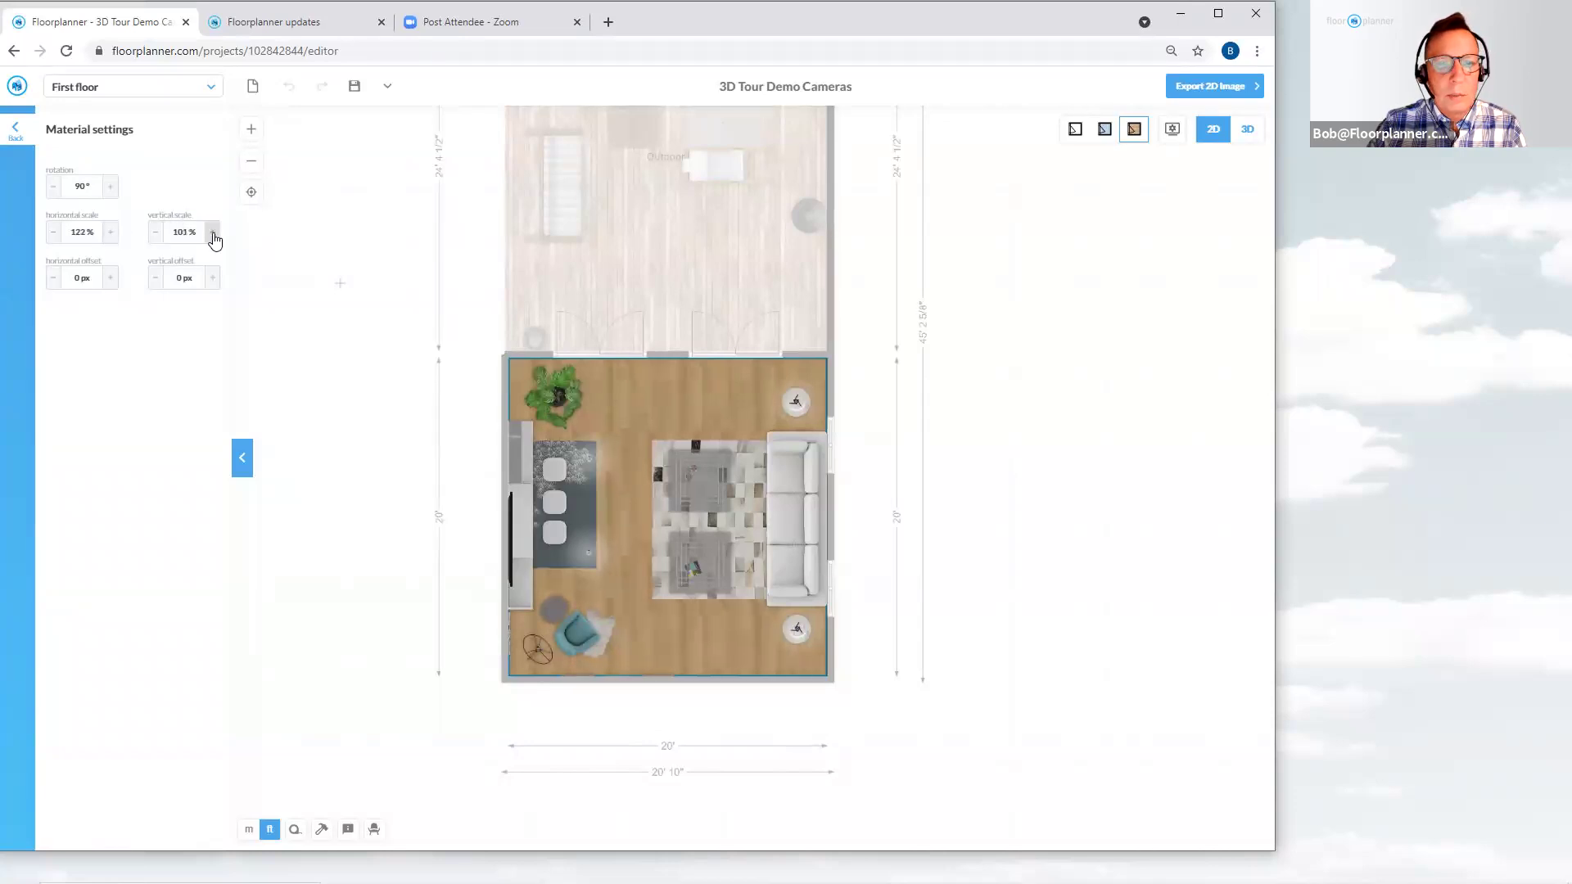
pyautogui.click(212, 232)
pyautogui.click(212, 233)
pyautogui.click(212, 233)
pyautogui.click(212, 233)
pyautogui.click(212, 233)
pyautogui.click(212, 233)
pyautogui.click(213, 233)
pyautogui.click(212, 233)
pyautogui.click(212, 233)
pyautogui.click(212, 233)
pyautogui.click(212, 232)
pyautogui.click(212, 233)
pyautogui.click(212, 232)
# Zoom in and raise the floor texture's horizontal offset to 12 px
pyautogui.scroll(10, 529, 368)
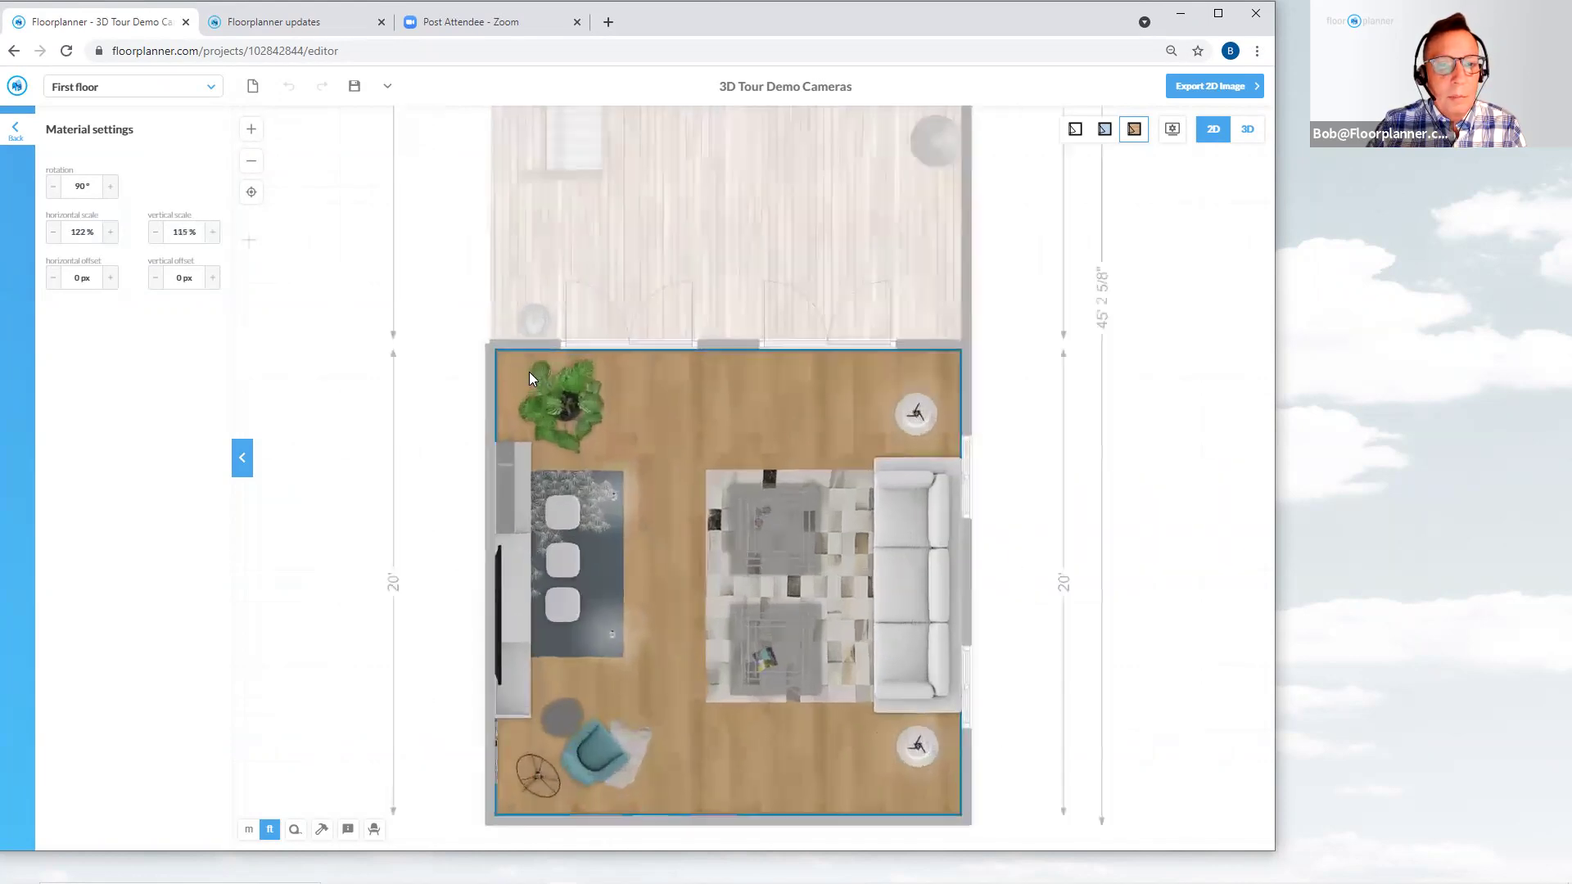
pyautogui.scroll(3, 528, 374)
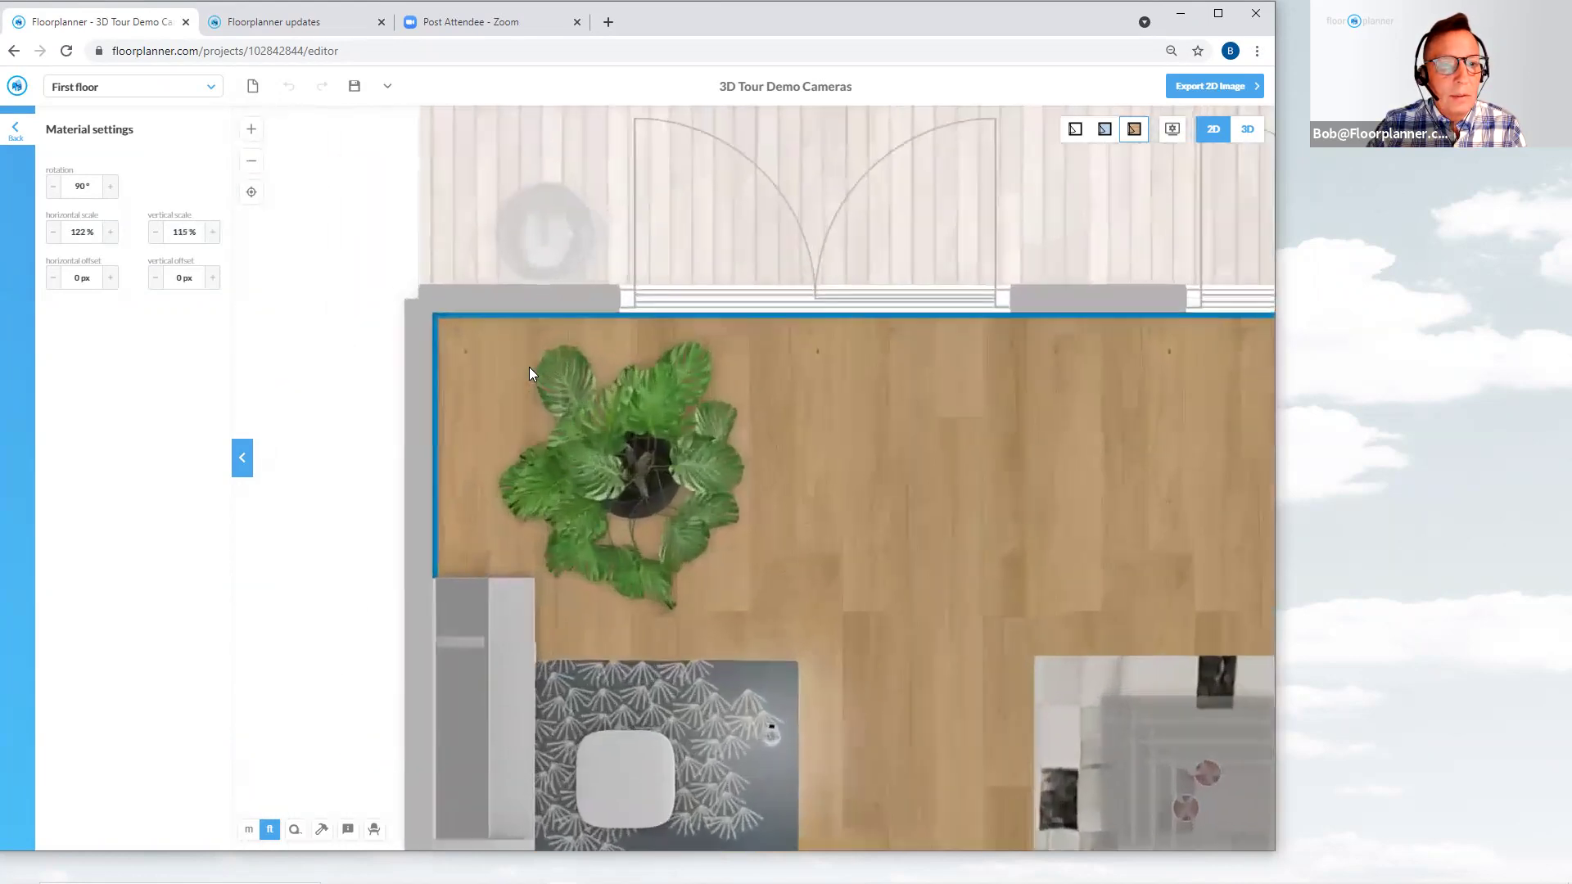
pyautogui.scroll(2, 529, 374)
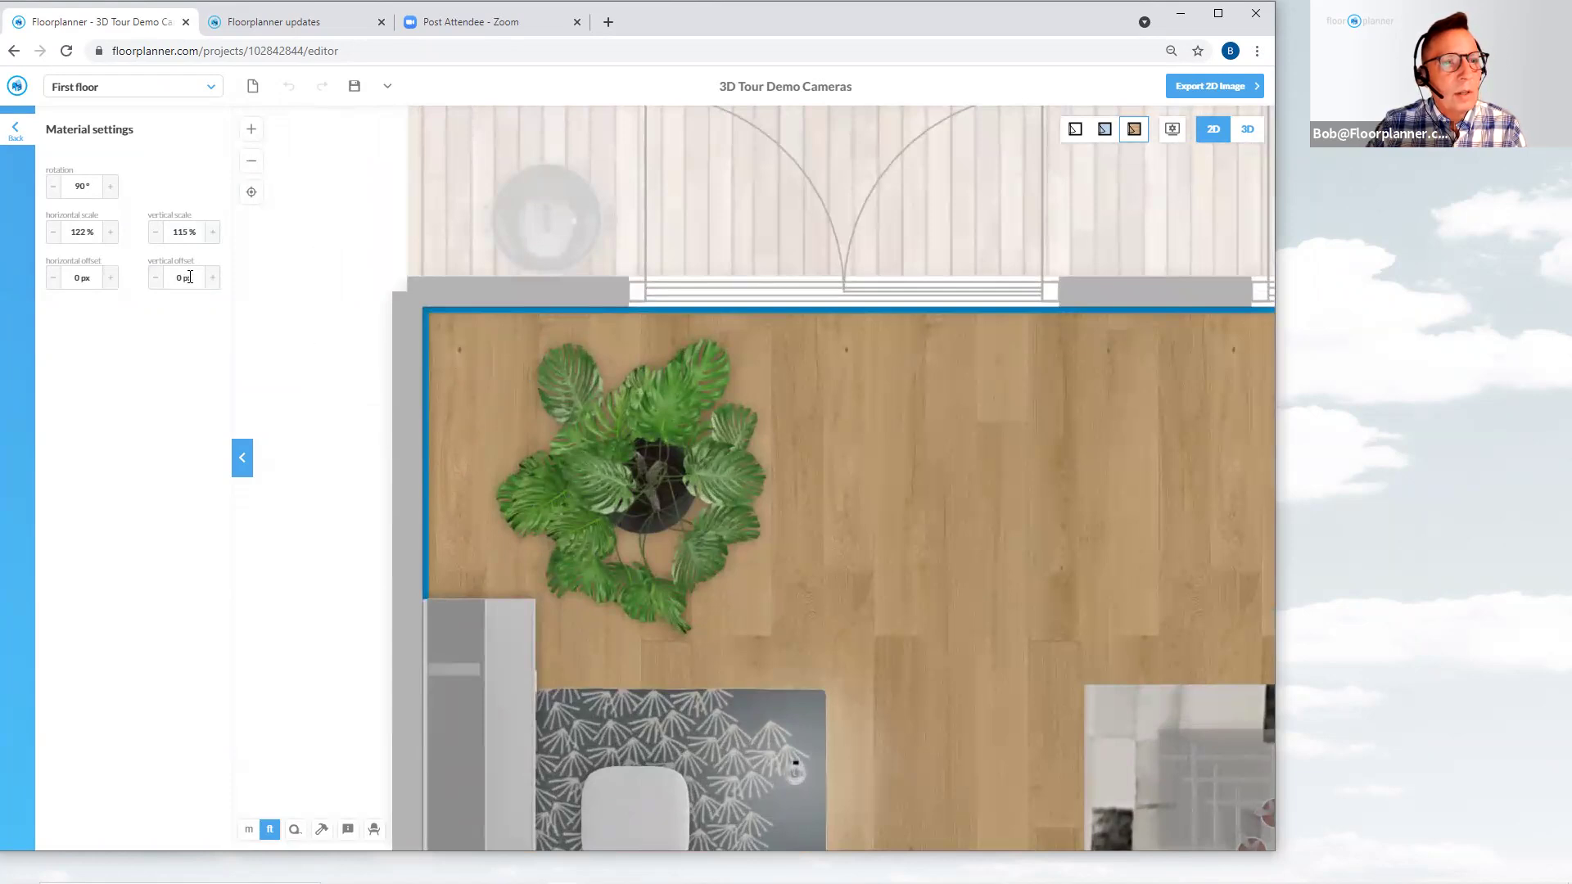
pyautogui.click(110, 278)
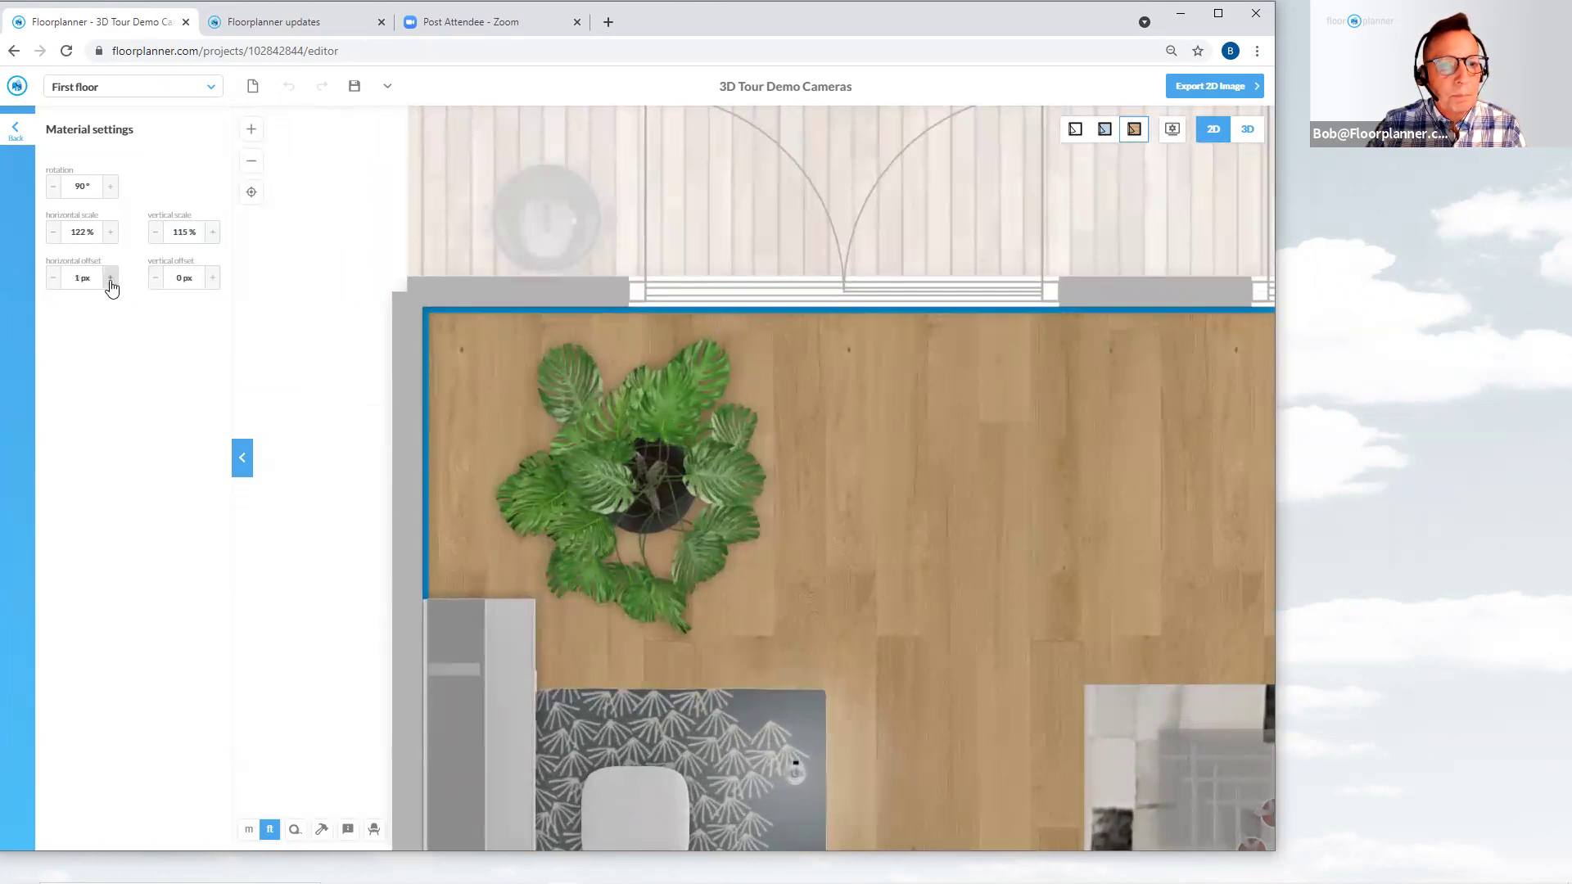
pyautogui.click(111, 279)
pyautogui.click(111, 278)
pyautogui.click(110, 278)
pyautogui.click(110, 279)
pyautogui.click(111, 278)
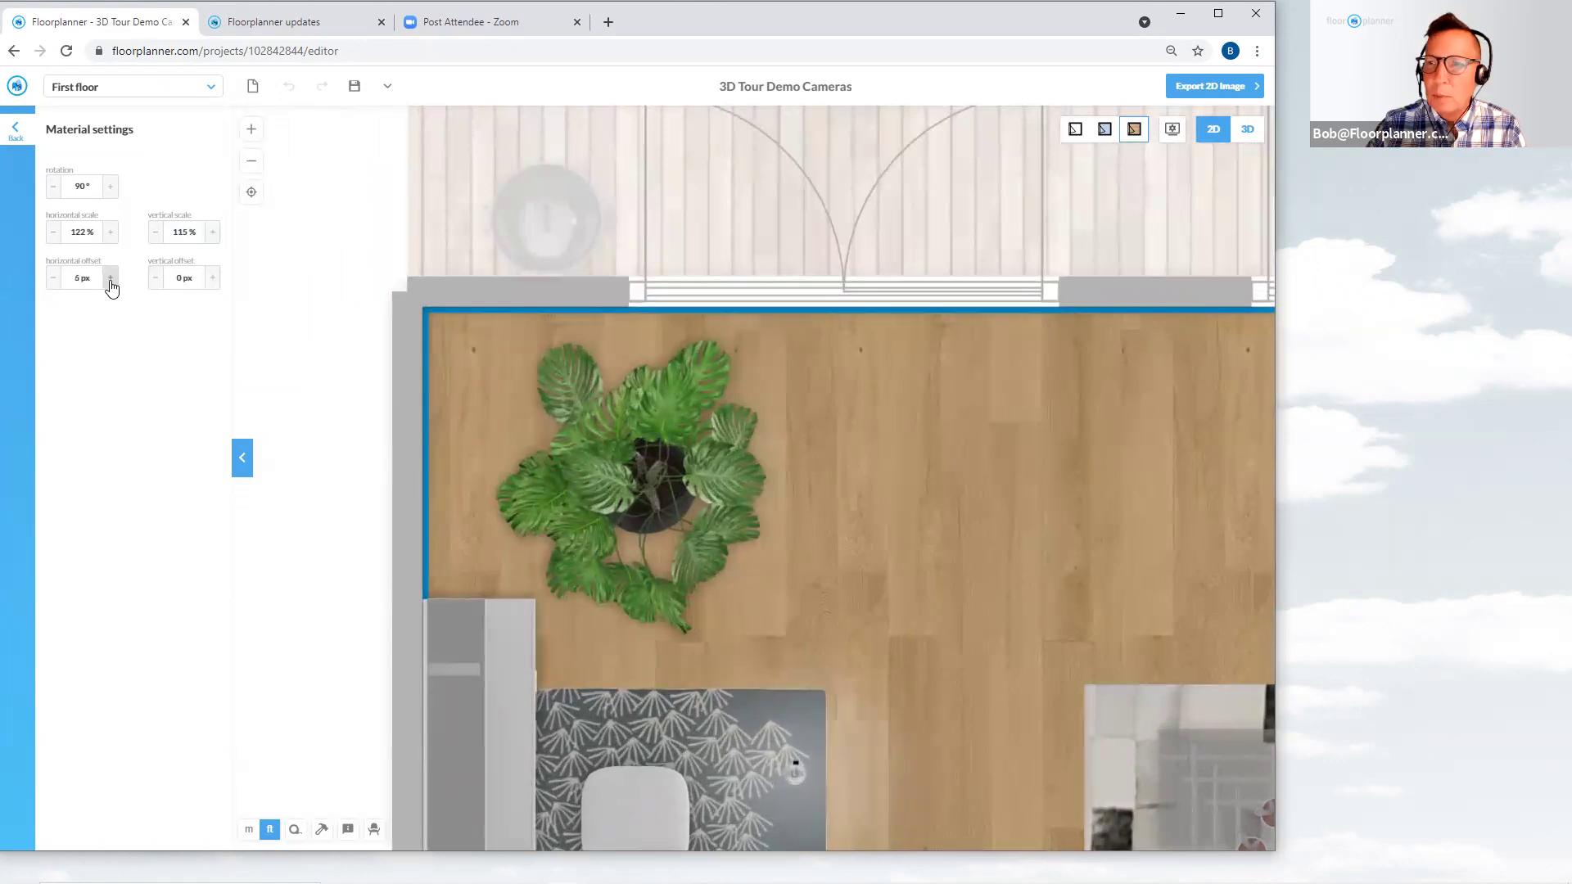
pyautogui.click(111, 279)
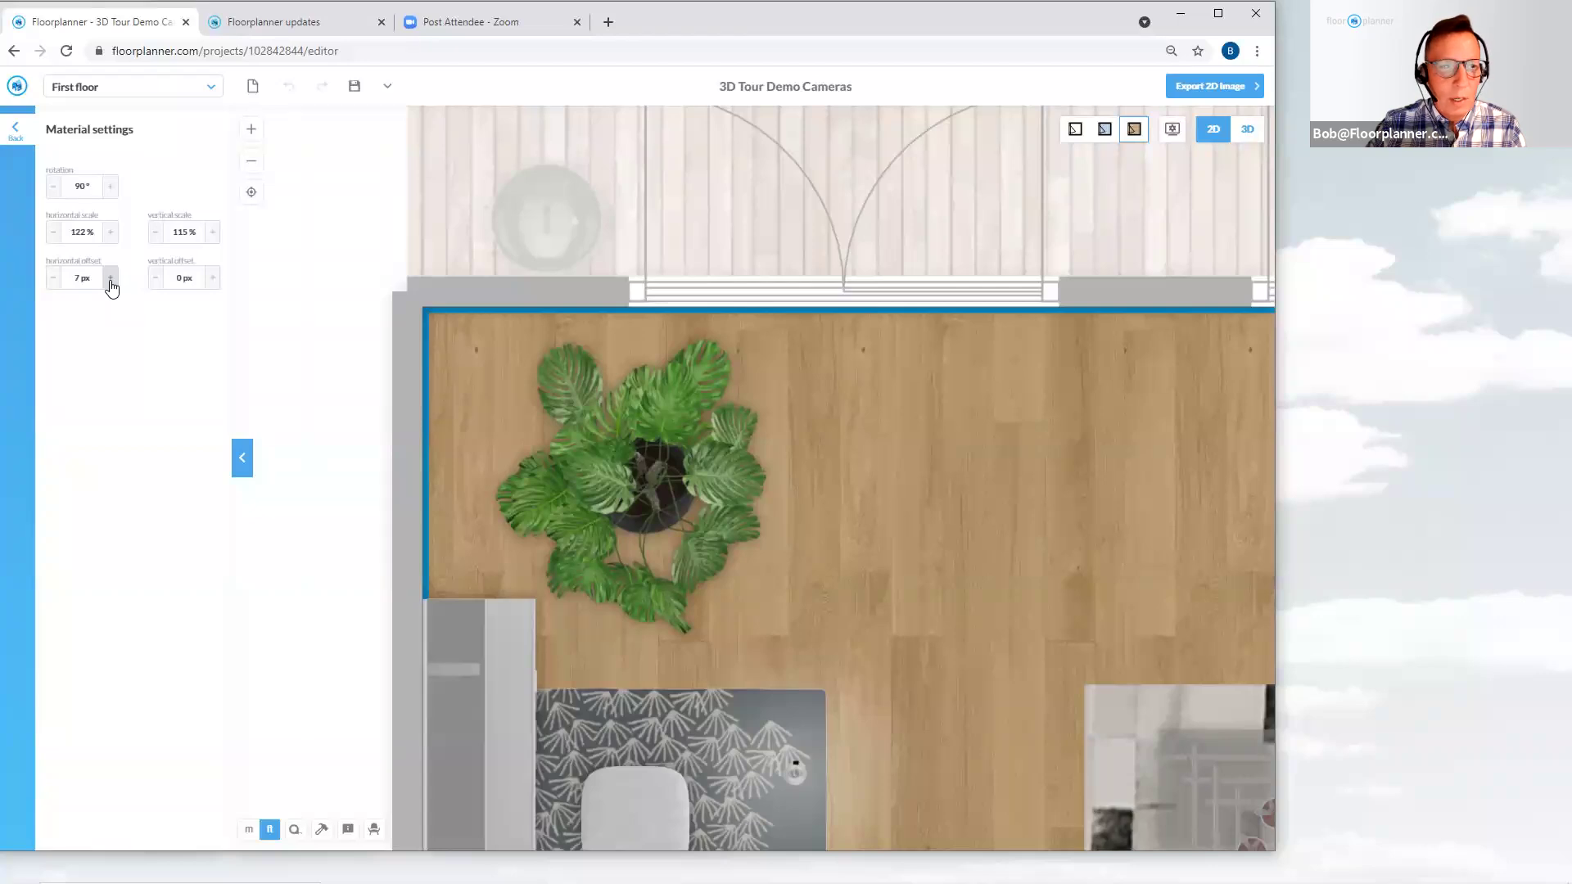
pyautogui.click(111, 278)
pyautogui.click(111, 279)
pyautogui.click(111, 278)
pyautogui.click(111, 278)
pyautogui.click(111, 278)
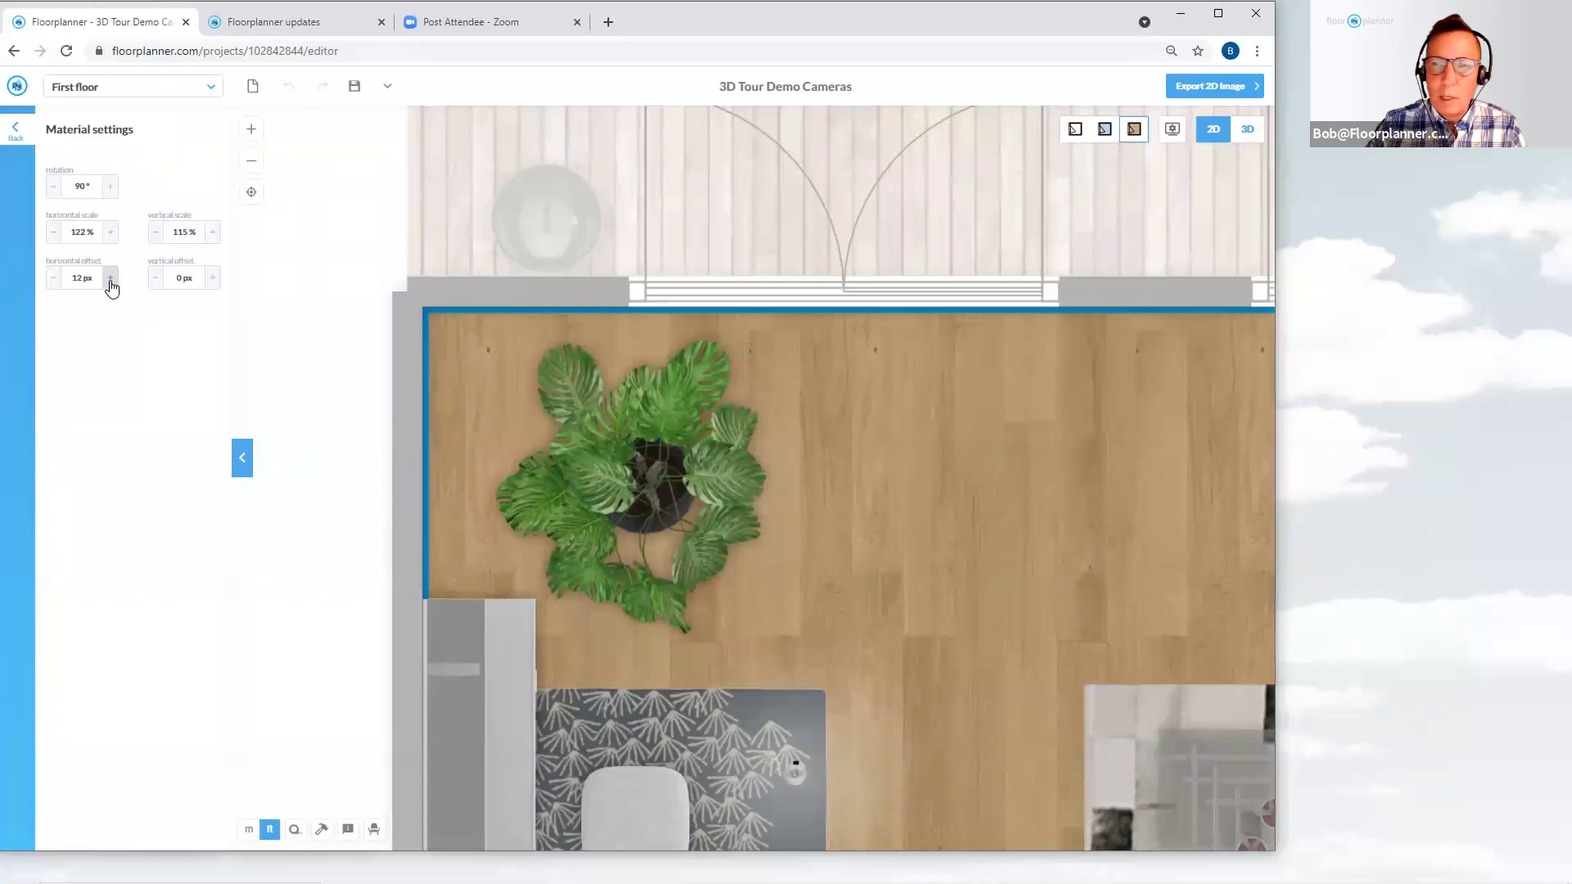
# Raise the vertical texture offset to 12 px and return to the Procasa_gj material properties
pyautogui.click(212, 278)
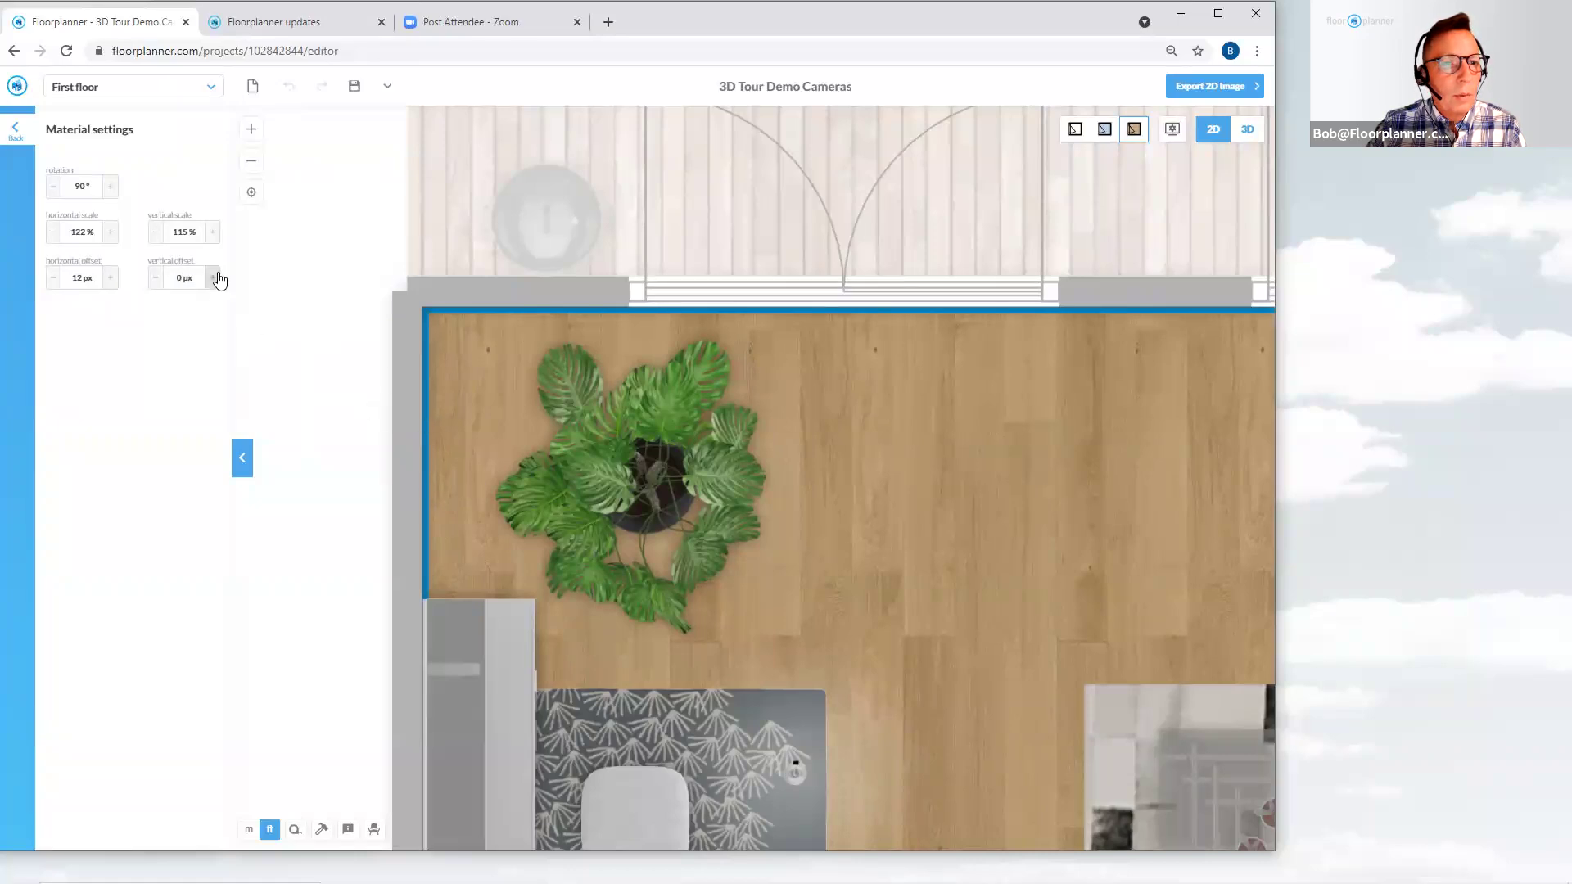
pyautogui.click(212, 278)
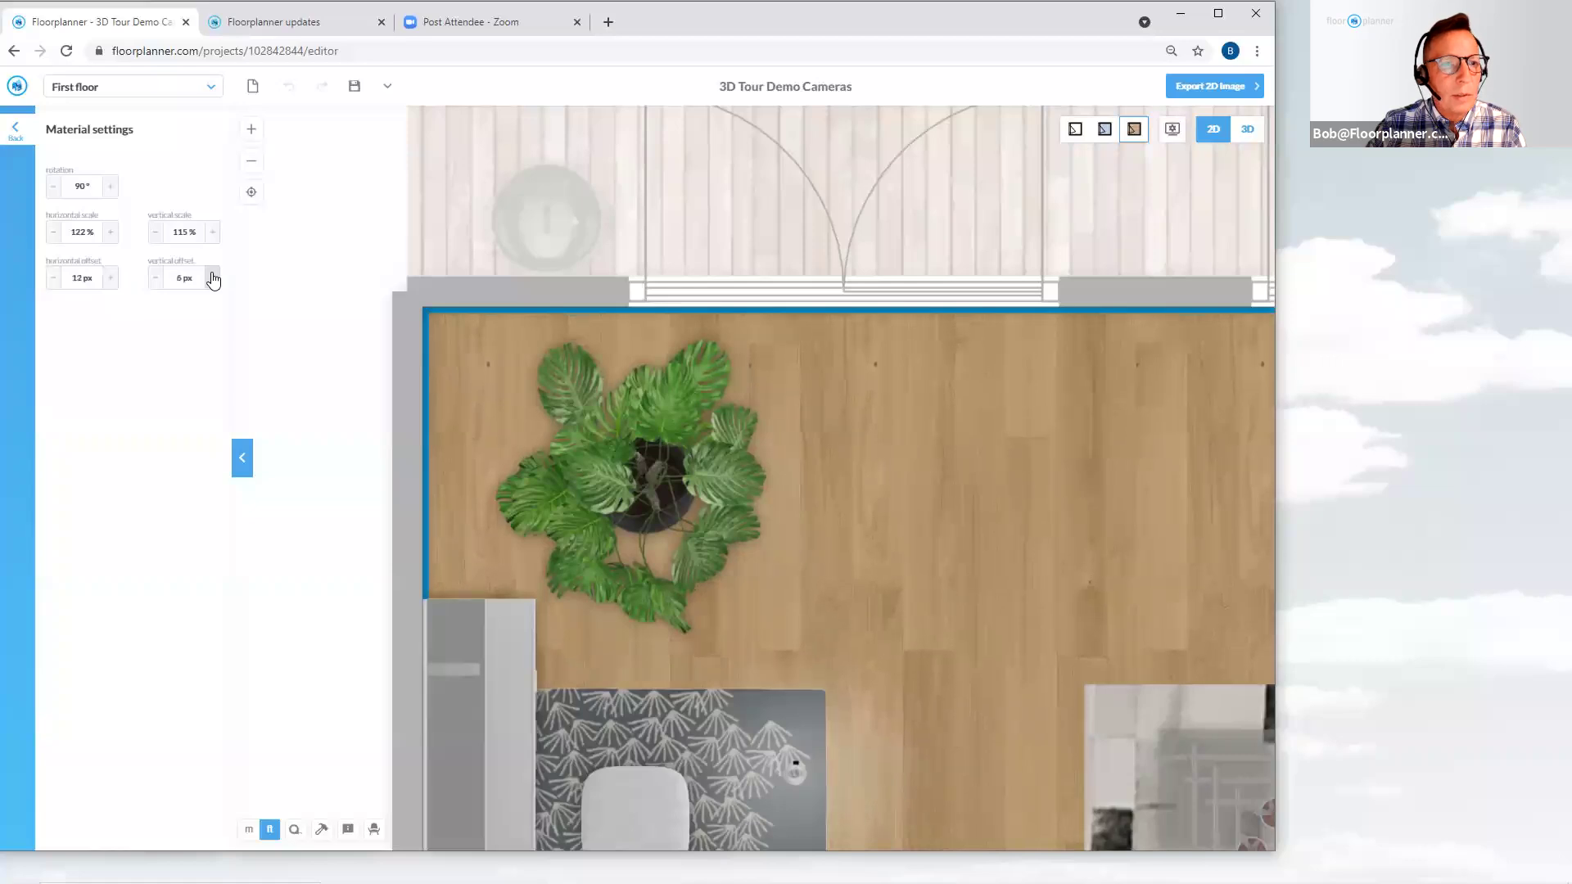
pyautogui.click(212, 279)
pyautogui.click(212, 278)
pyautogui.click(212, 278)
pyautogui.click(212, 279)
pyautogui.click(212, 278)
pyautogui.click(212, 279)
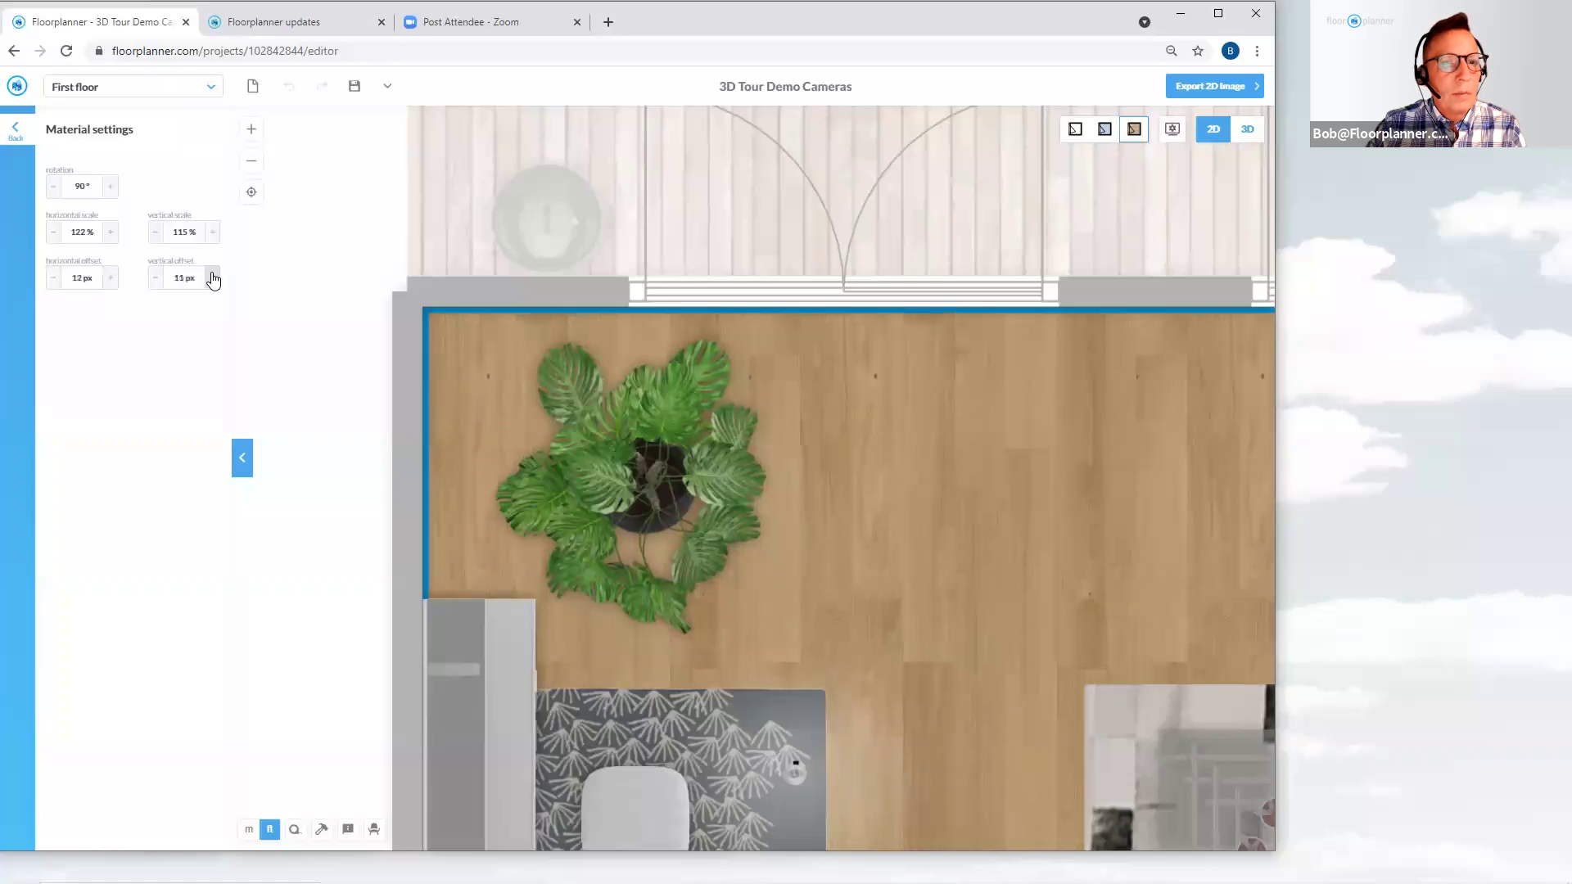
pyautogui.click(18, 137)
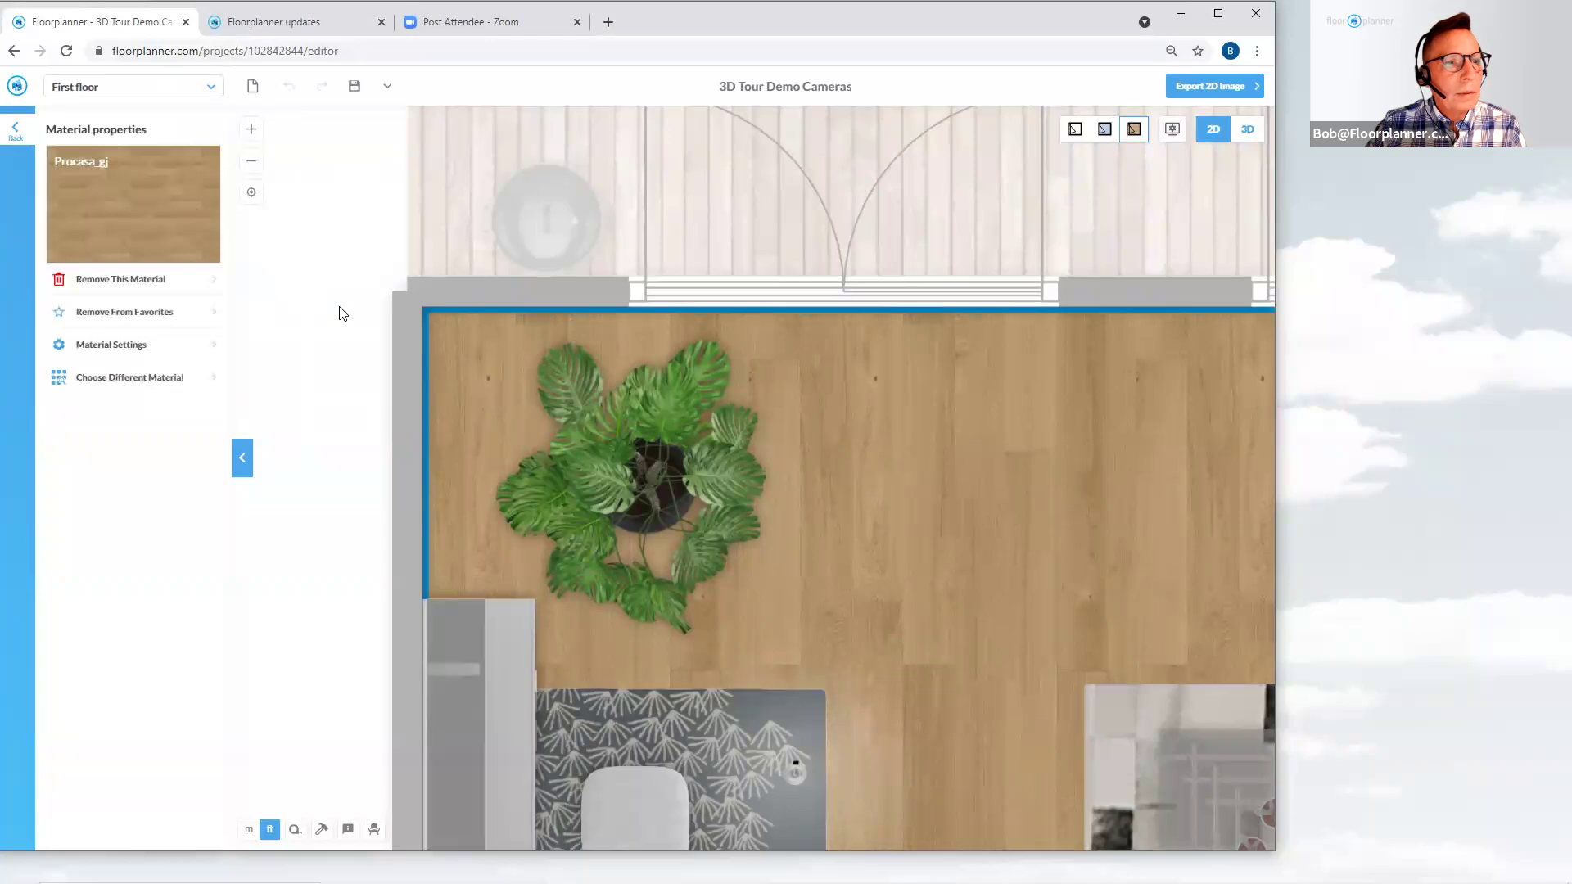
# Return to the main building tools and zoom out to show the whole living room plan
pyautogui.click(324, 279)
pyautogui.scroll(-3, 324, 279)
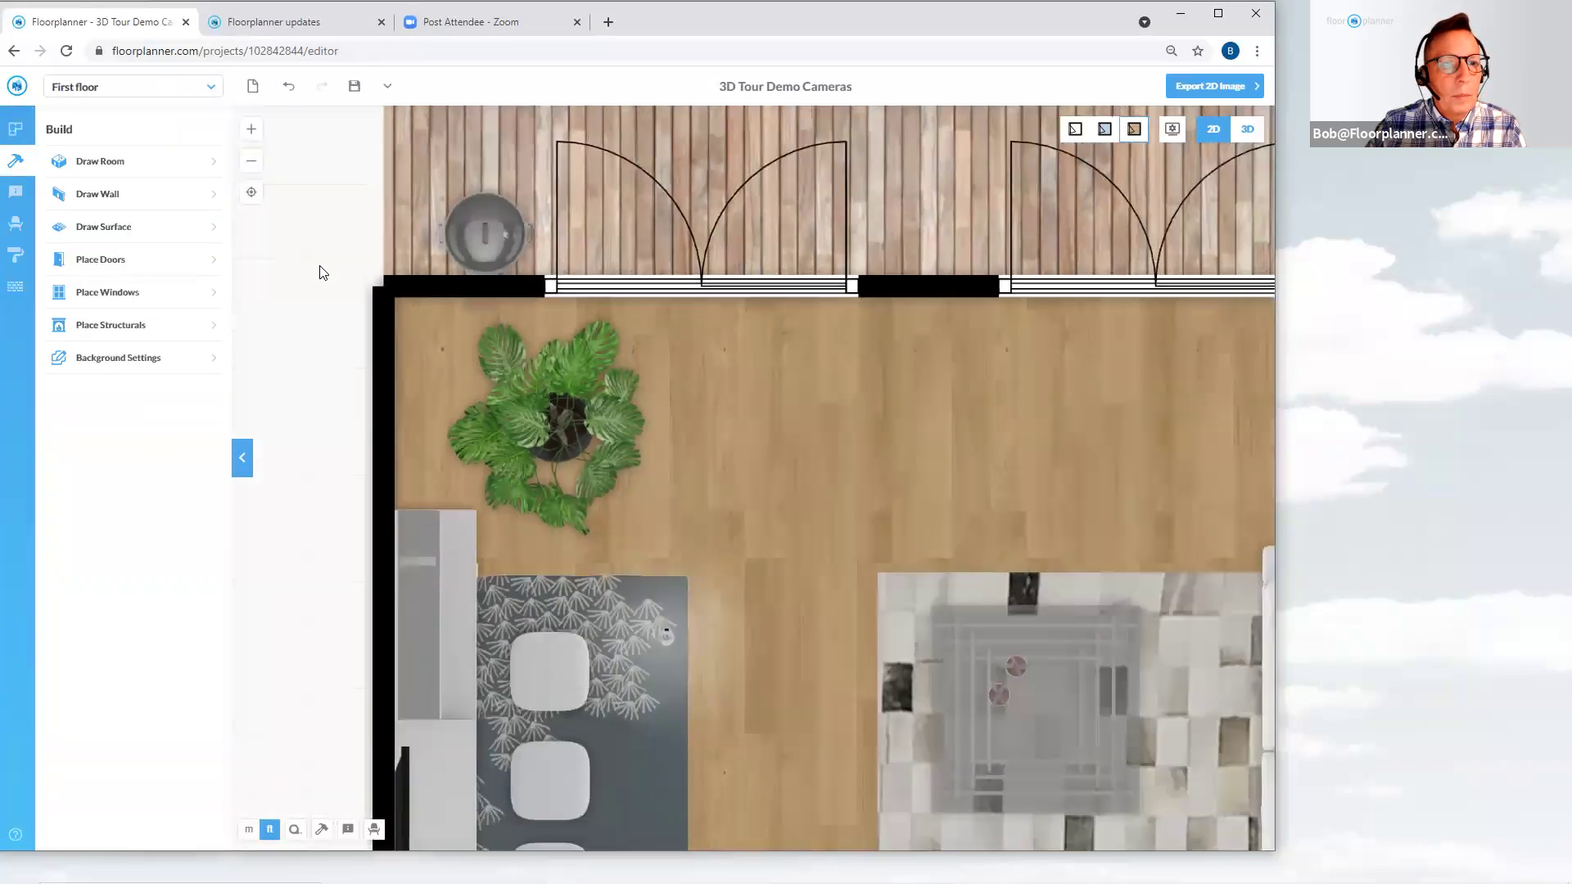
pyautogui.click(385, 276)
pyautogui.scroll(1, 395, 282)
pyautogui.scroll(-2, 395, 282)
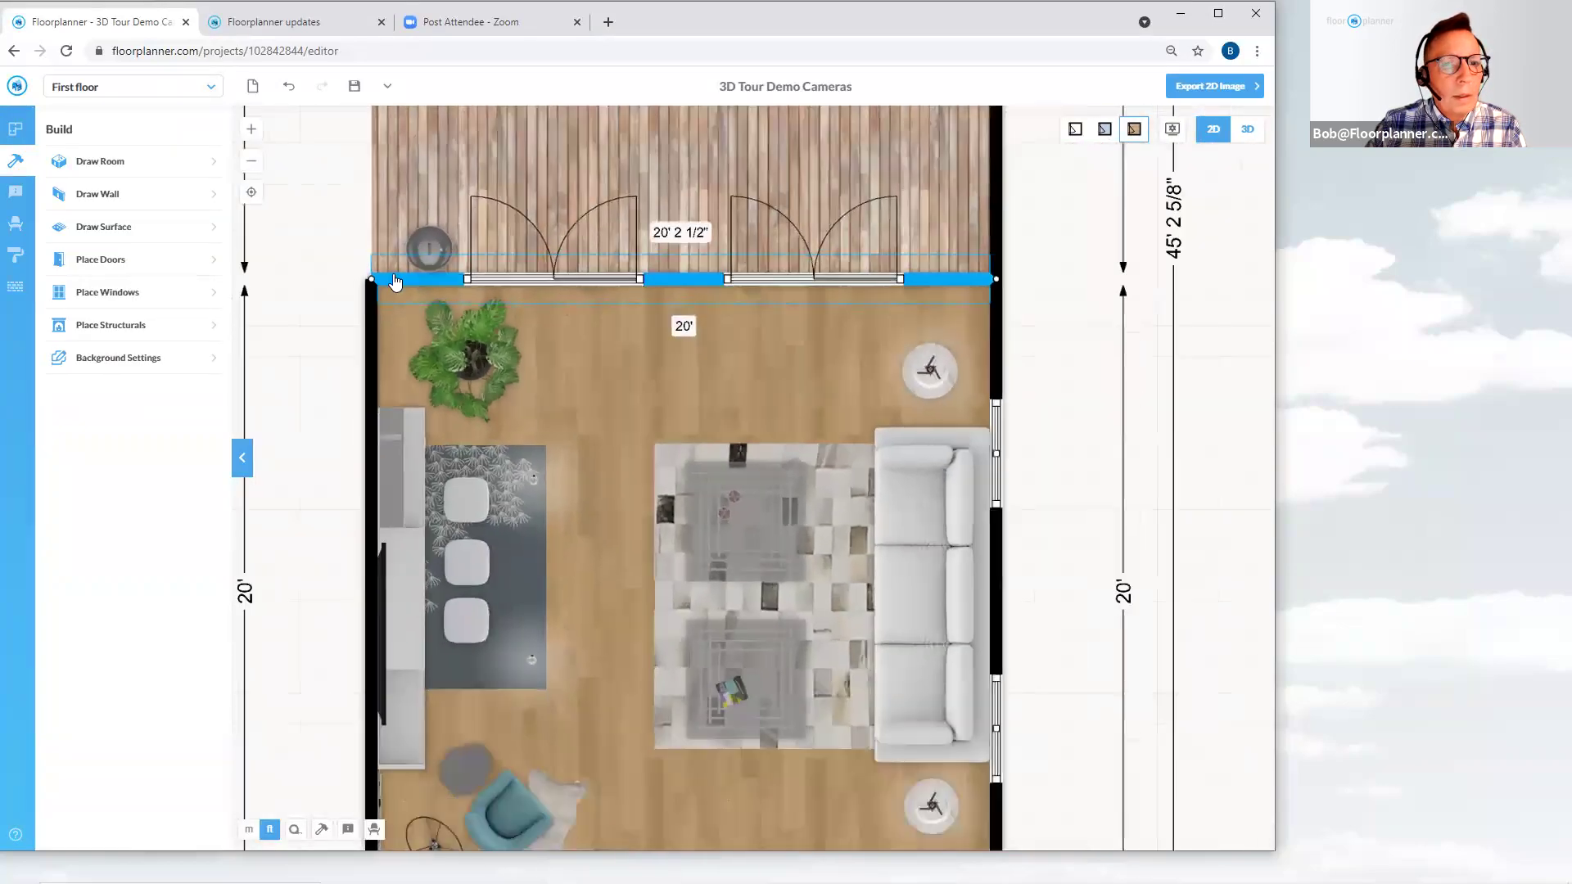
pyautogui.click(603, 325)
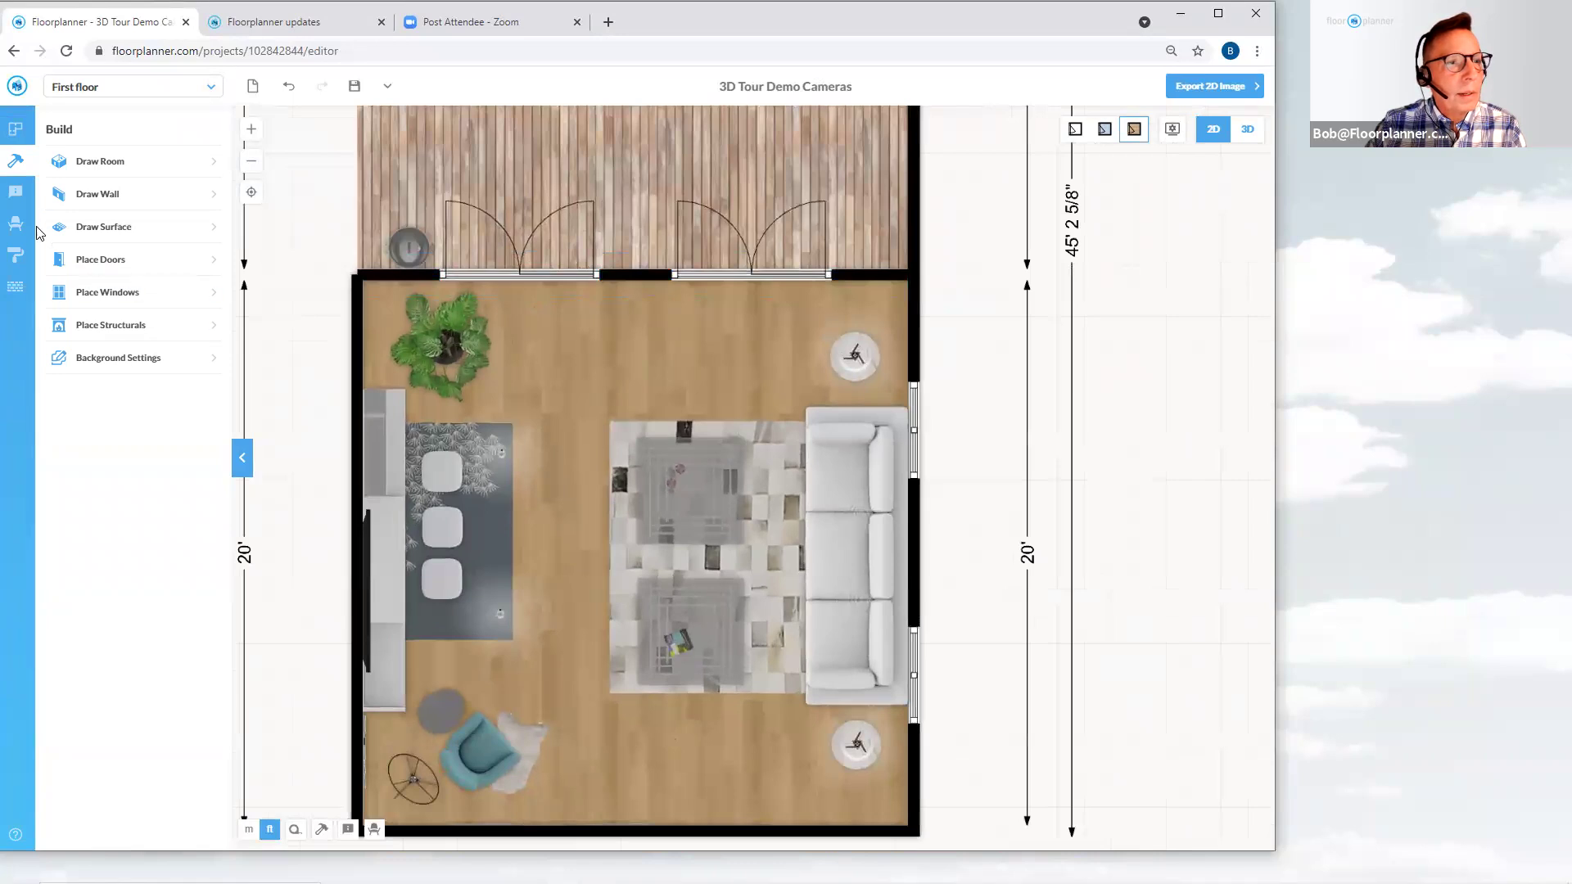
# Preview Reclaimed Natural Oak, then apply Harbour Painted Planks to the living room floor
pyautogui.click(17, 289)
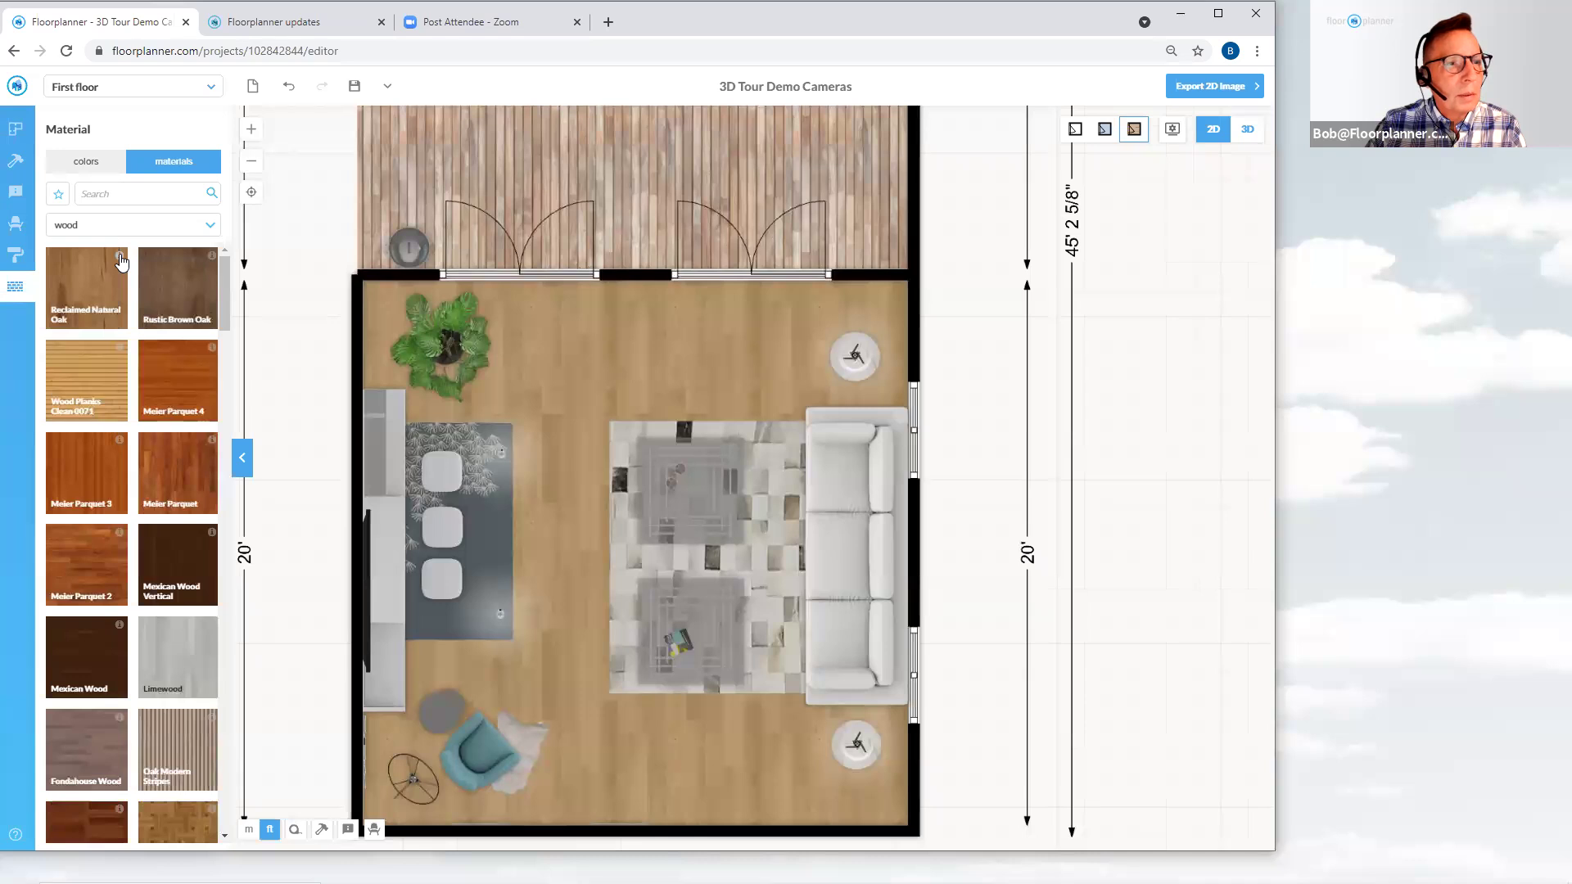
pyautogui.click(122, 261)
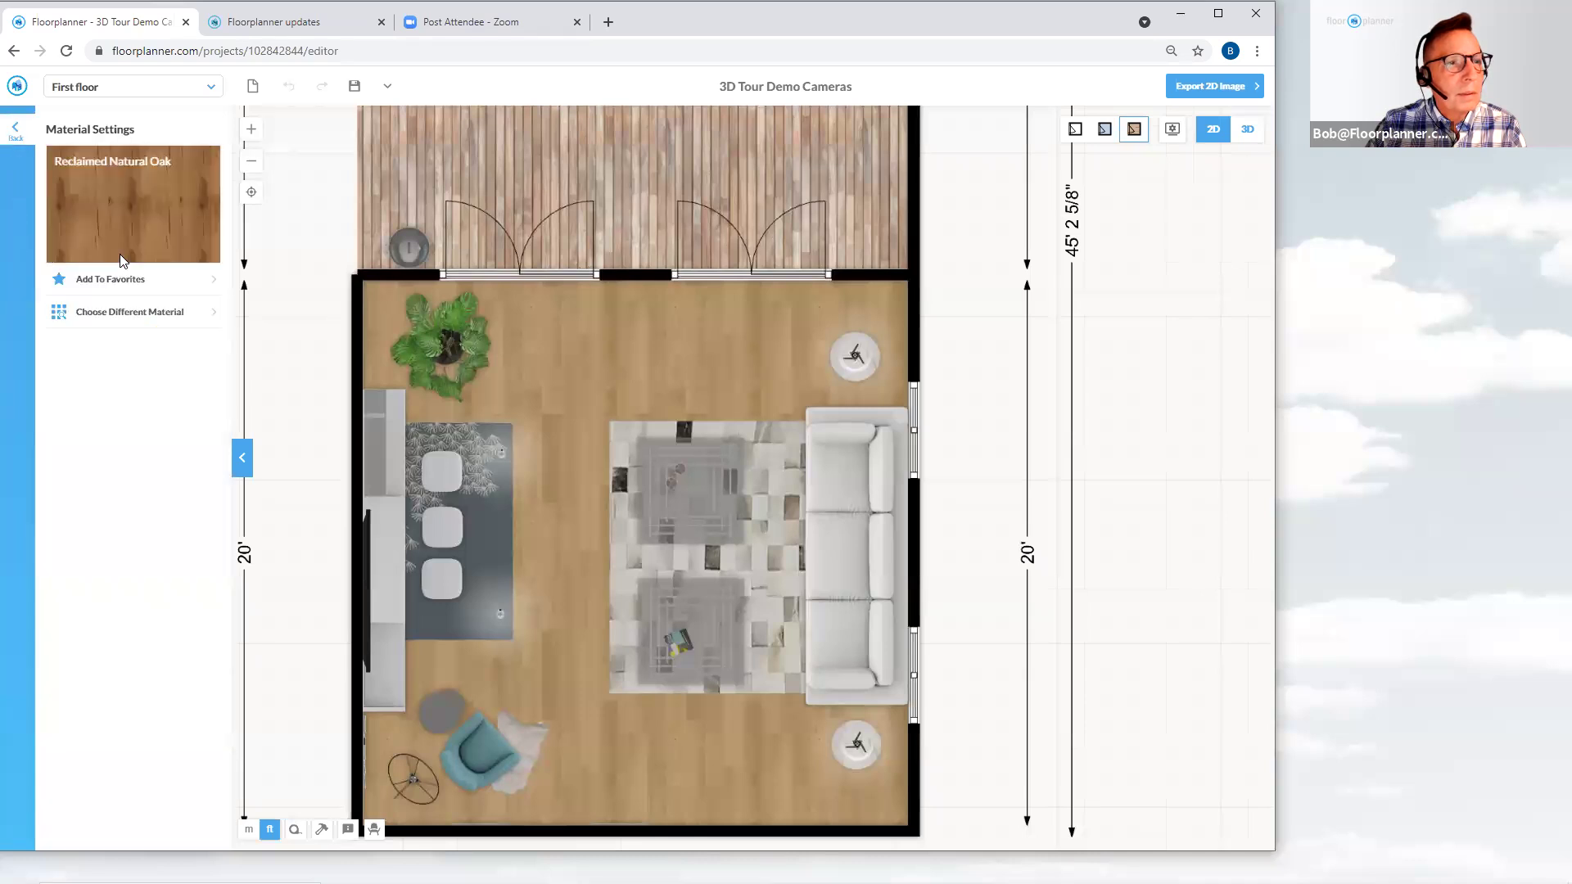
pyautogui.click(13, 125)
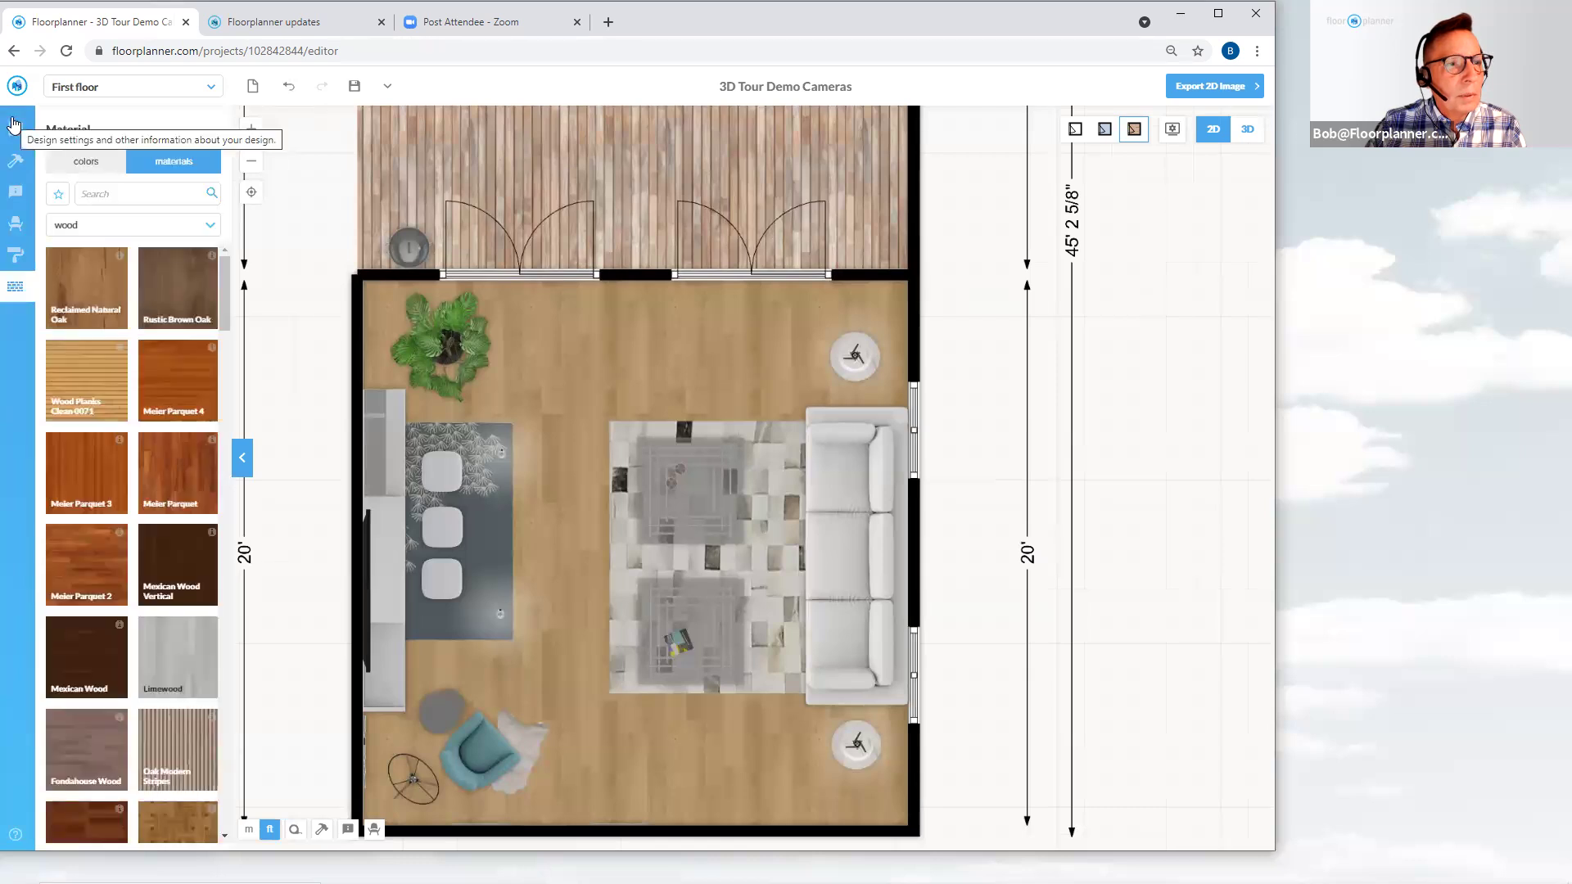
pyautogui.scroll(-5, 193, 329)
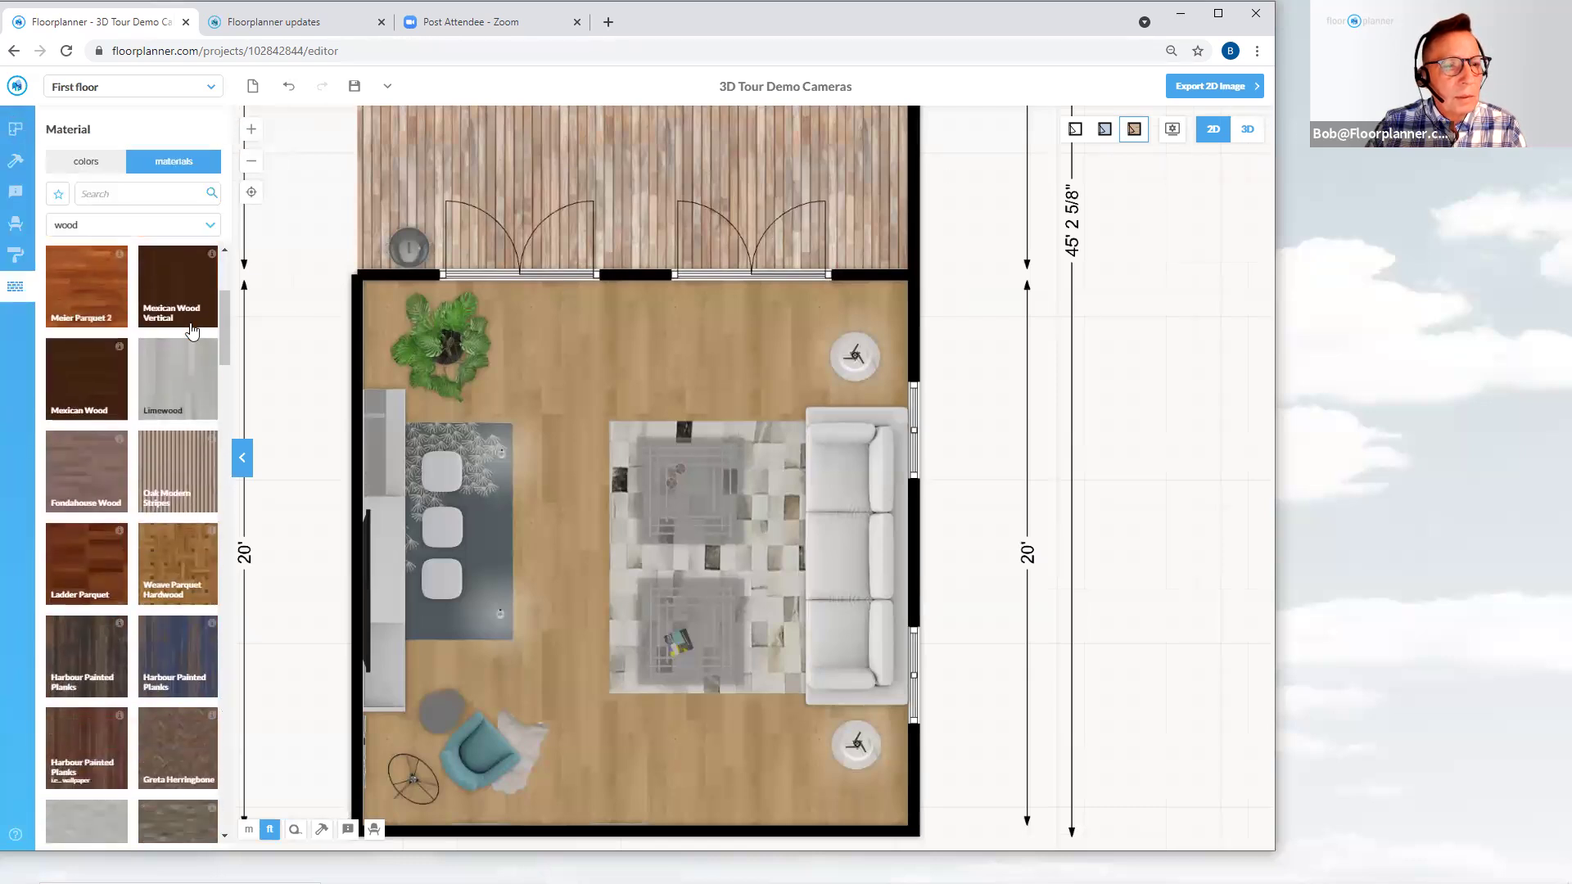
pyautogui.scroll(-1, 194, 328)
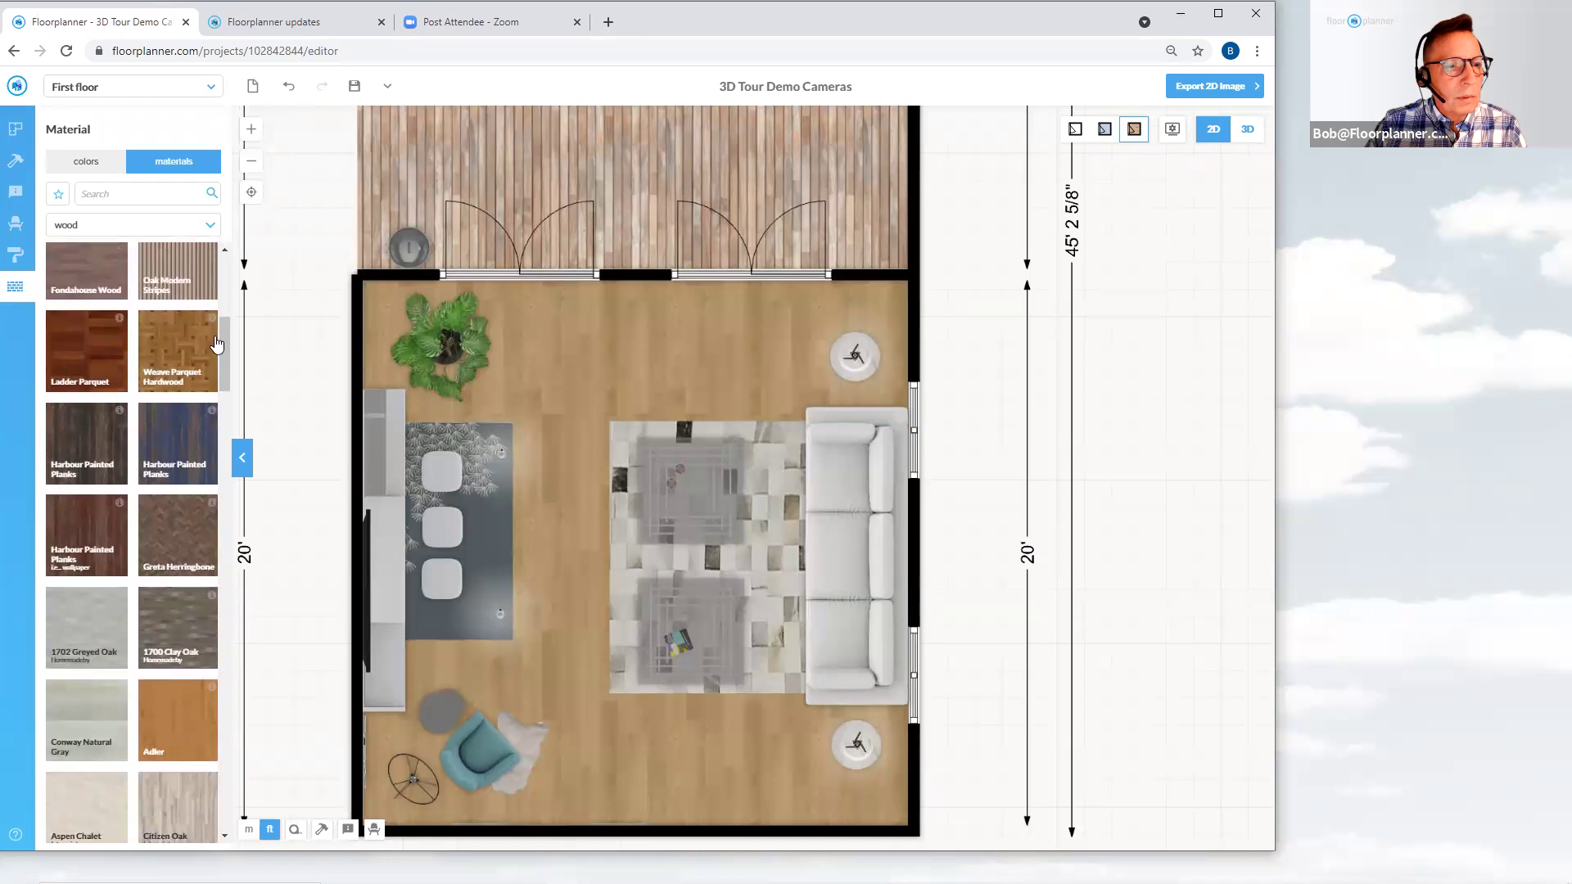
pyautogui.moveTo(210, 480)
pyautogui.mouseDown()
pyautogui.moveTo(175, 455)
pyautogui.moveTo(403, 379)
pyautogui.moveTo(555, 394)
pyautogui.mouseUp()
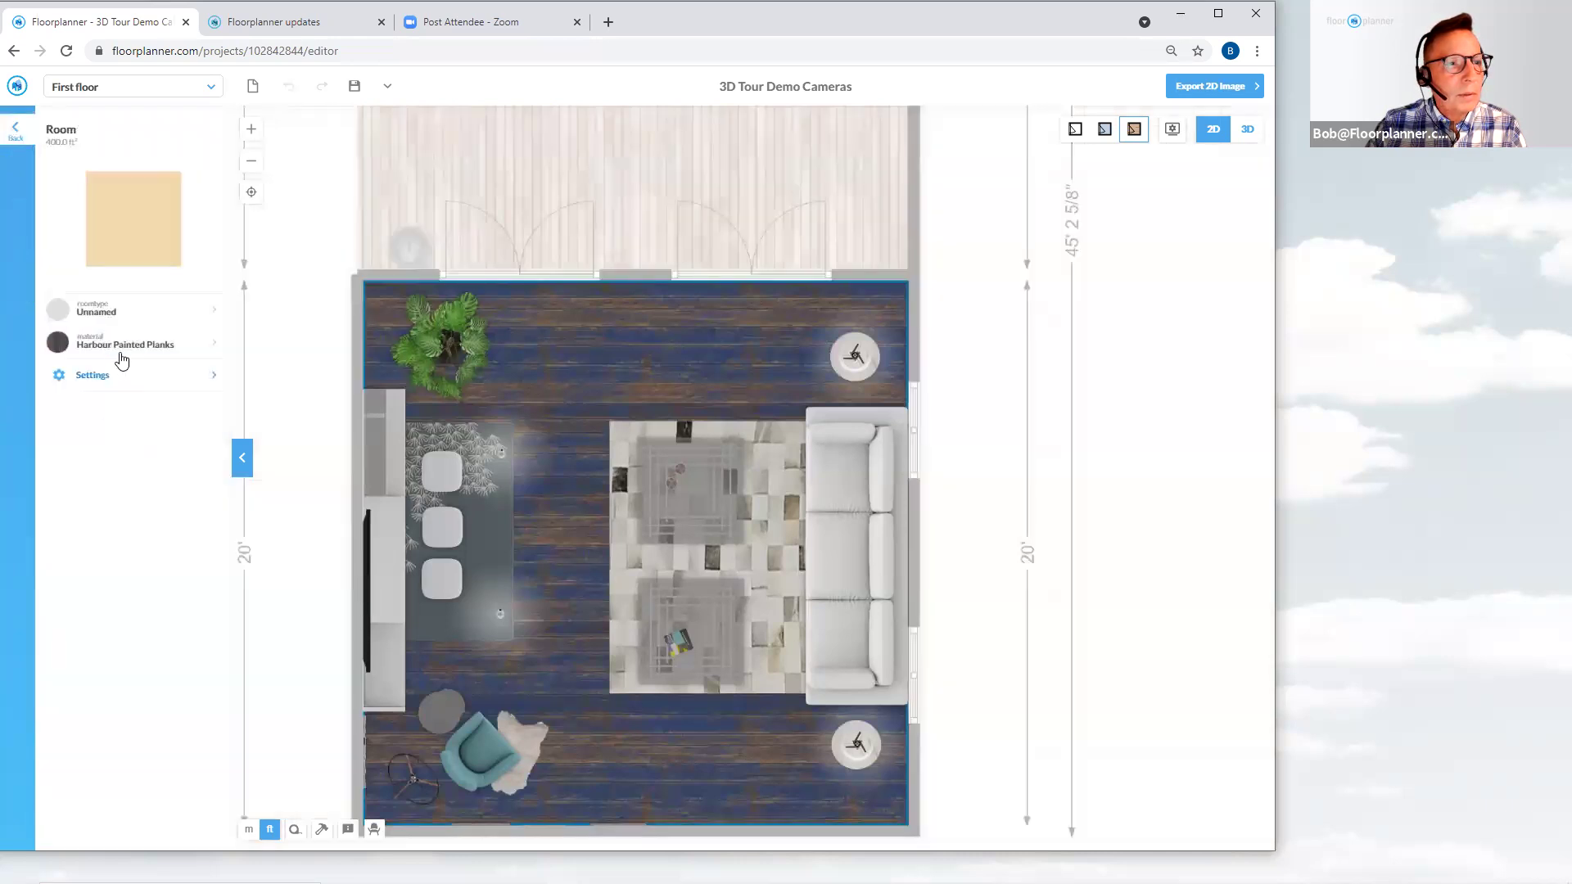
# Replace the floor's Harbour Painted Planks with the light grey Limewood material and check it on the room
pyautogui.click(126, 354)
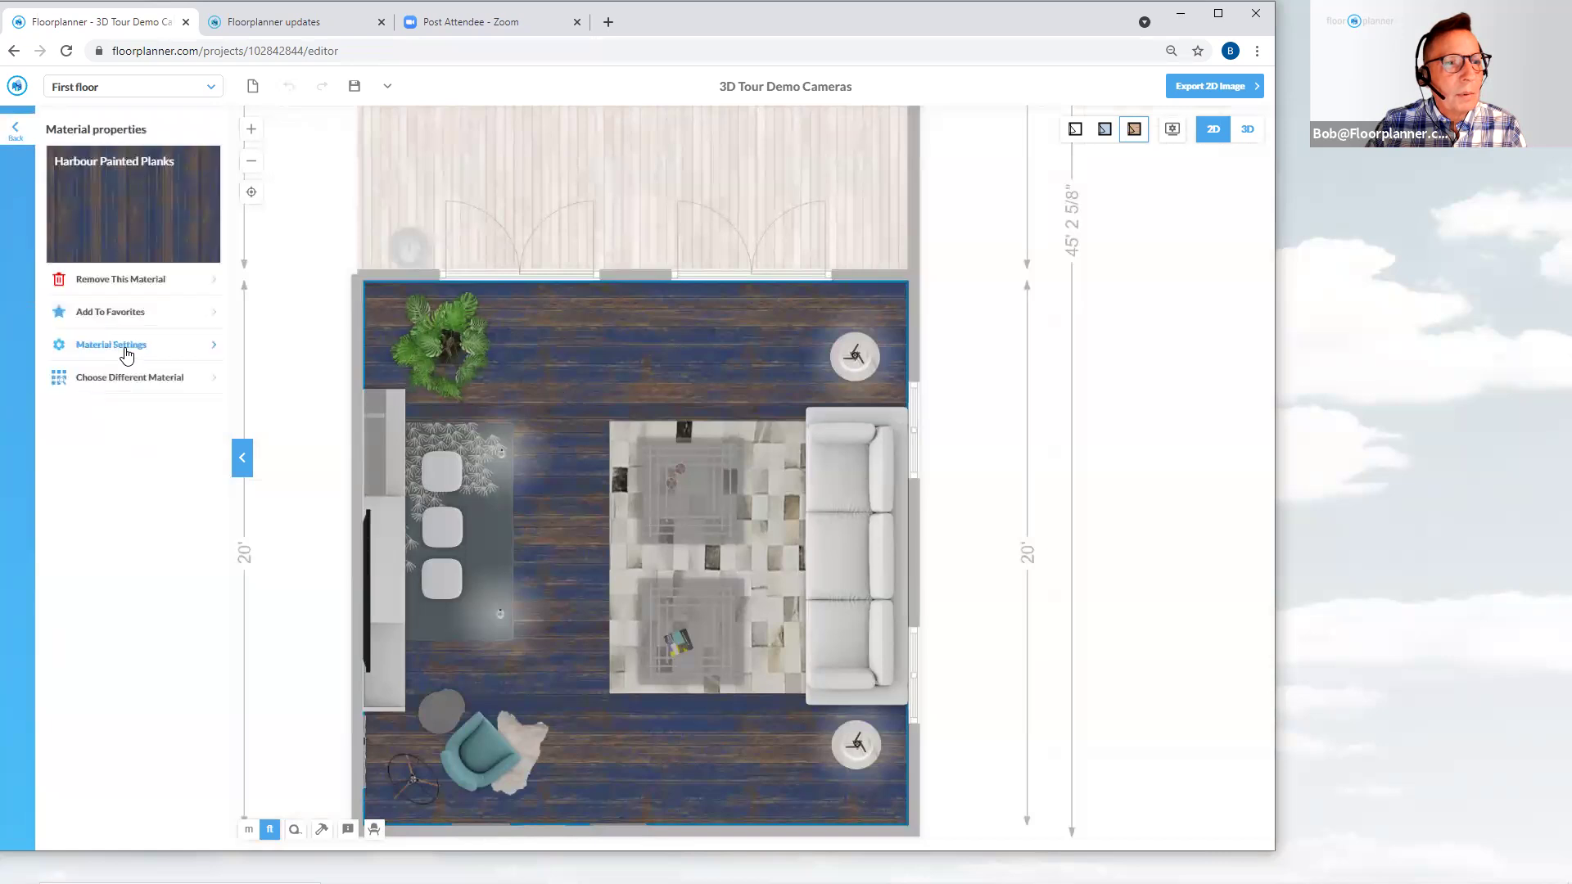
pyautogui.click(156, 385)
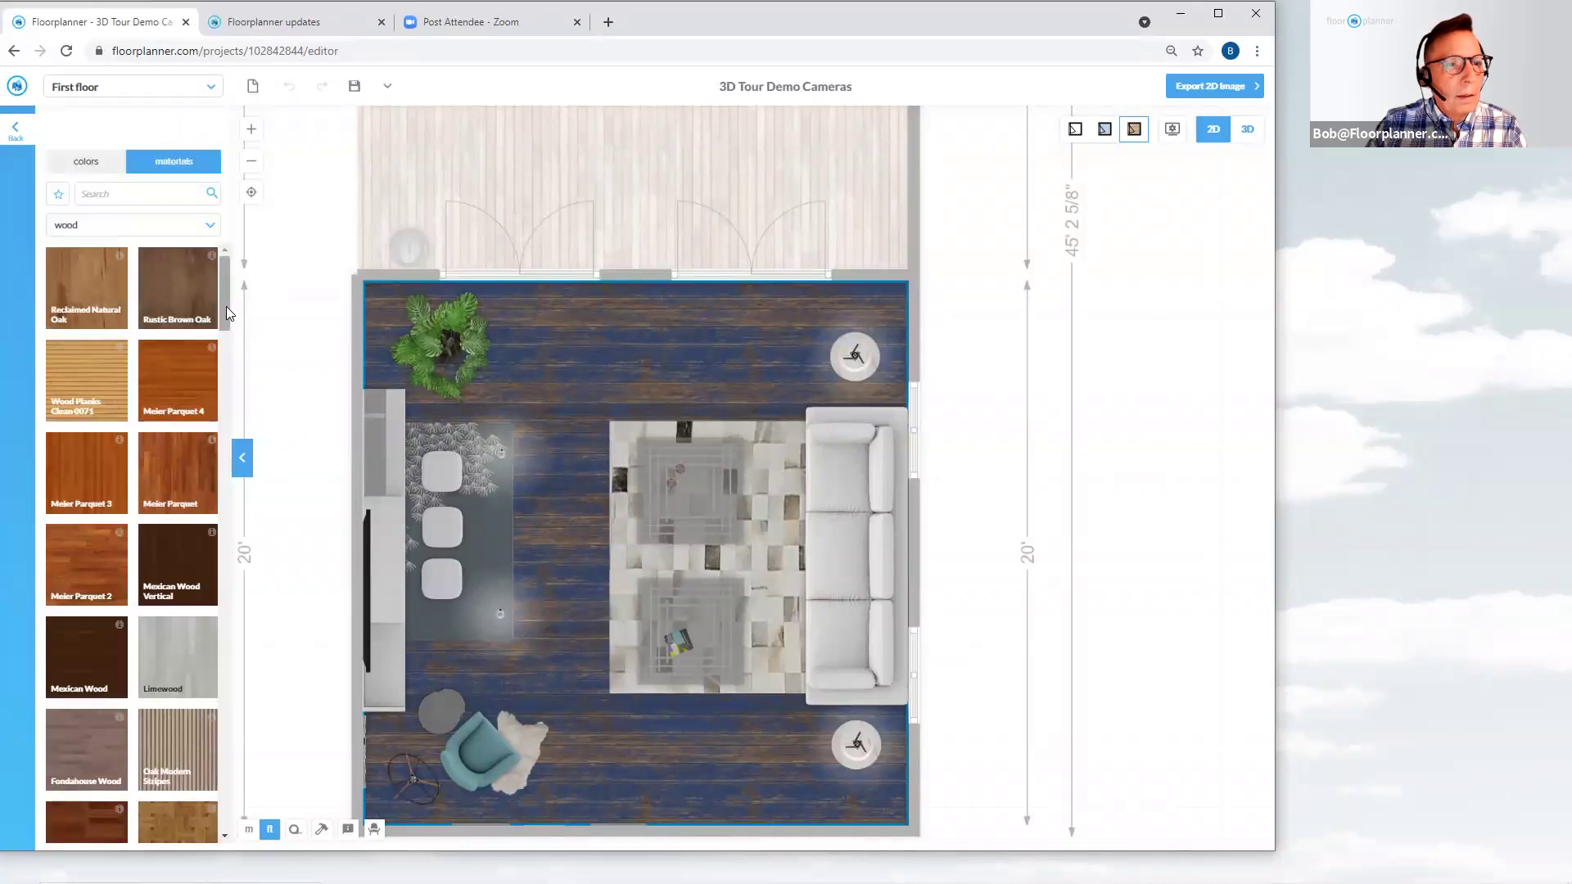
pyautogui.moveTo(227, 308); pyautogui.dragTo(226, 350)
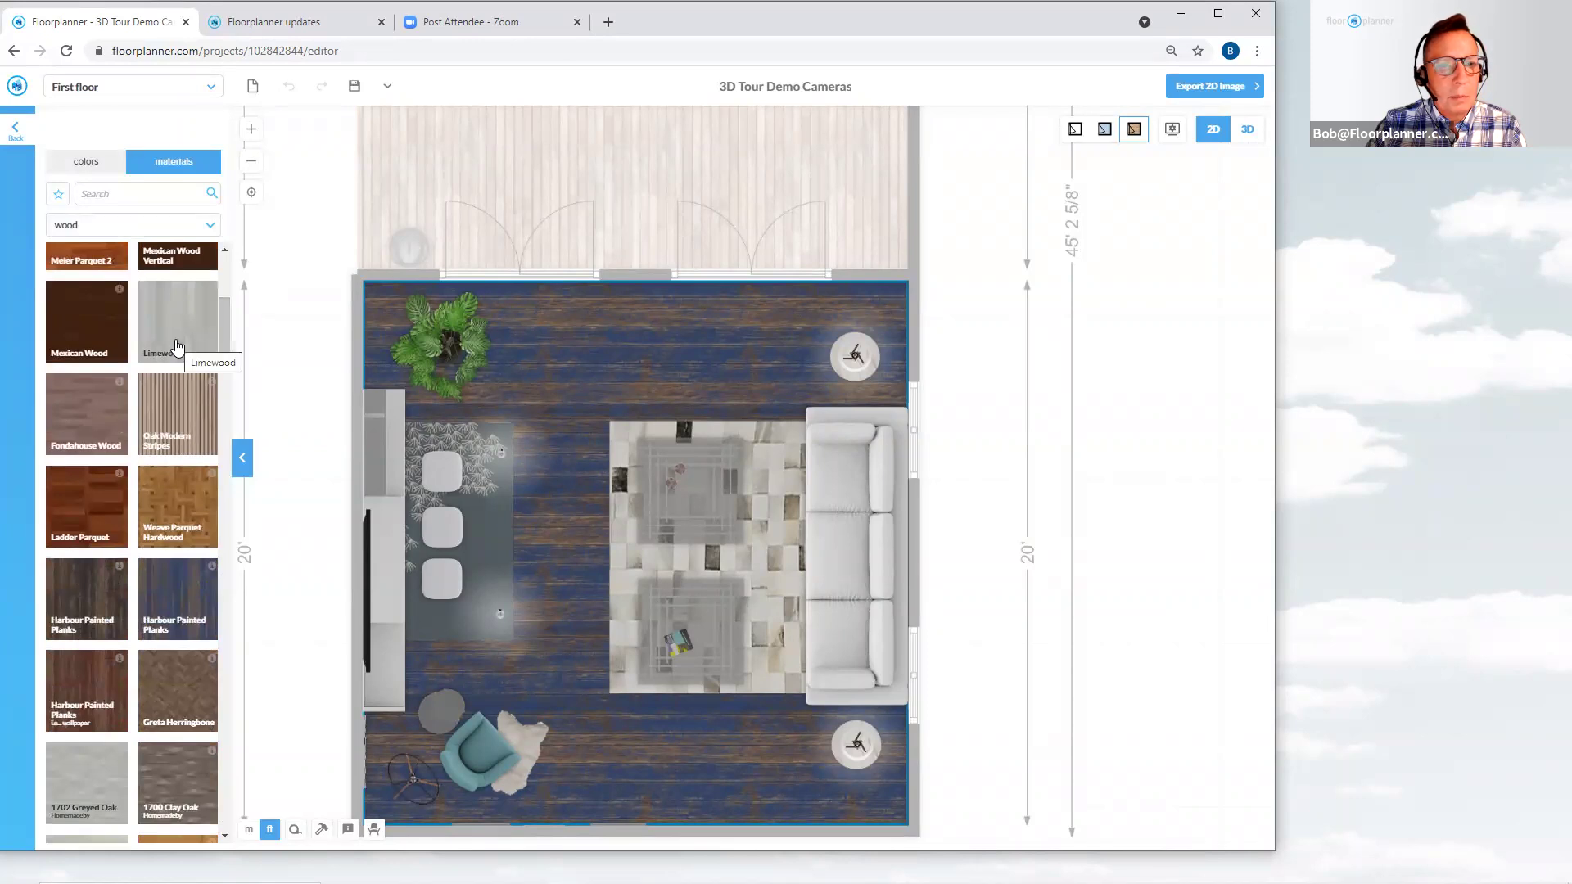
pyautogui.click(176, 347)
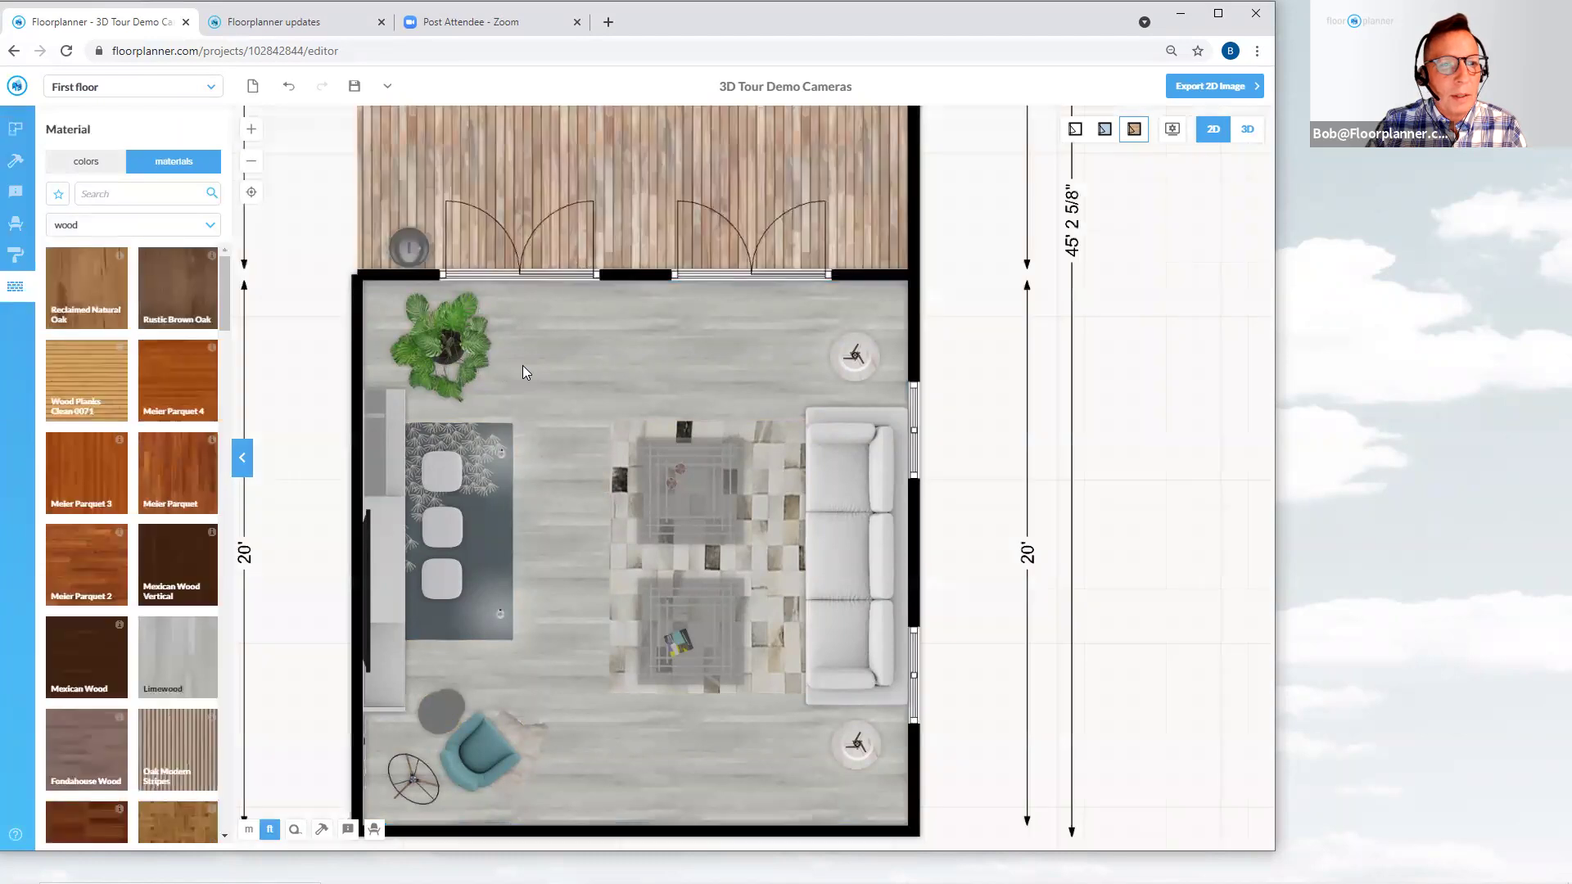
pyautogui.click(522, 372)
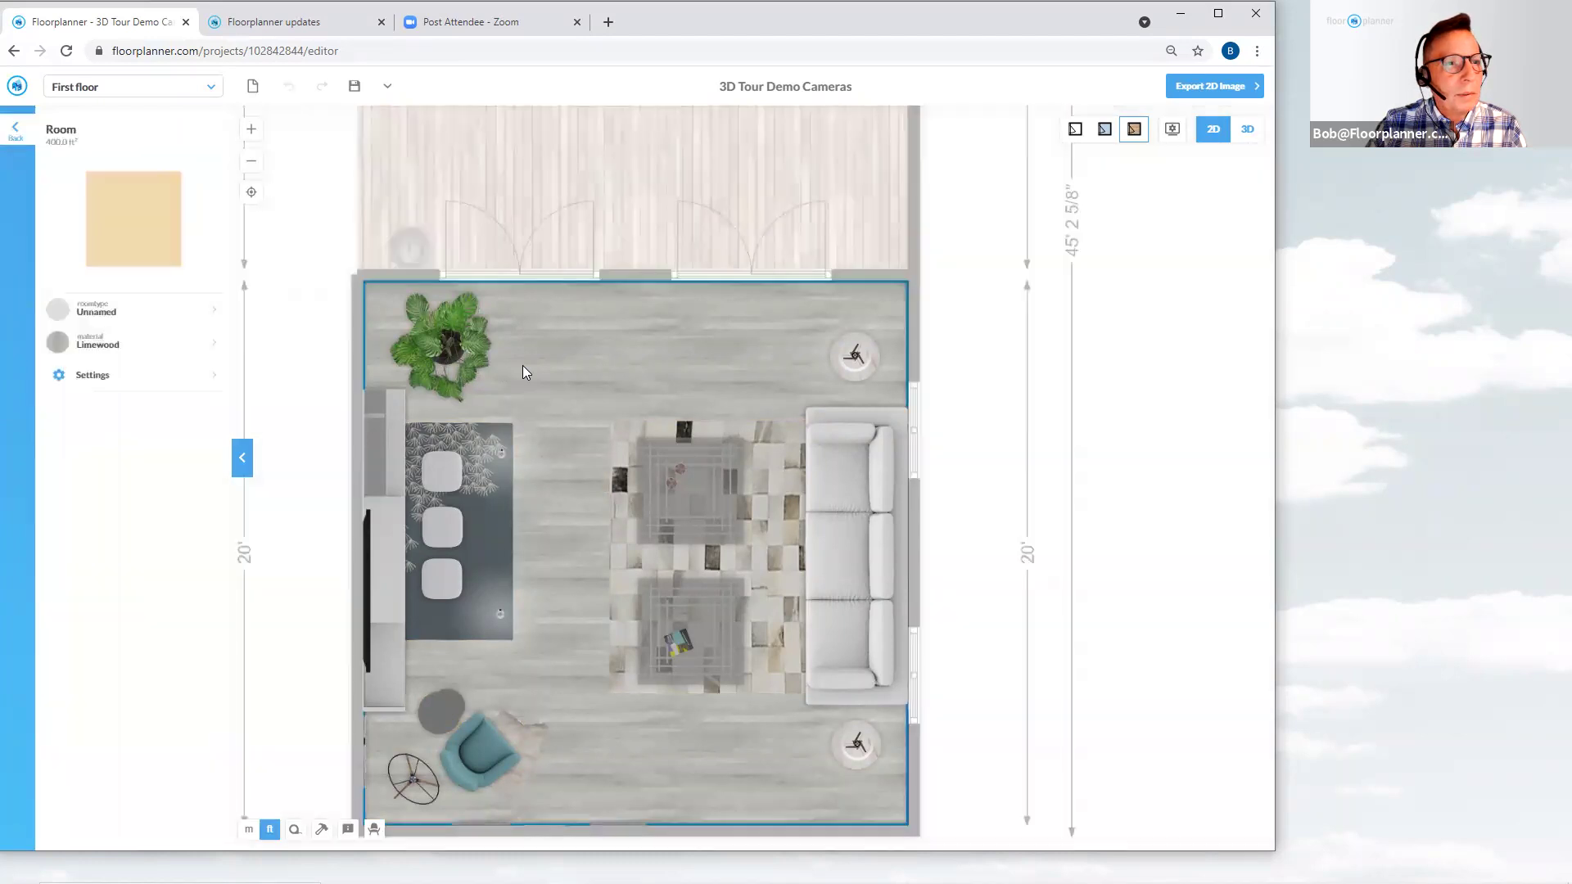
# Change the Limewood floor pattern rotation from 90° to 0°
pyautogui.click(120, 343)
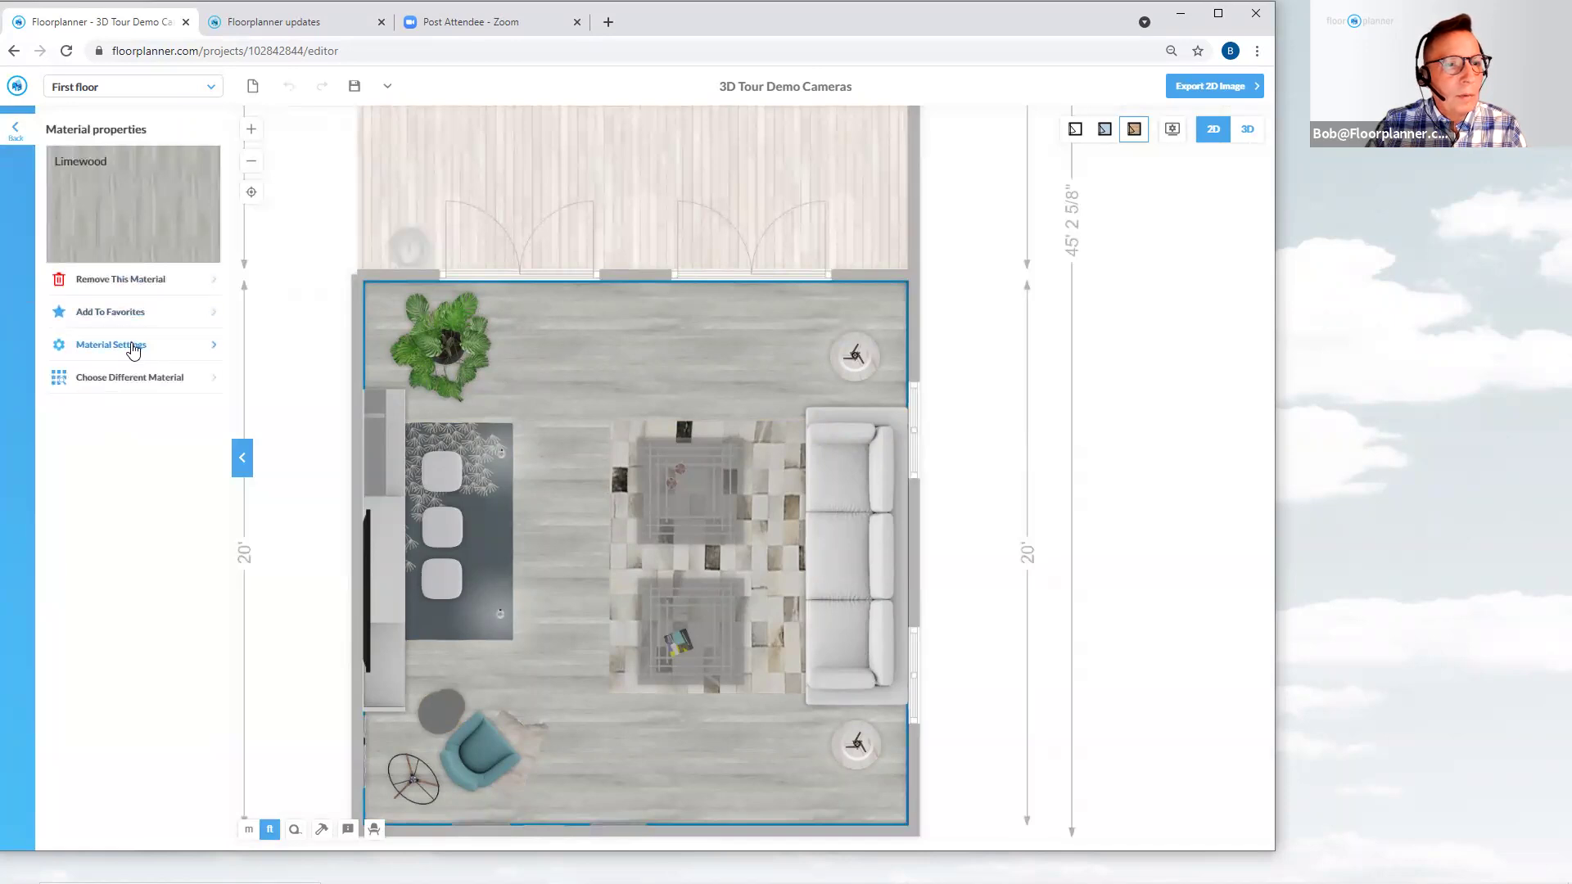
pyautogui.click(133, 348)
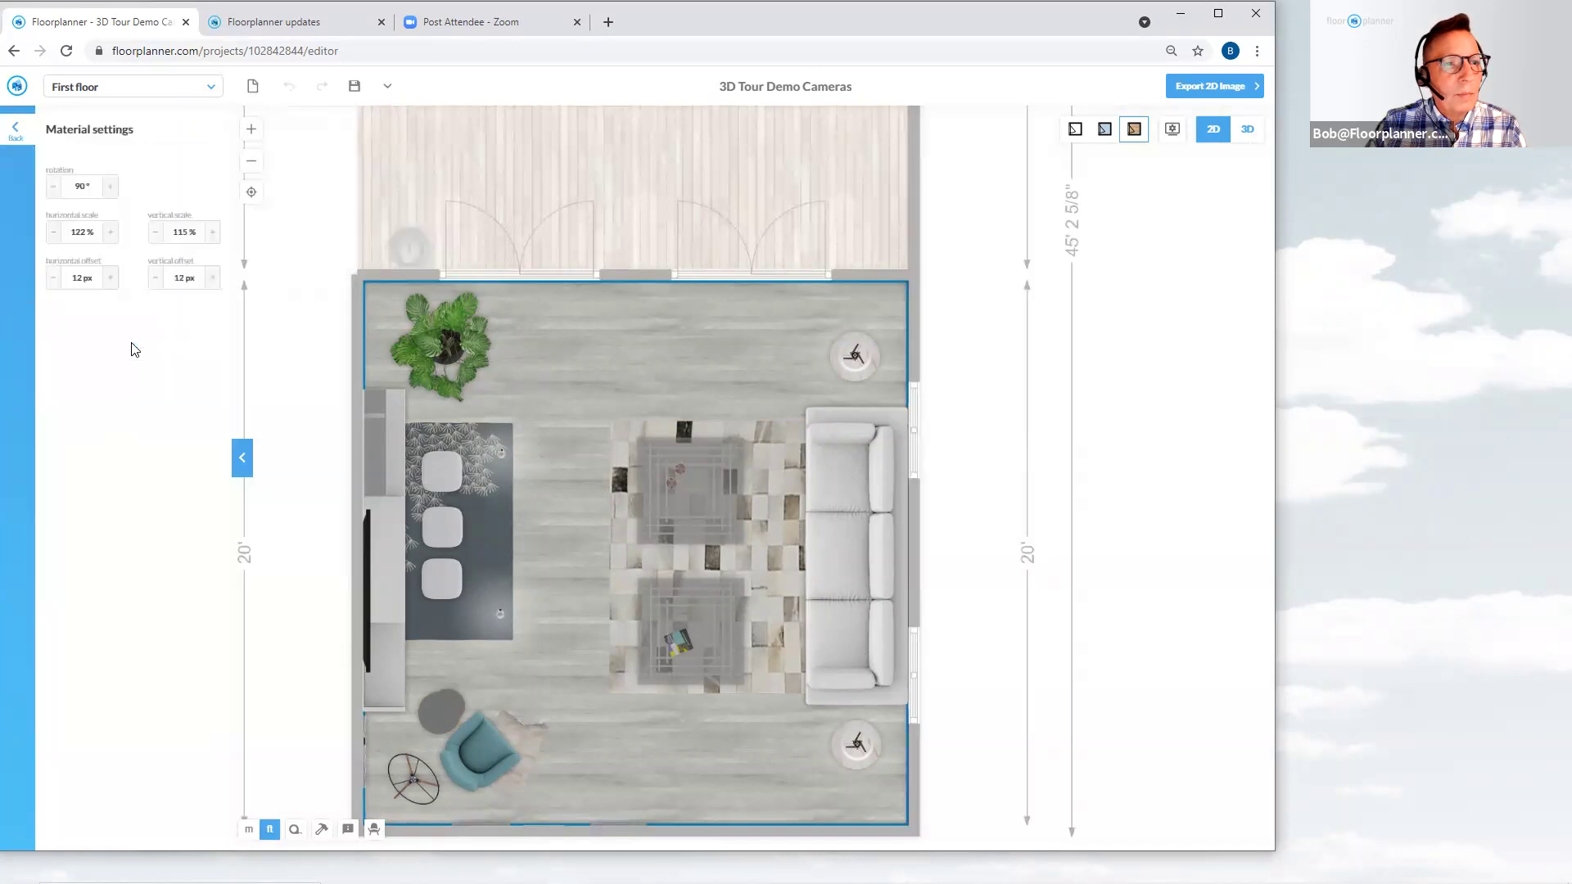
pyautogui.click(69, 188)
pyautogui.moveTo(69, 188); pyautogui.dragTo(99, 186)
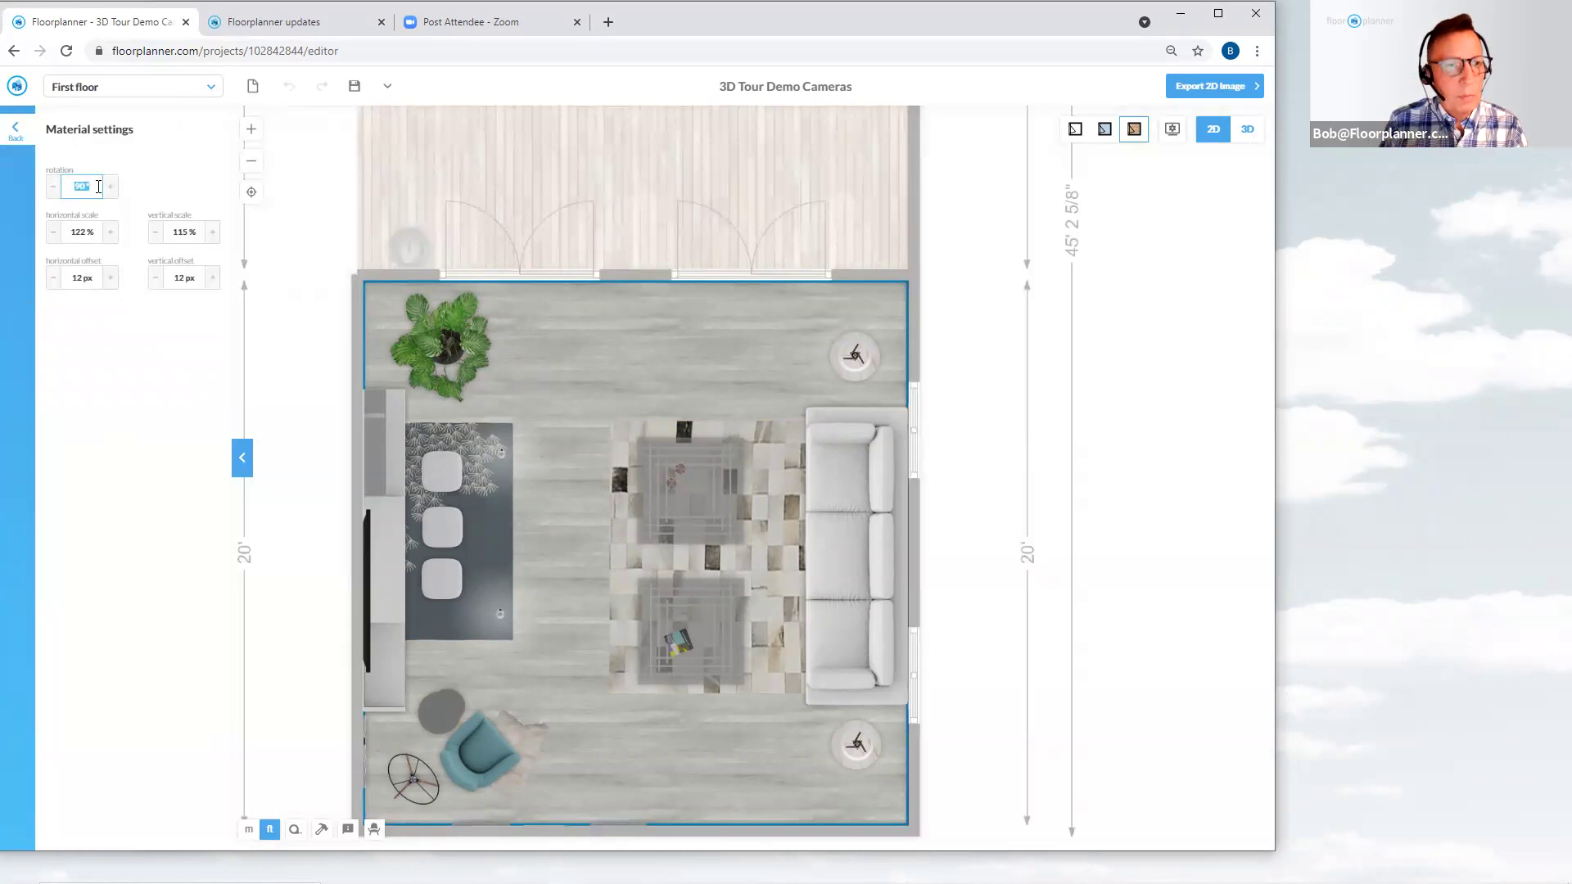
pyautogui.write('0')
pyautogui.press('Return')
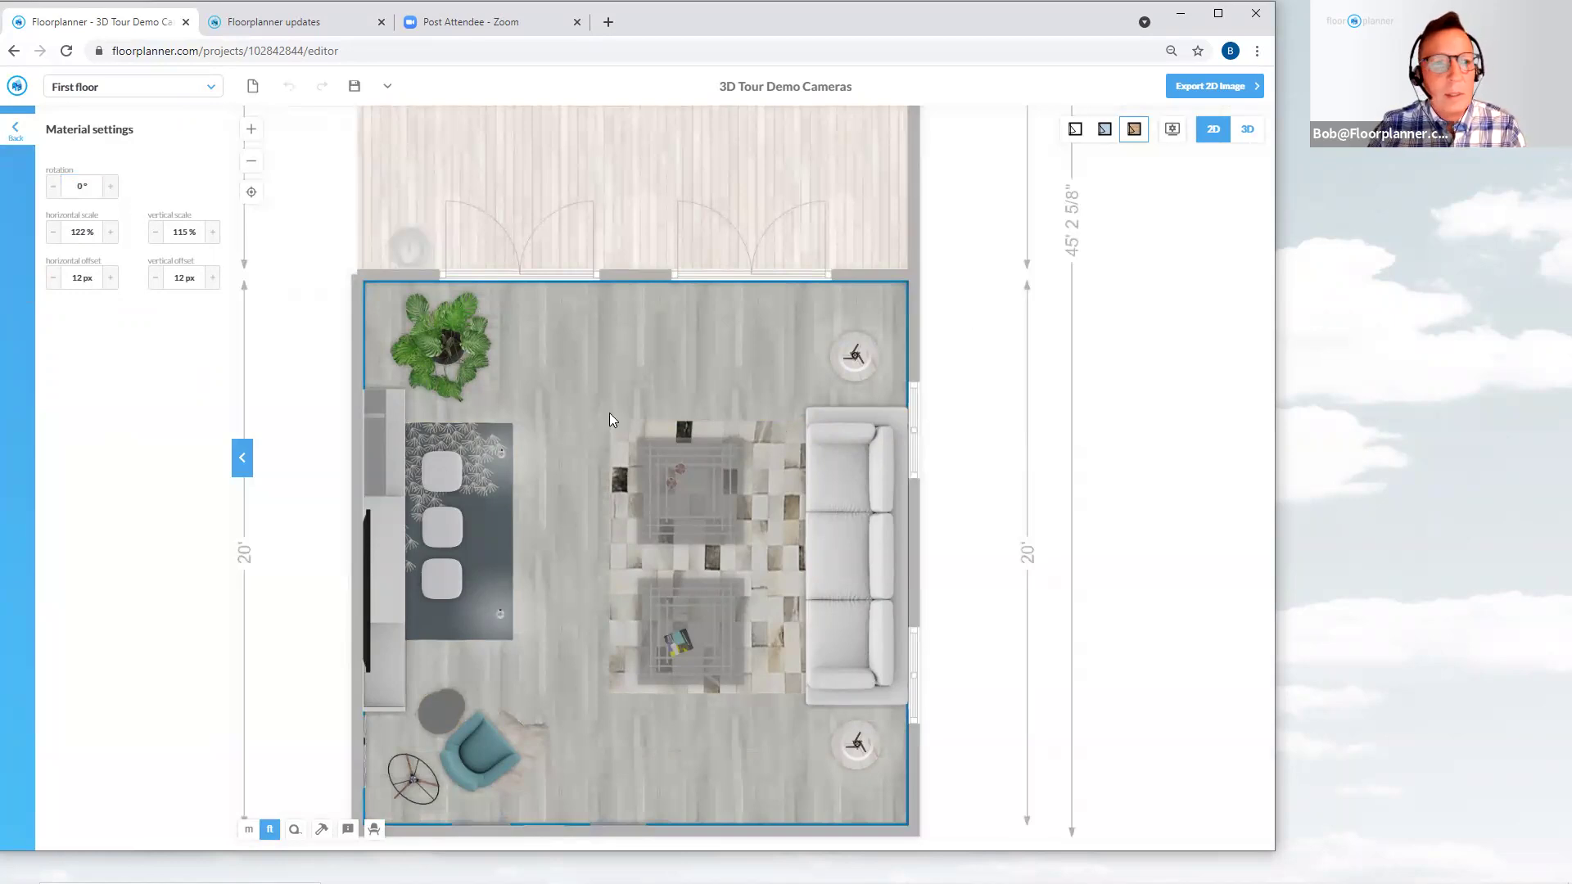
# Deselect the room, save the design, and switch to the Floorplanner updates page
pyautogui.click(962, 413)
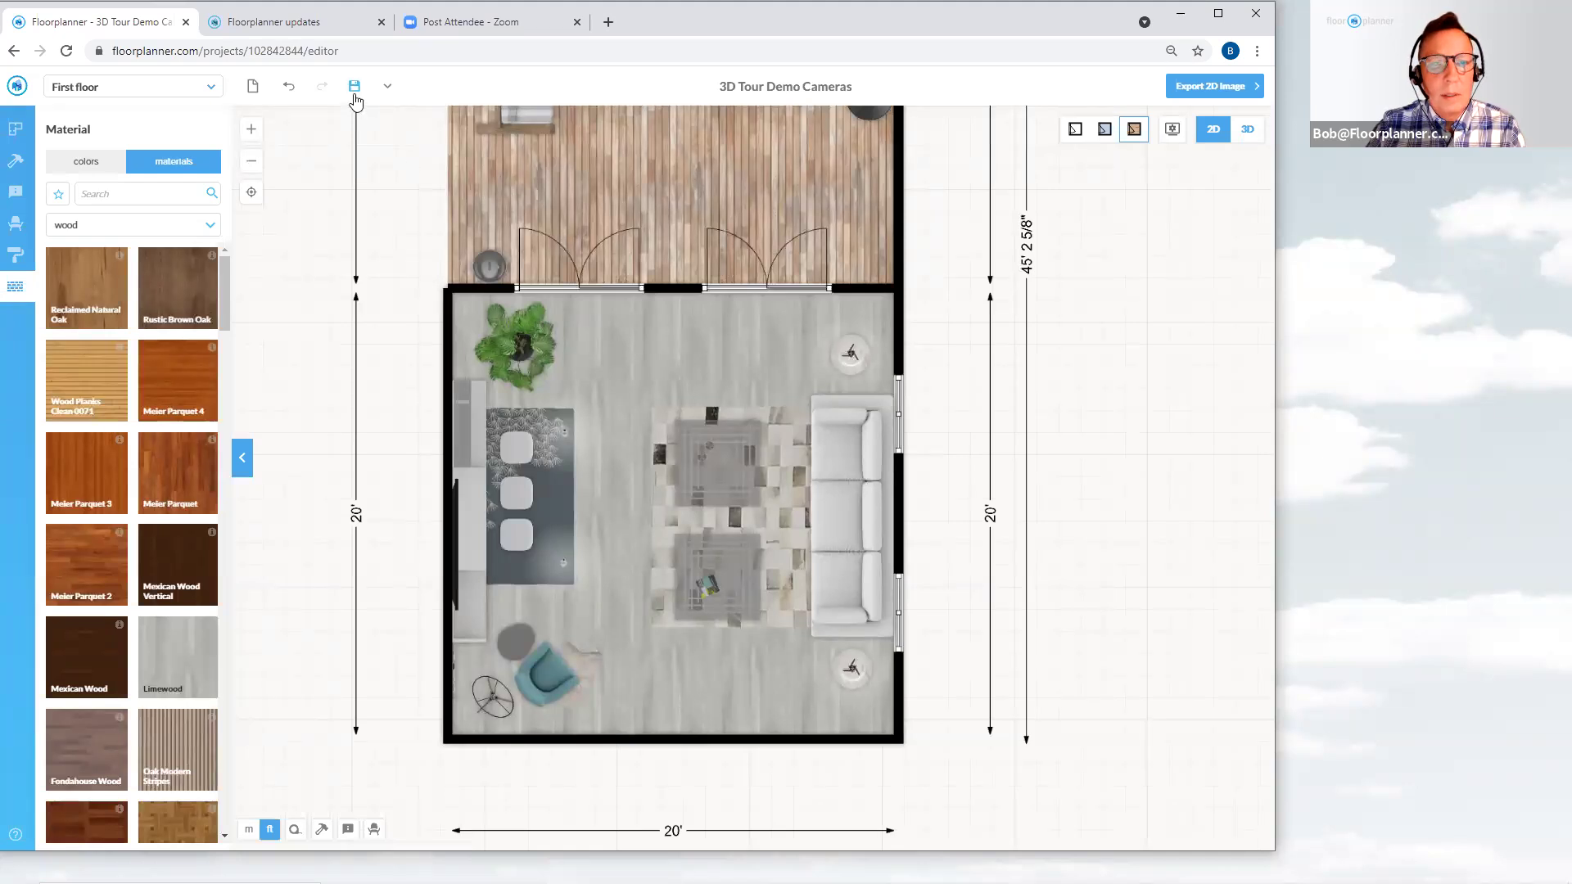
pyautogui.click(354, 96)
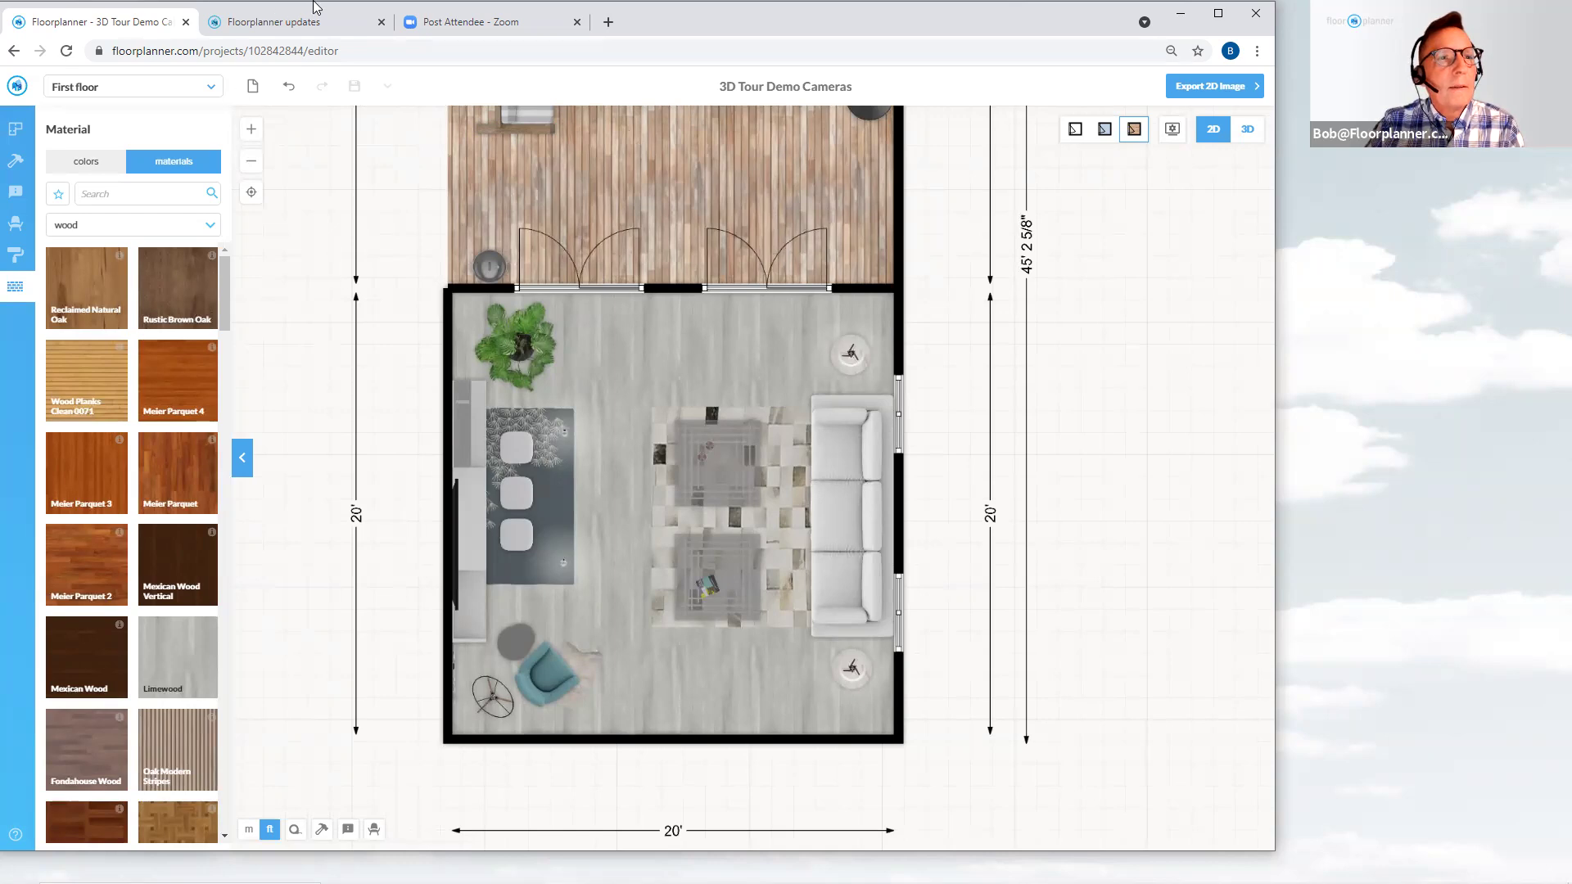
pyautogui.click(306, 31)
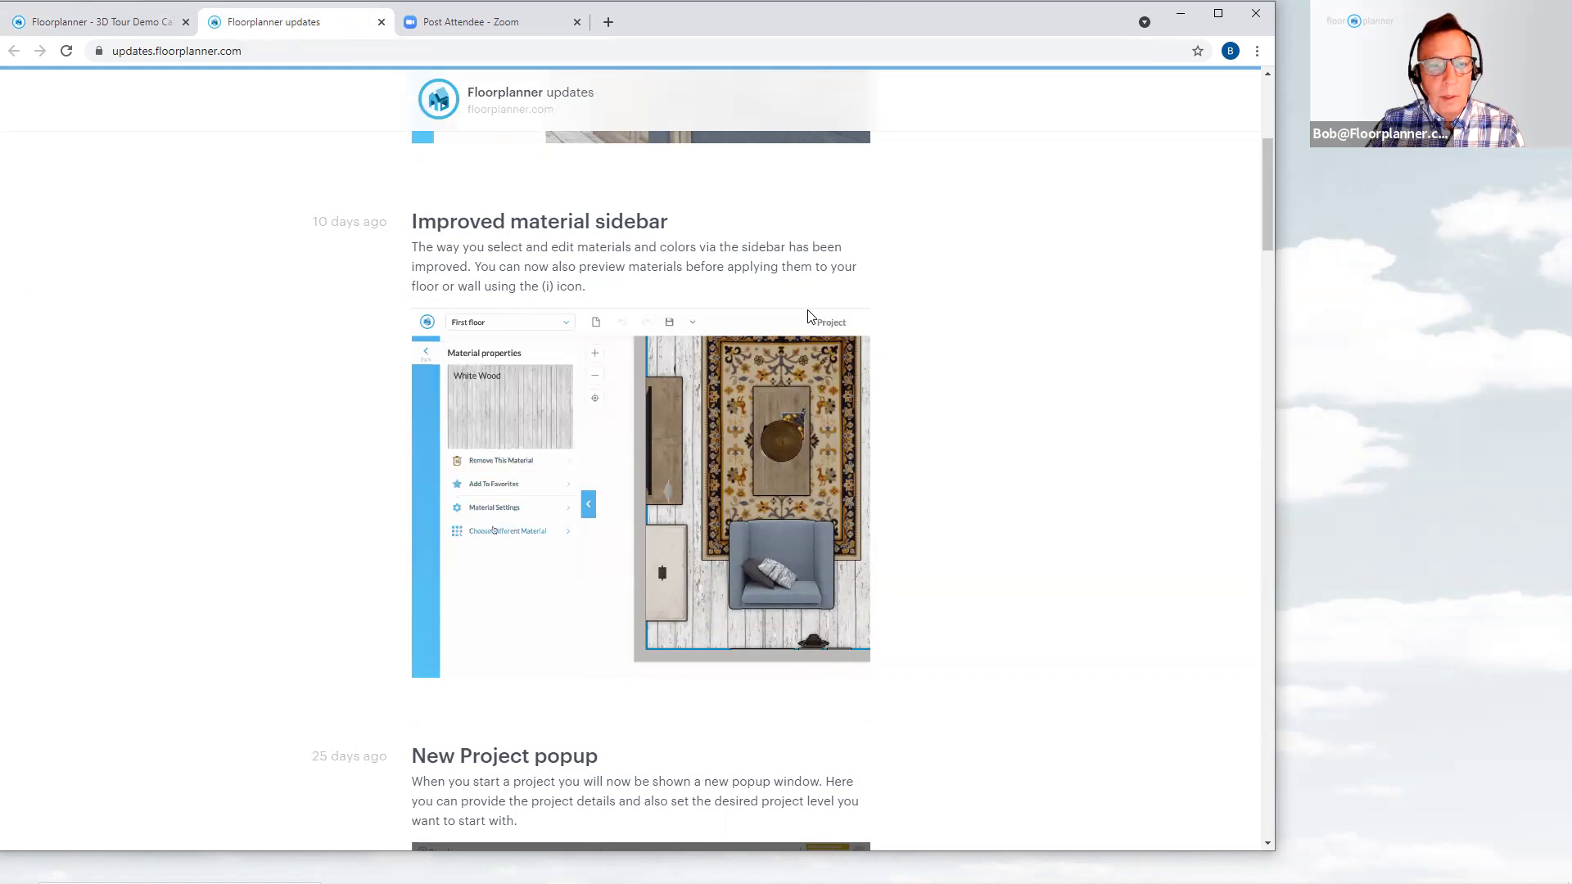
# Scroll up the updates page to the 'Easier selecting in 3D' post
pyautogui.scroll(1, 810, 315)
pyautogui.scroll(3, 811, 319)
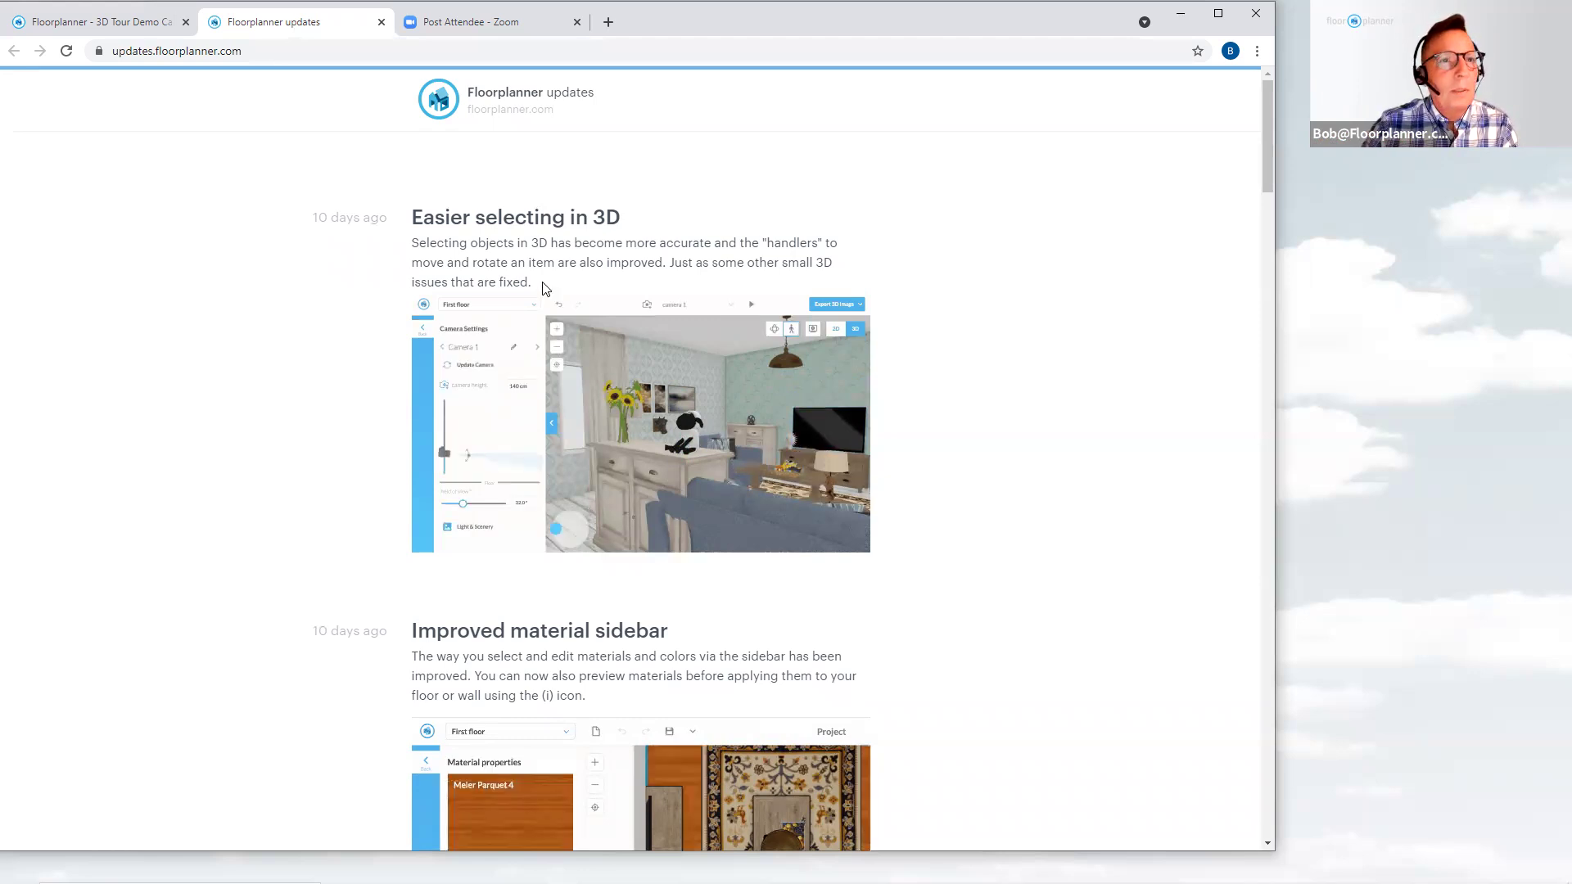
# Return to the 3D Tour Demo design in 3D and move the camera back to show the sofa
pyautogui.click(90, 30)
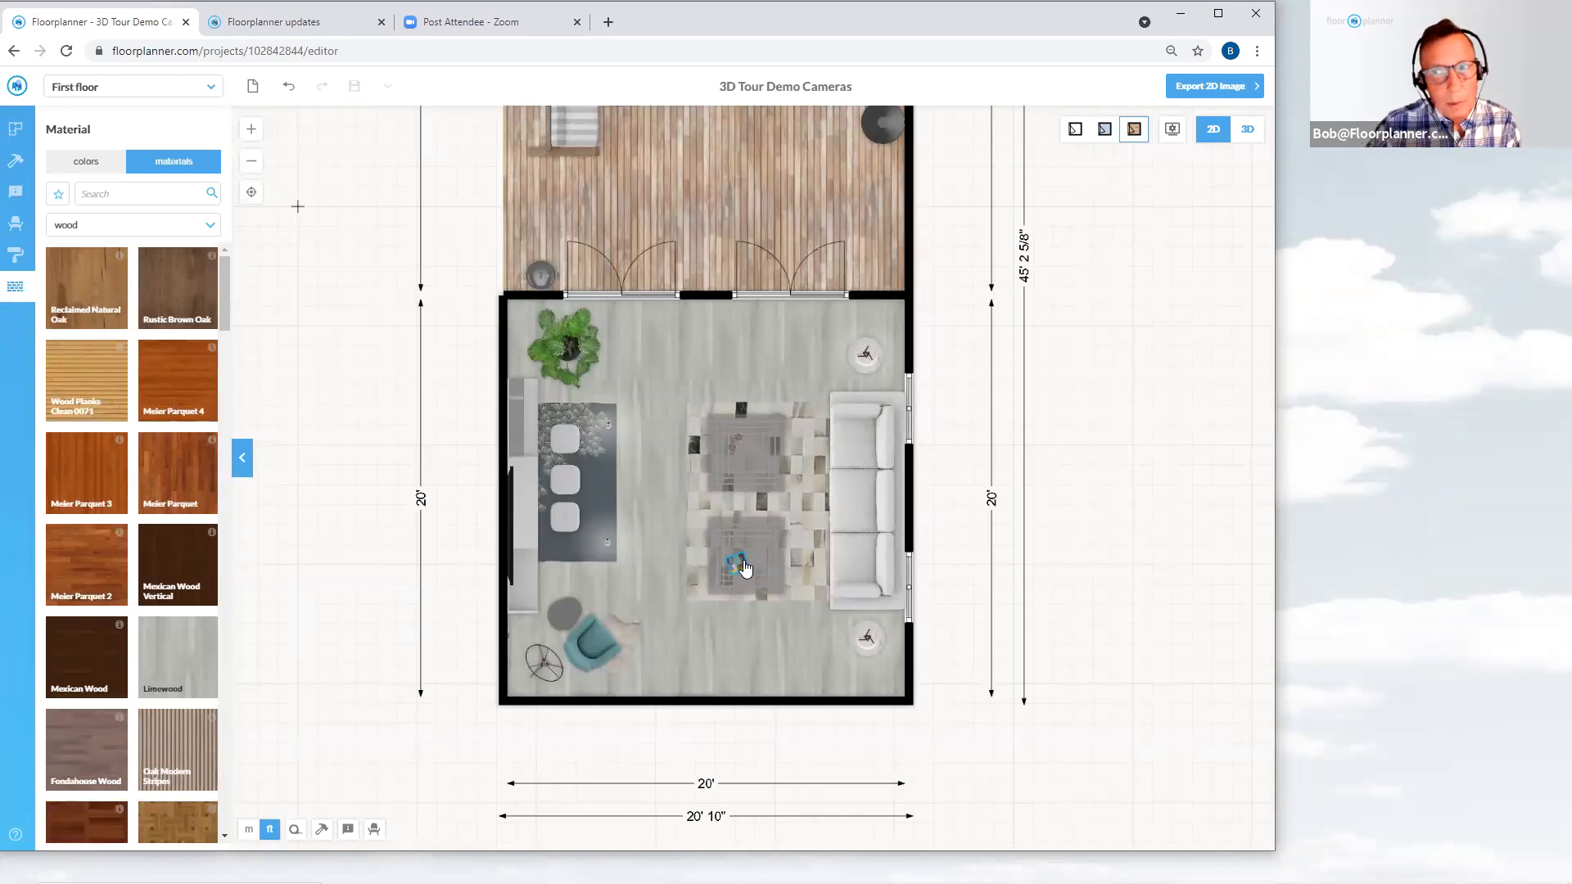
pyautogui.click(1247, 131)
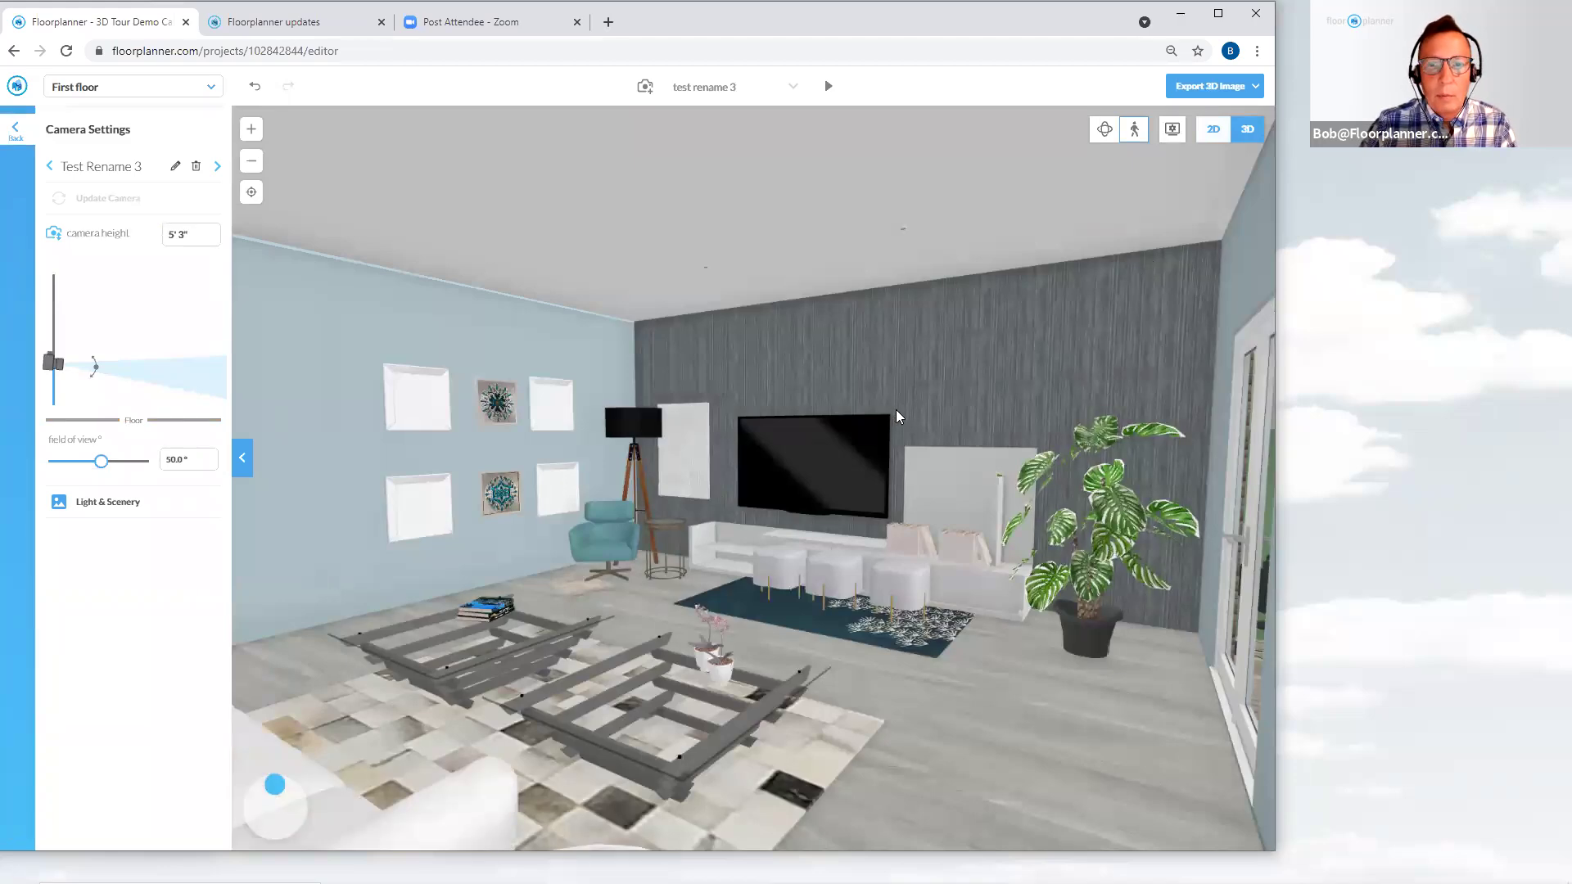
pyautogui.press('Down')
pyautogui.press('Down')
pyautogui.press('Down')
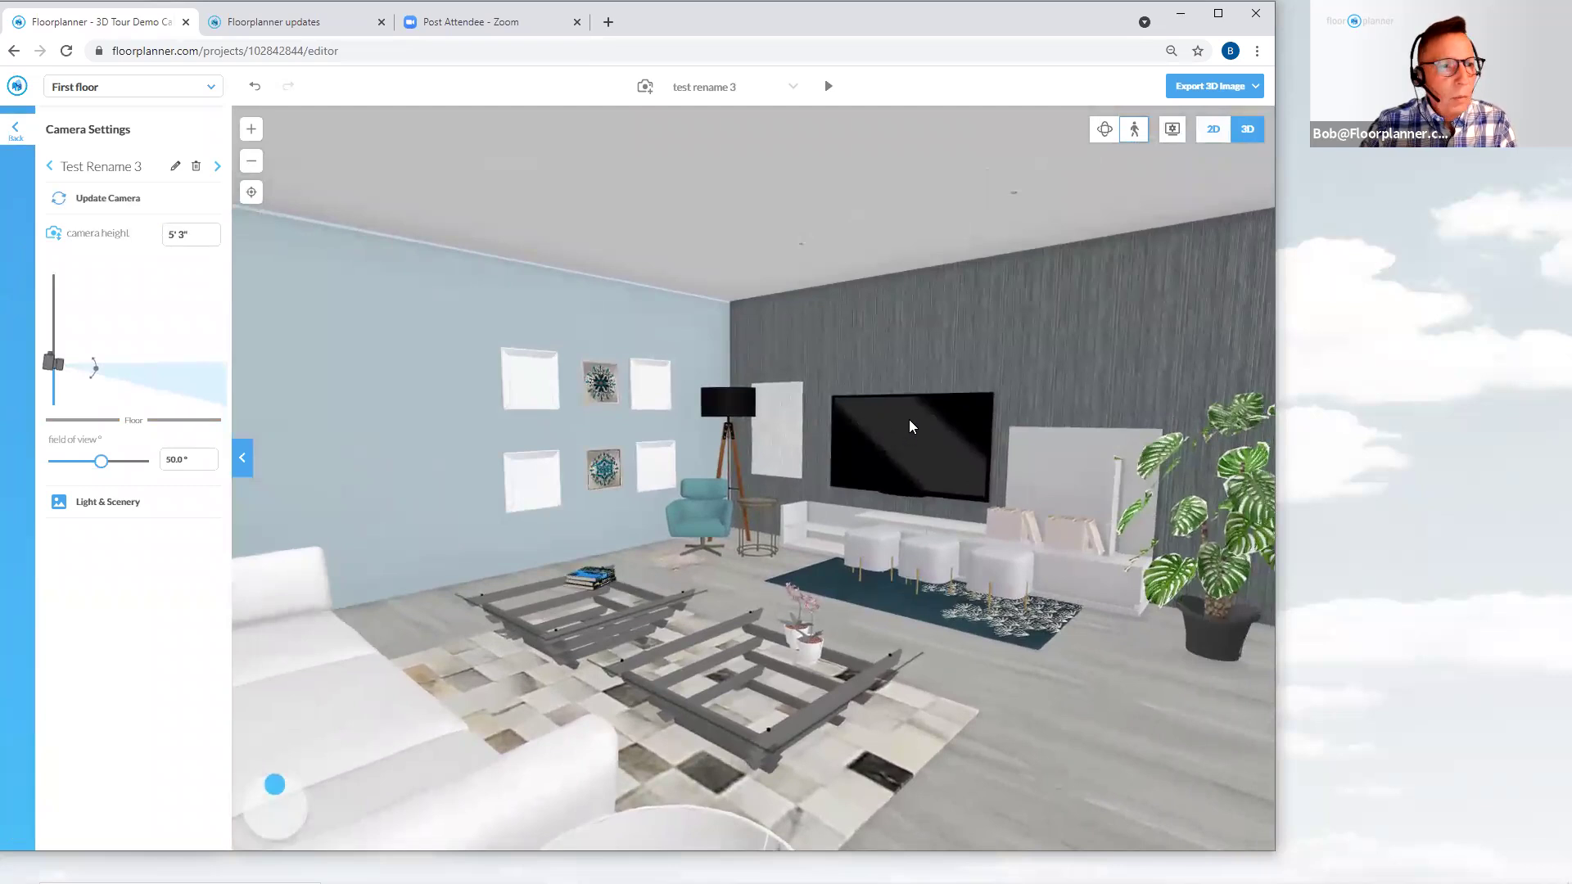
# Select the Mongolian Fur Stool on the rug and open its size and position settings
pyautogui.click(868, 552)
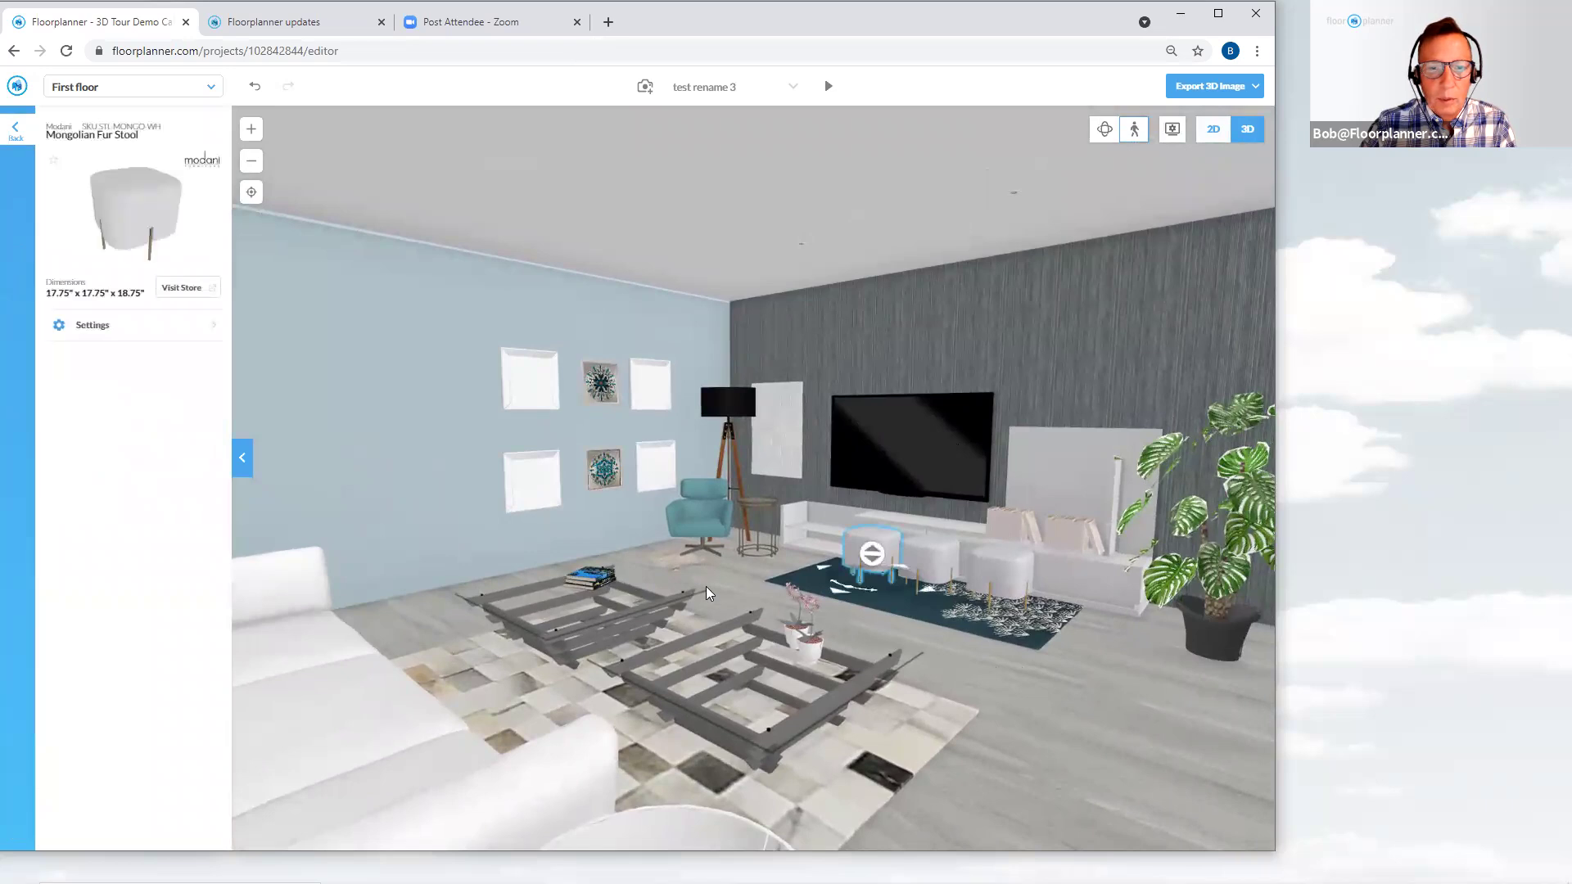
pyautogui.click(671, 591)
pyautogui.click(750, 691)
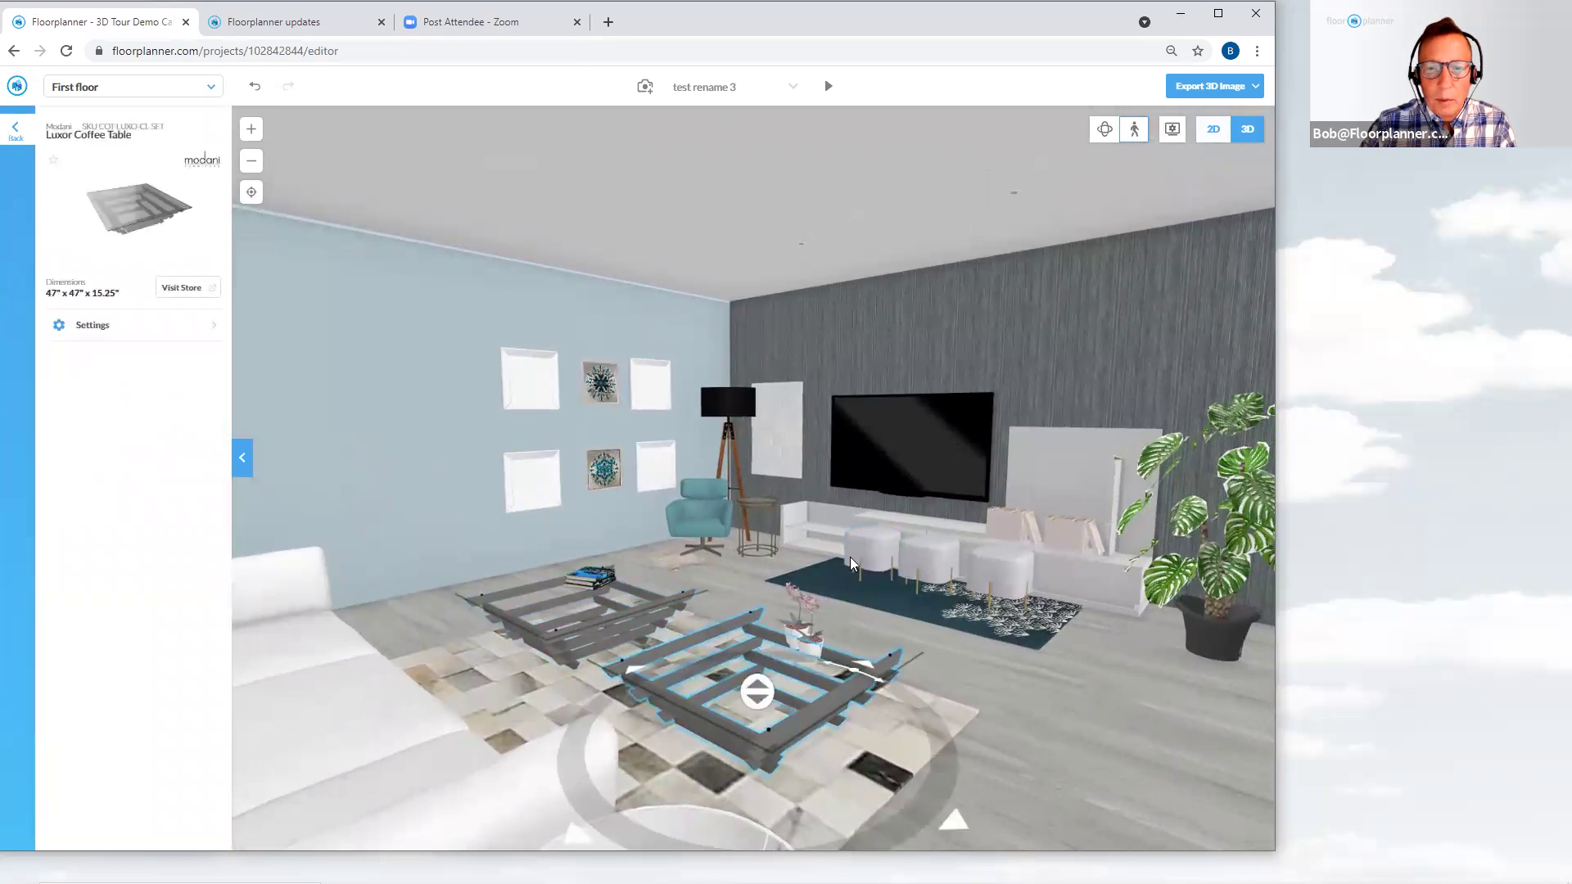
pyautogui.click(875, 556)
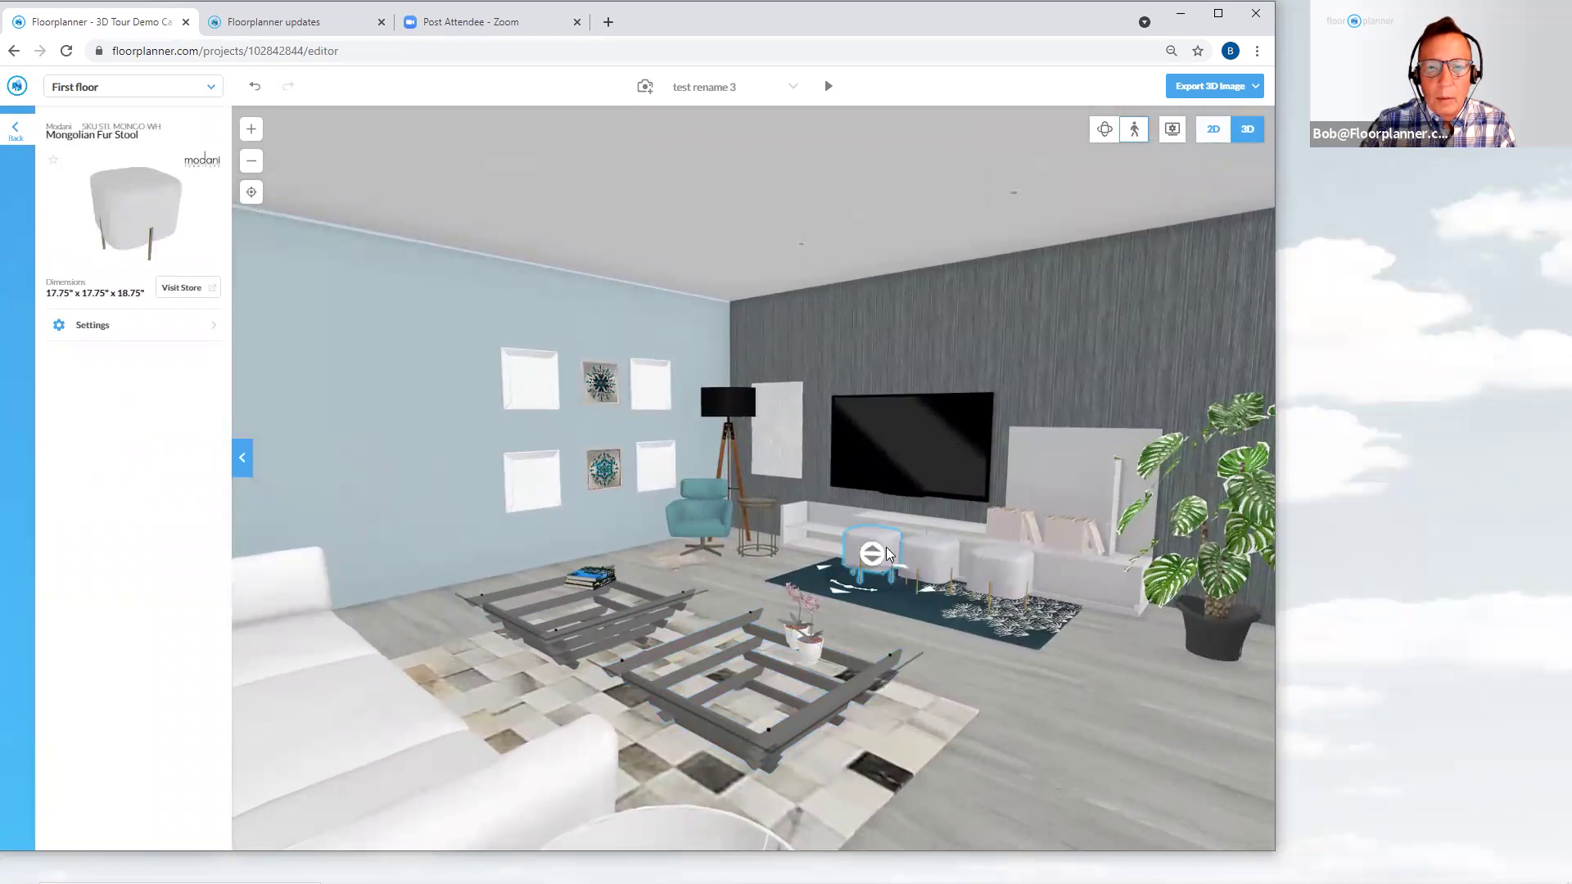
pyautogui.moveTo(891, 548)
pyautogui.mouseDown()
pyautogui.moveTo(819, 557)
pyautogui.moveTo(837, 598)
pyautogui.moveTo(1031, 643)
pyautogui.moveTo(991, 602)
pyautogui.moveTo(888, 569)
pyautogui.moveTo(868, 537)
pyautogui.moveTo(799, 545)
pyautogui.moveTo(890, 550)
pyautogui.mouseUp()
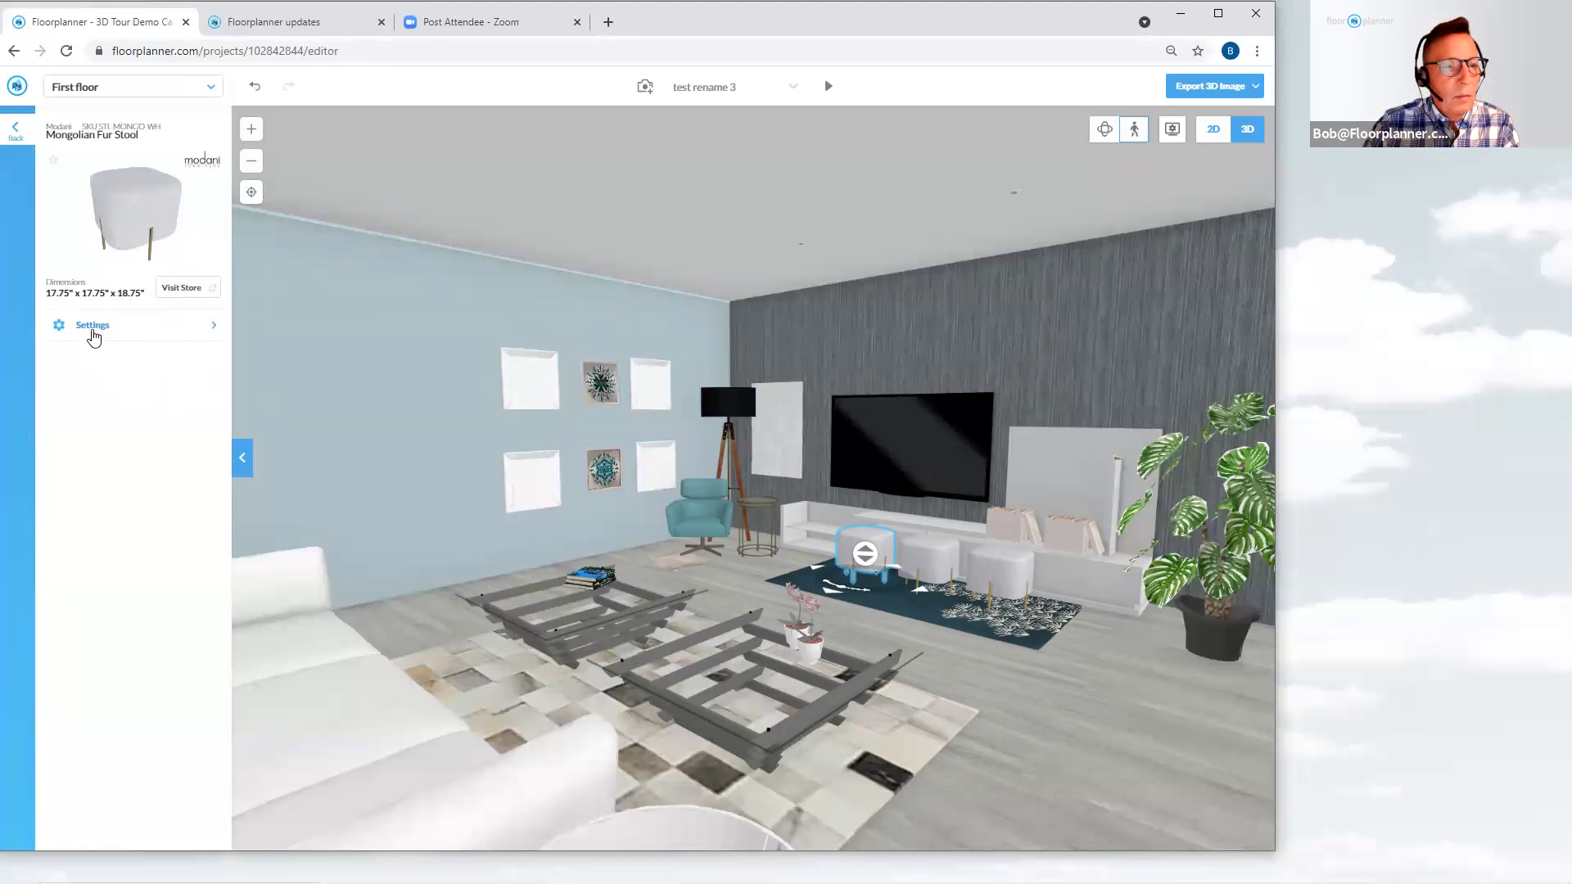
pyautogui.click(93, 328)
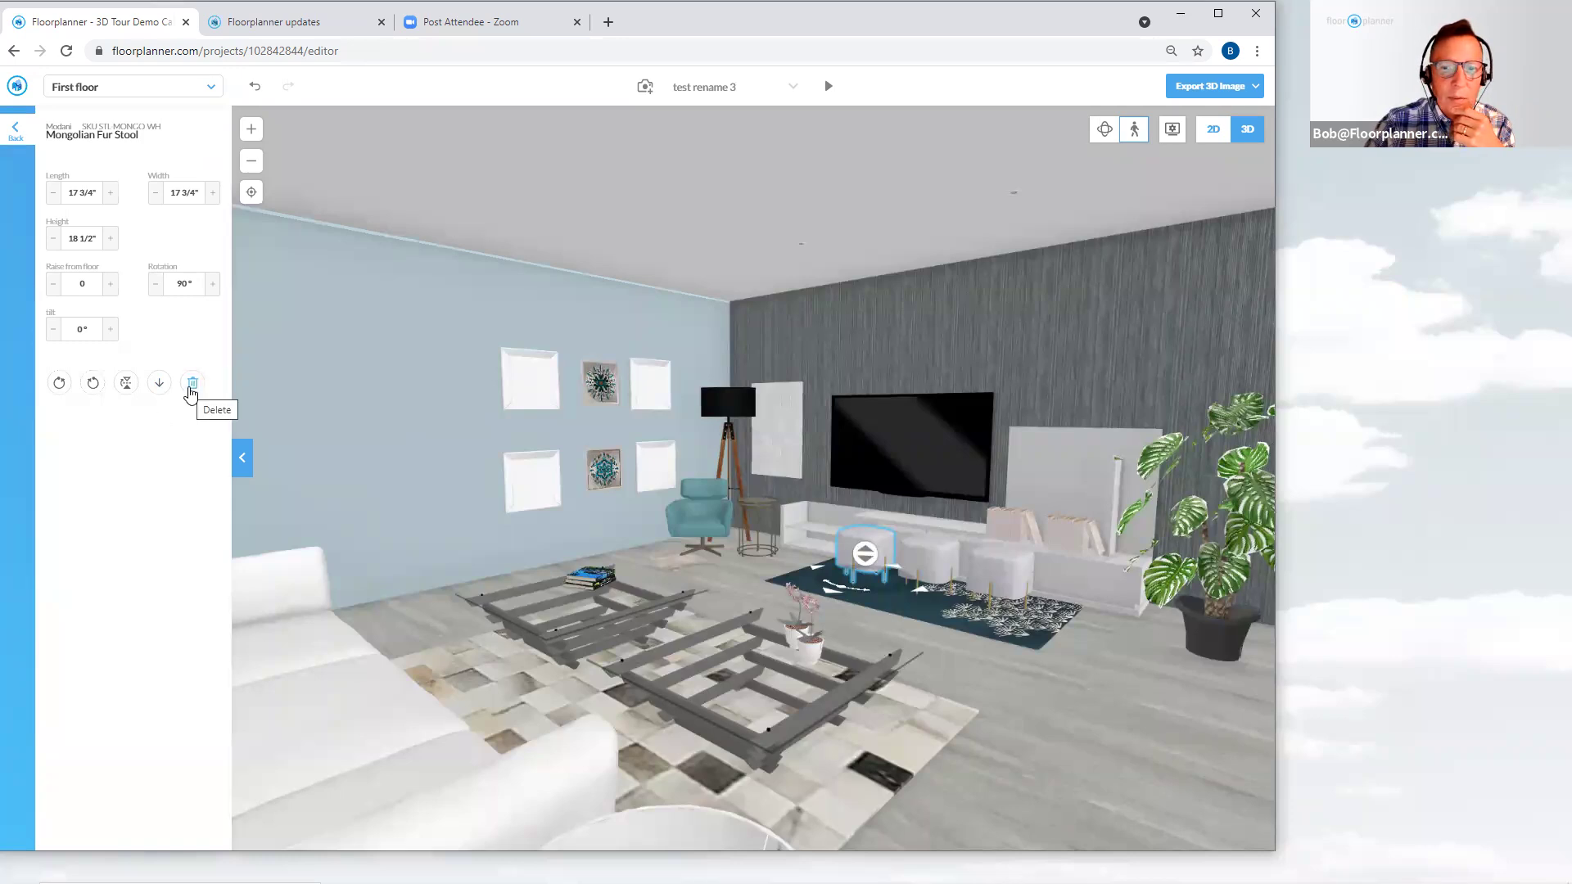
# Delete the Mongolian Fur Stool, then select the book on the coffee table
pyautogui.click(192, 384)
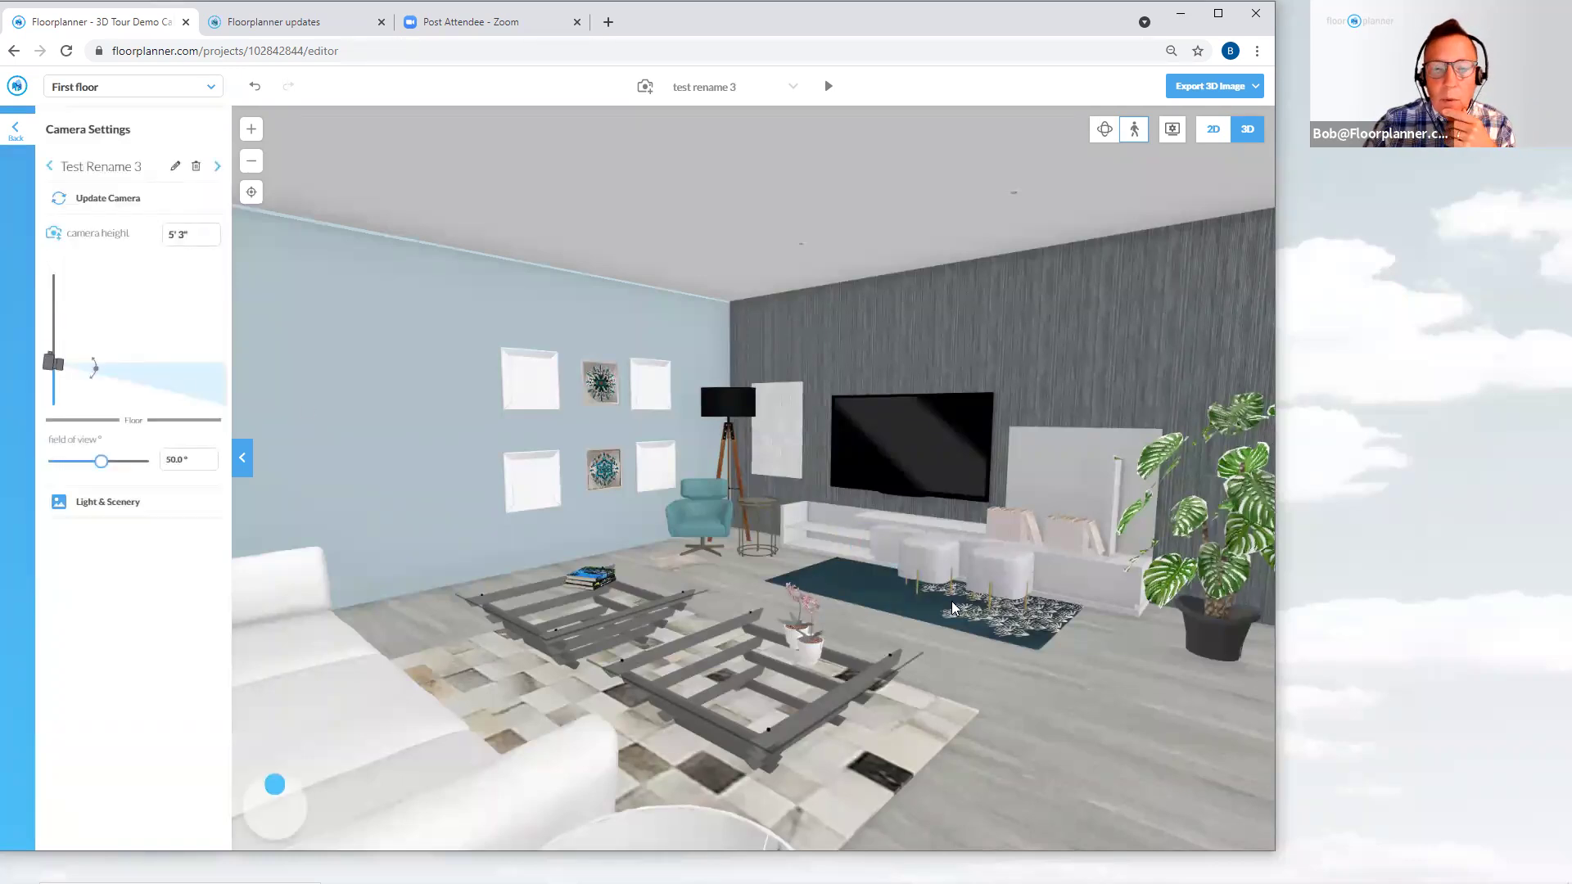
pyautogui.click(600, 581)
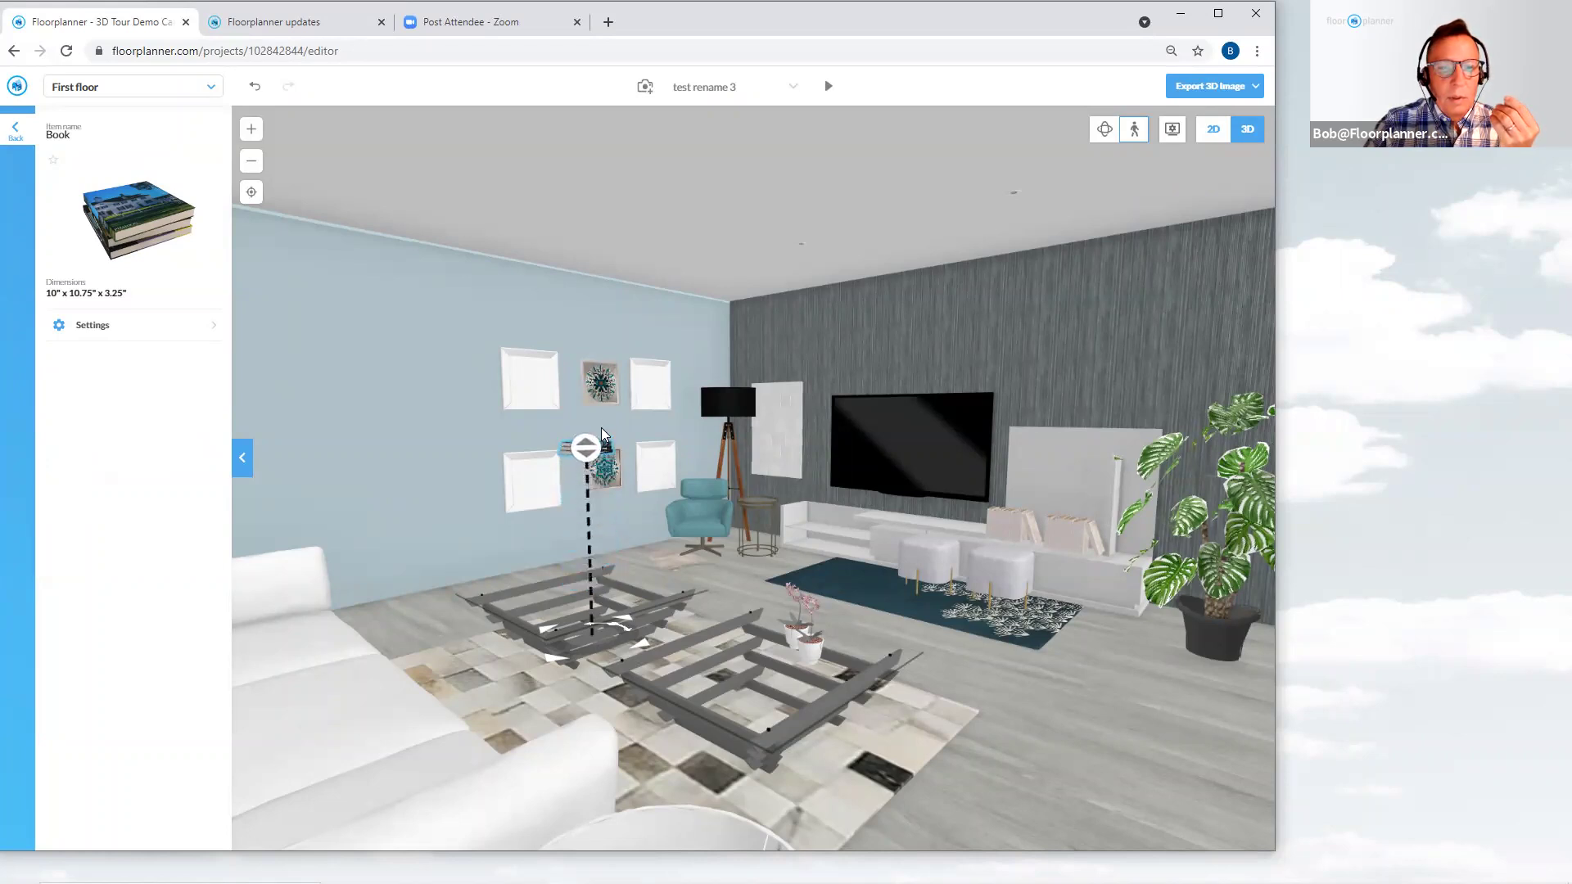
# Lift the book up the wall, then drop it back onto the coffee table at 1'3 1/4"
pyautogui.moveTo(590, 387); pyautogui.dragTo(585, 344)
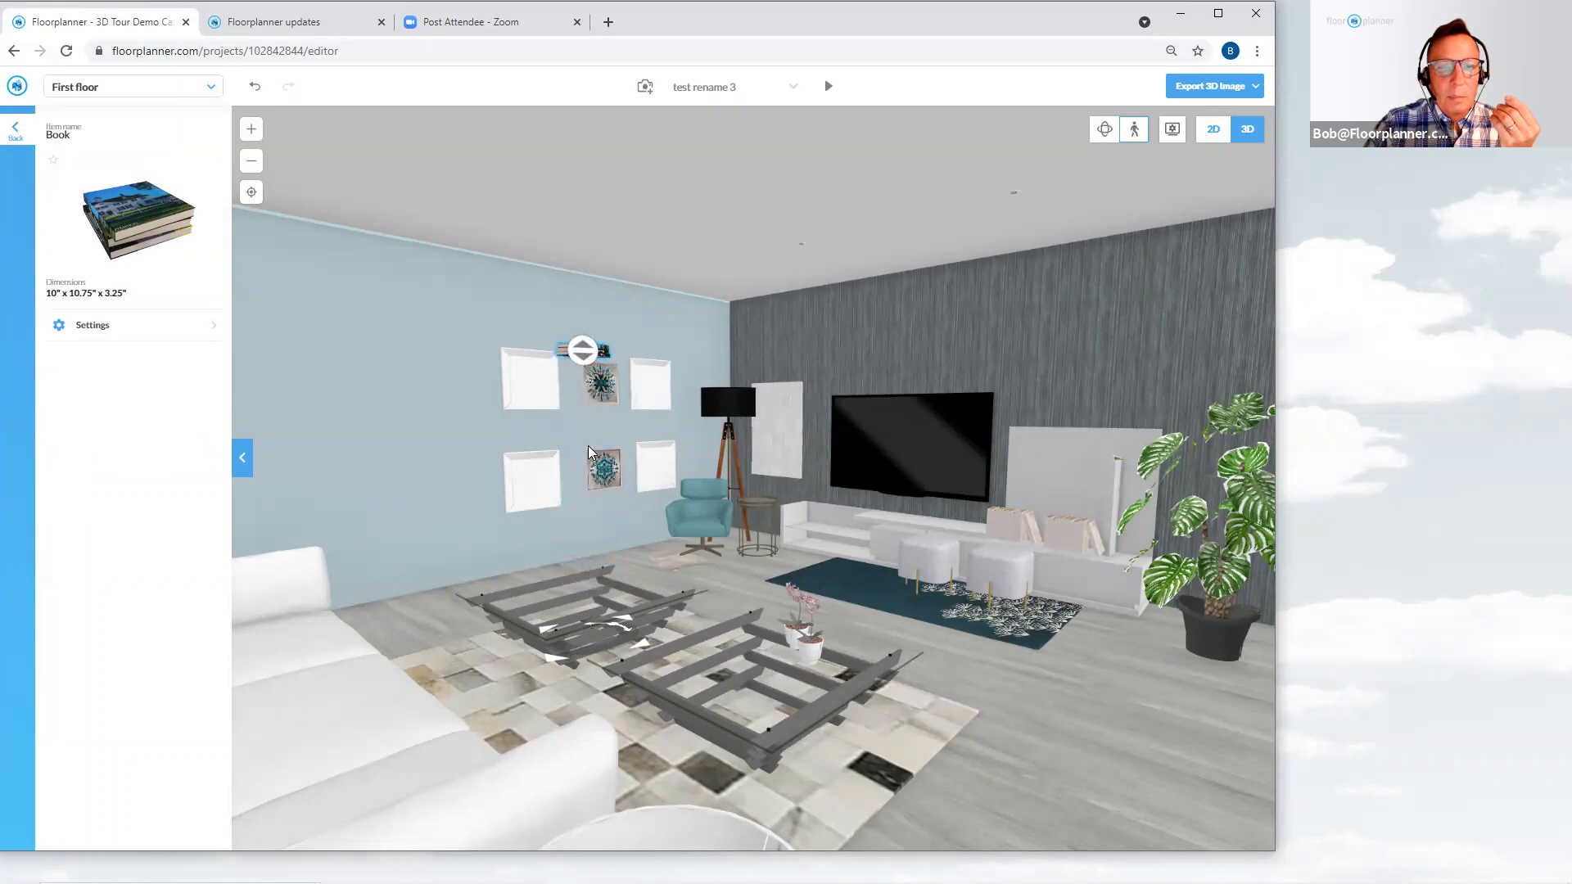
pyautogui.click(748, 566)
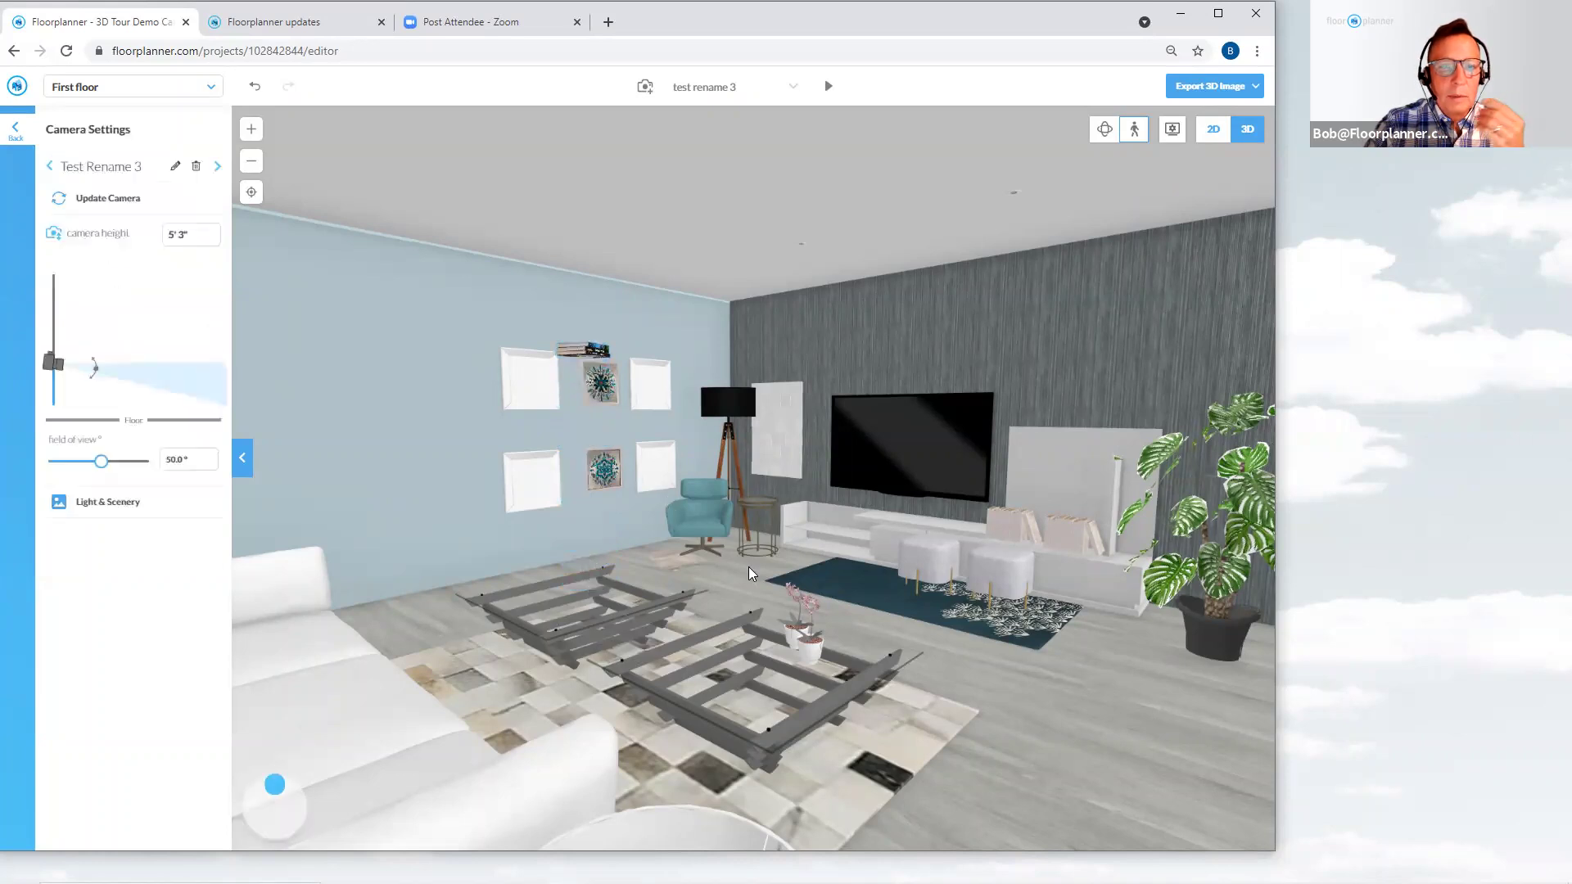
pyautogui.click(596, 351)
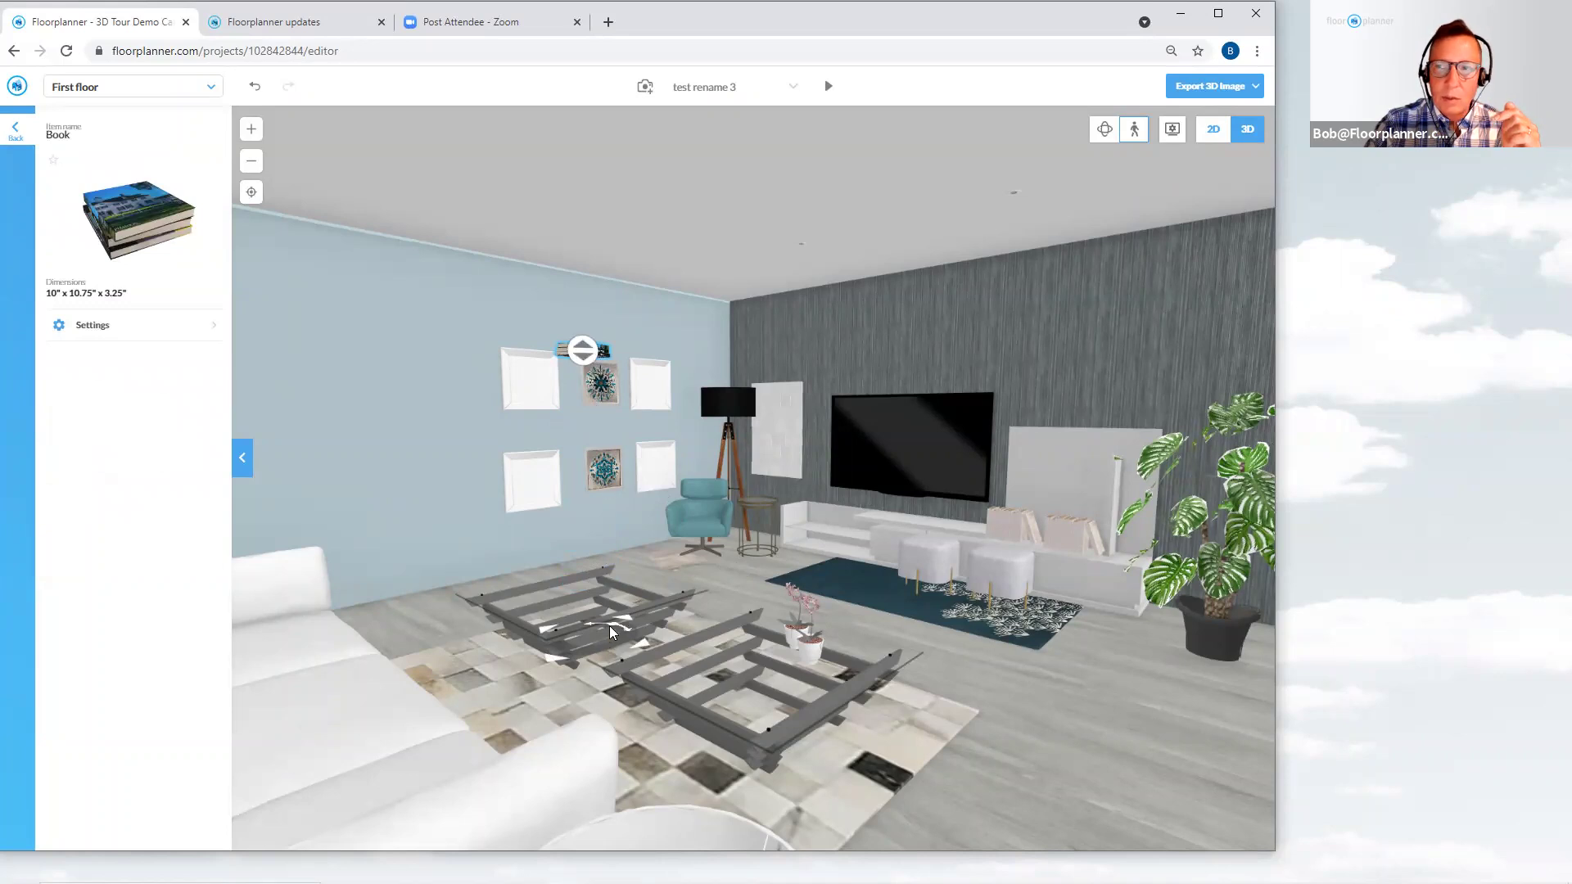
pyautogui.click(93, 325)
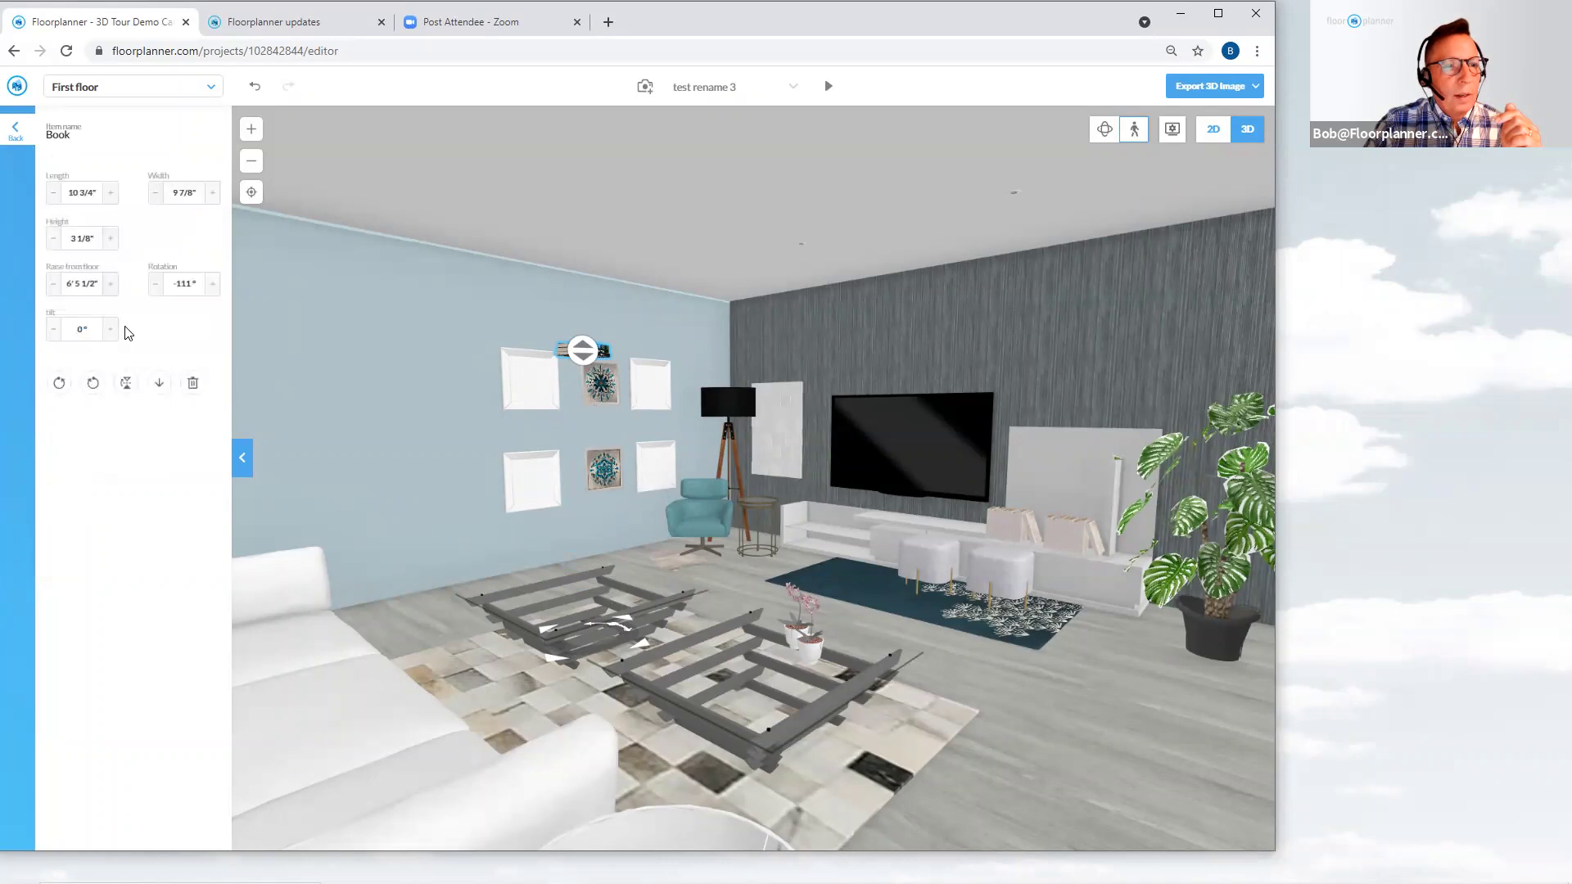
pyautogui.click(158, 385)
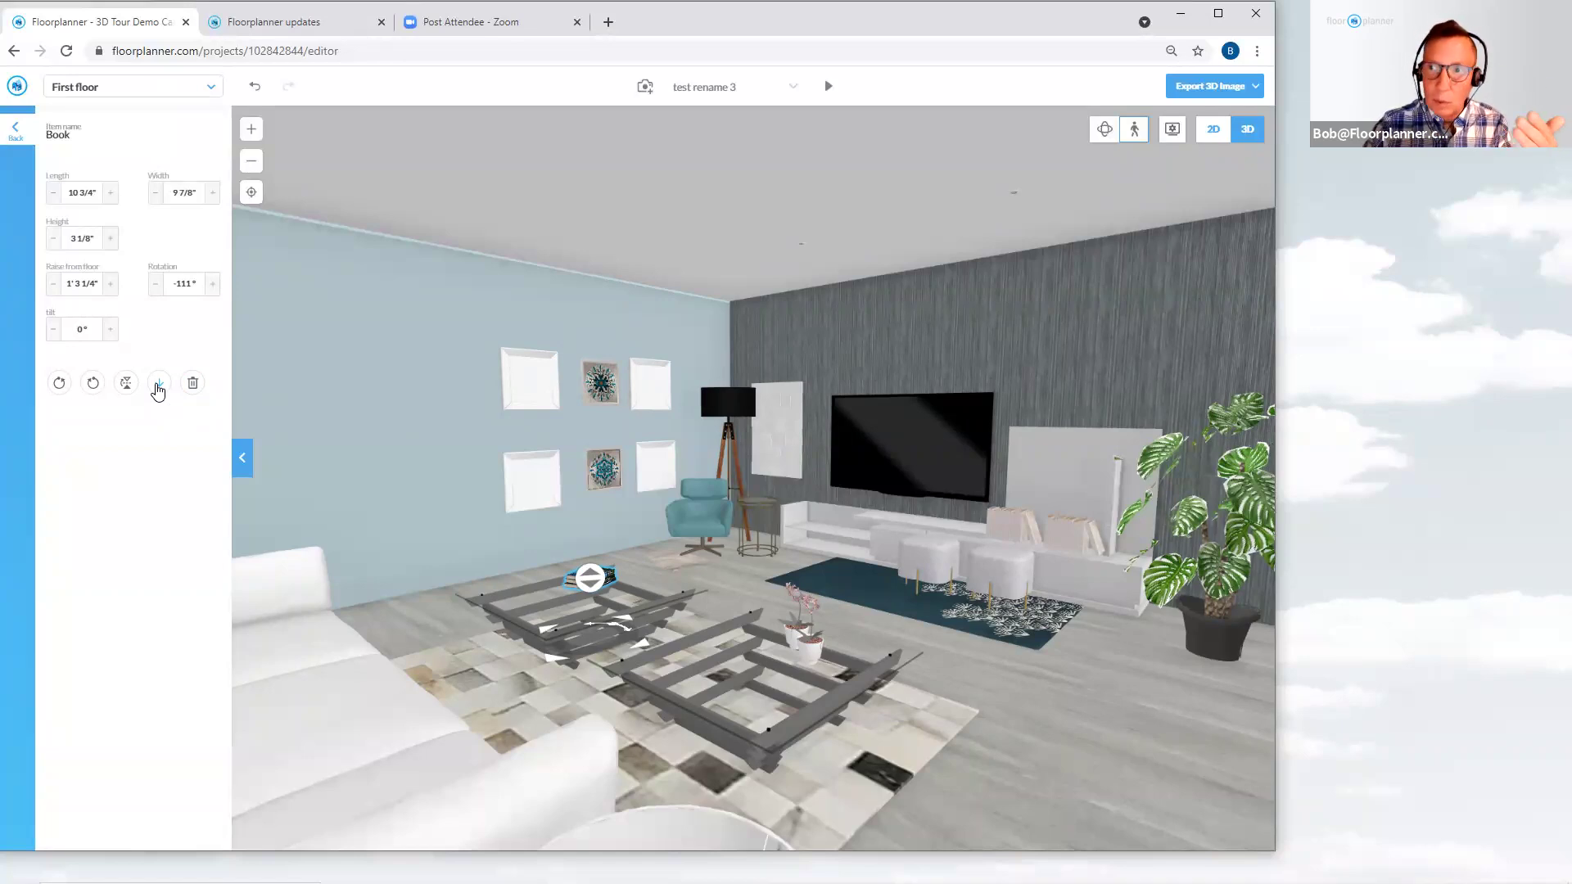
pyautogui.click(1006, 677)
# Lift the orchid plant off the coffee table to about 5'5" above the floor
pyautogui.click(812, 645)
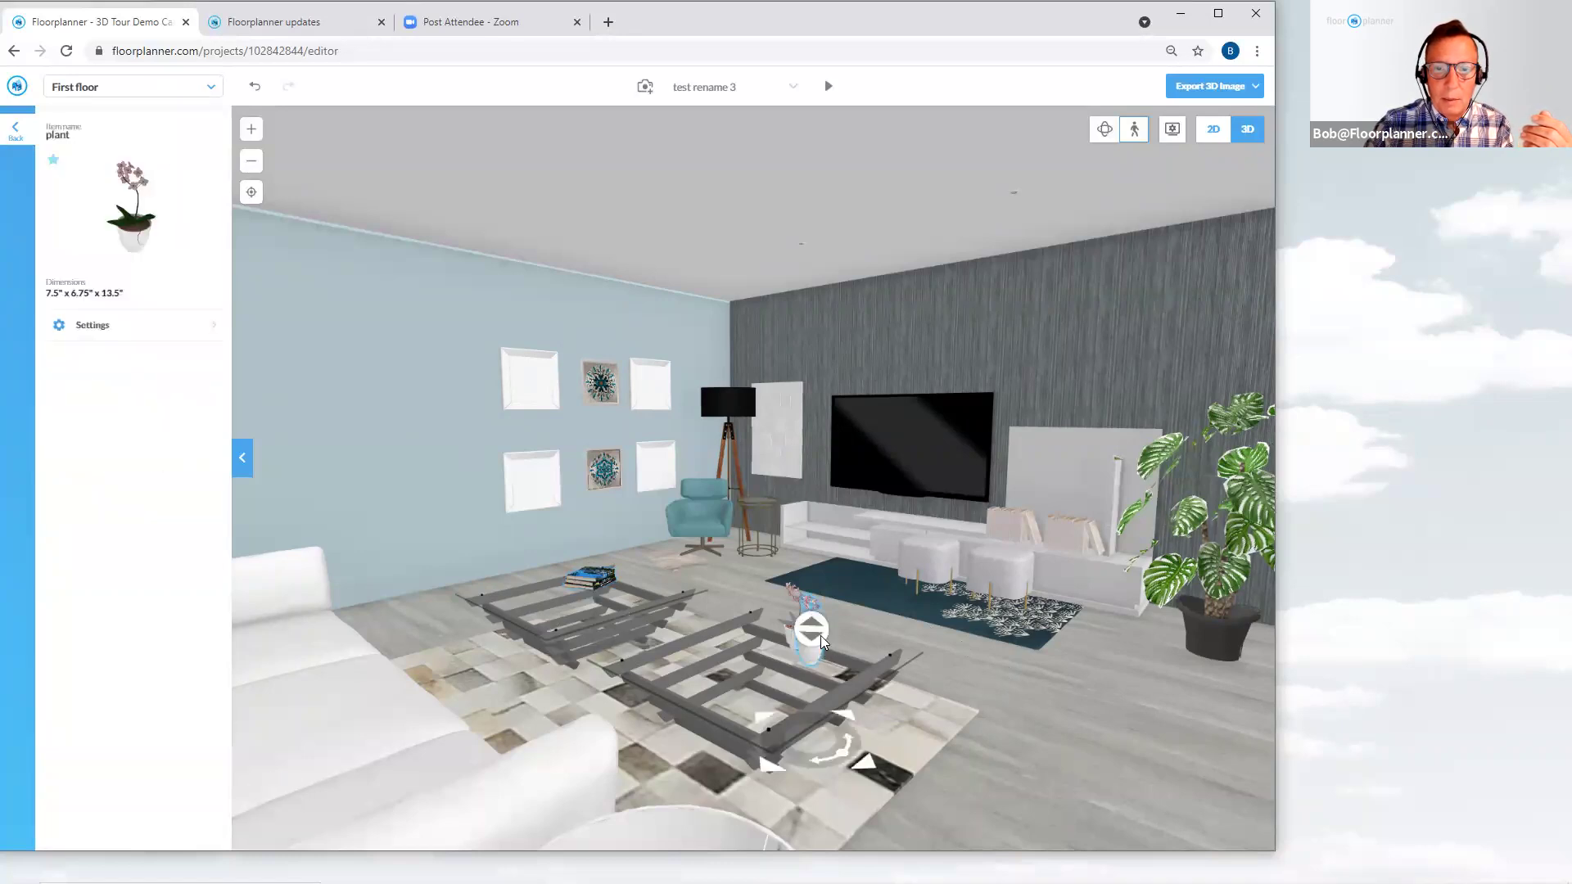
pyautogui.moveTo(866, 766); pyautogui.dragTo(815, 359)
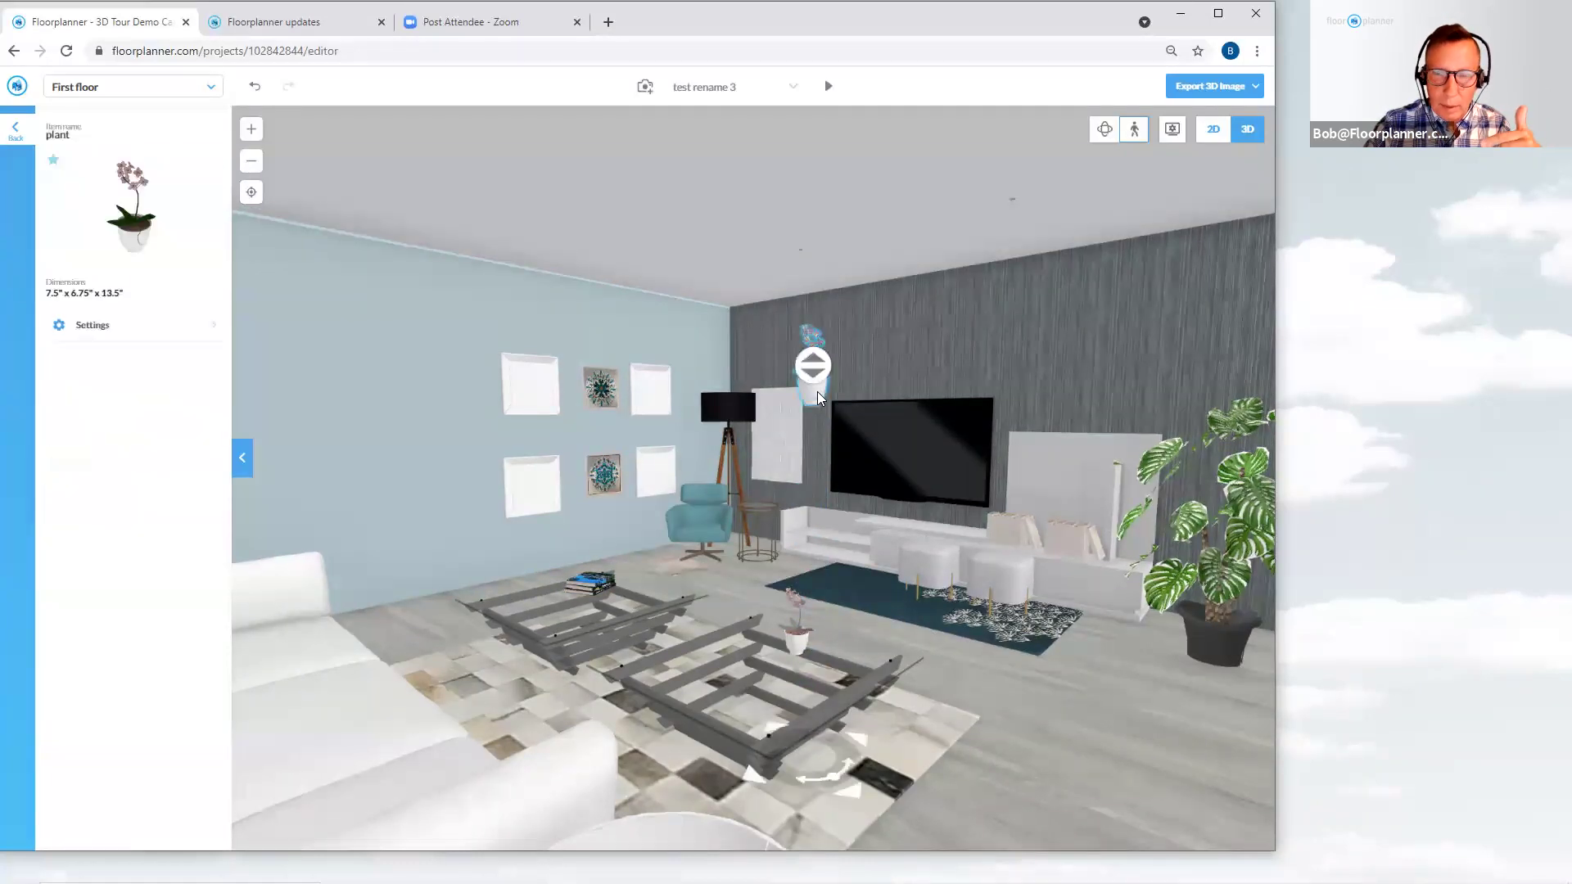
# Drop the raised plant back onto the coffee table and try a 90° rotation before returning to 18°
pyautogui.click(110, 327)
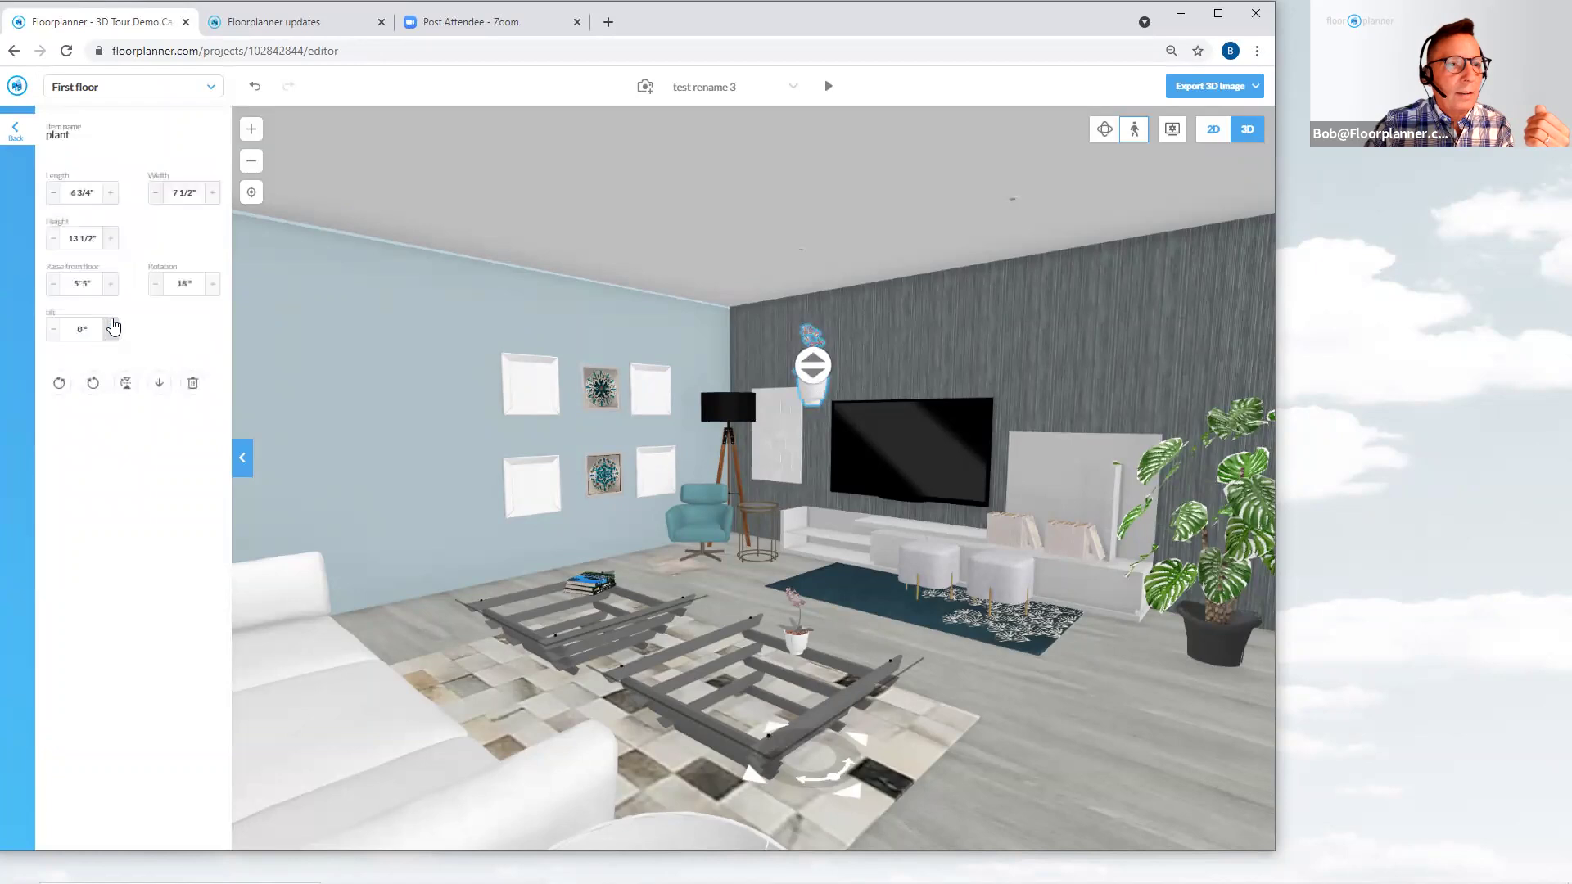
pyautogui.click(160, 385)
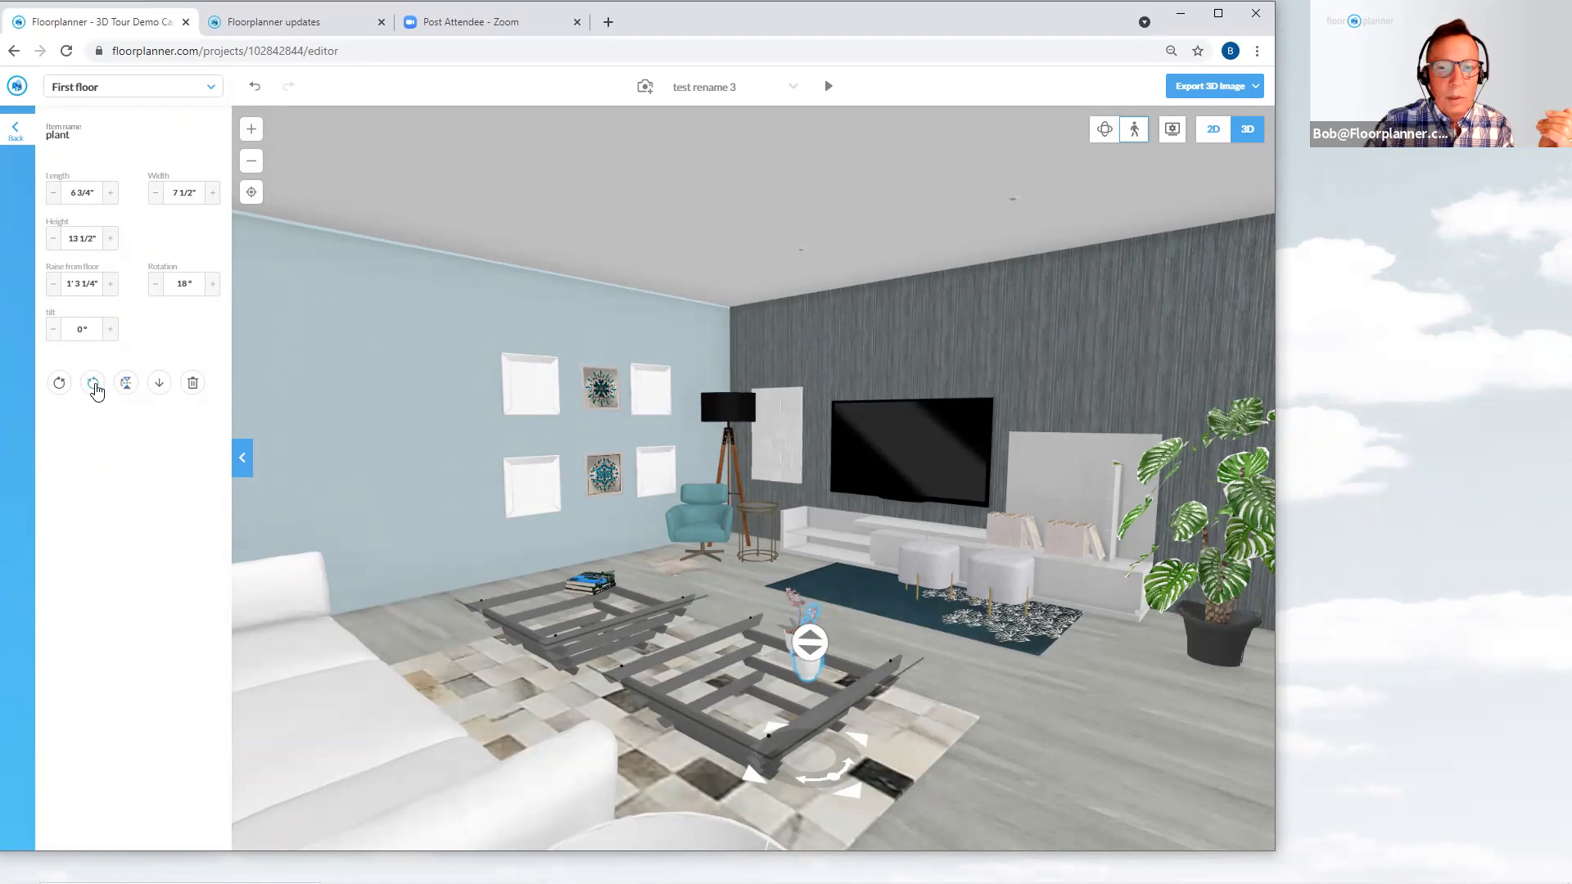
pyautogui.click(94, 383)
pyautogui.click(59, 385)
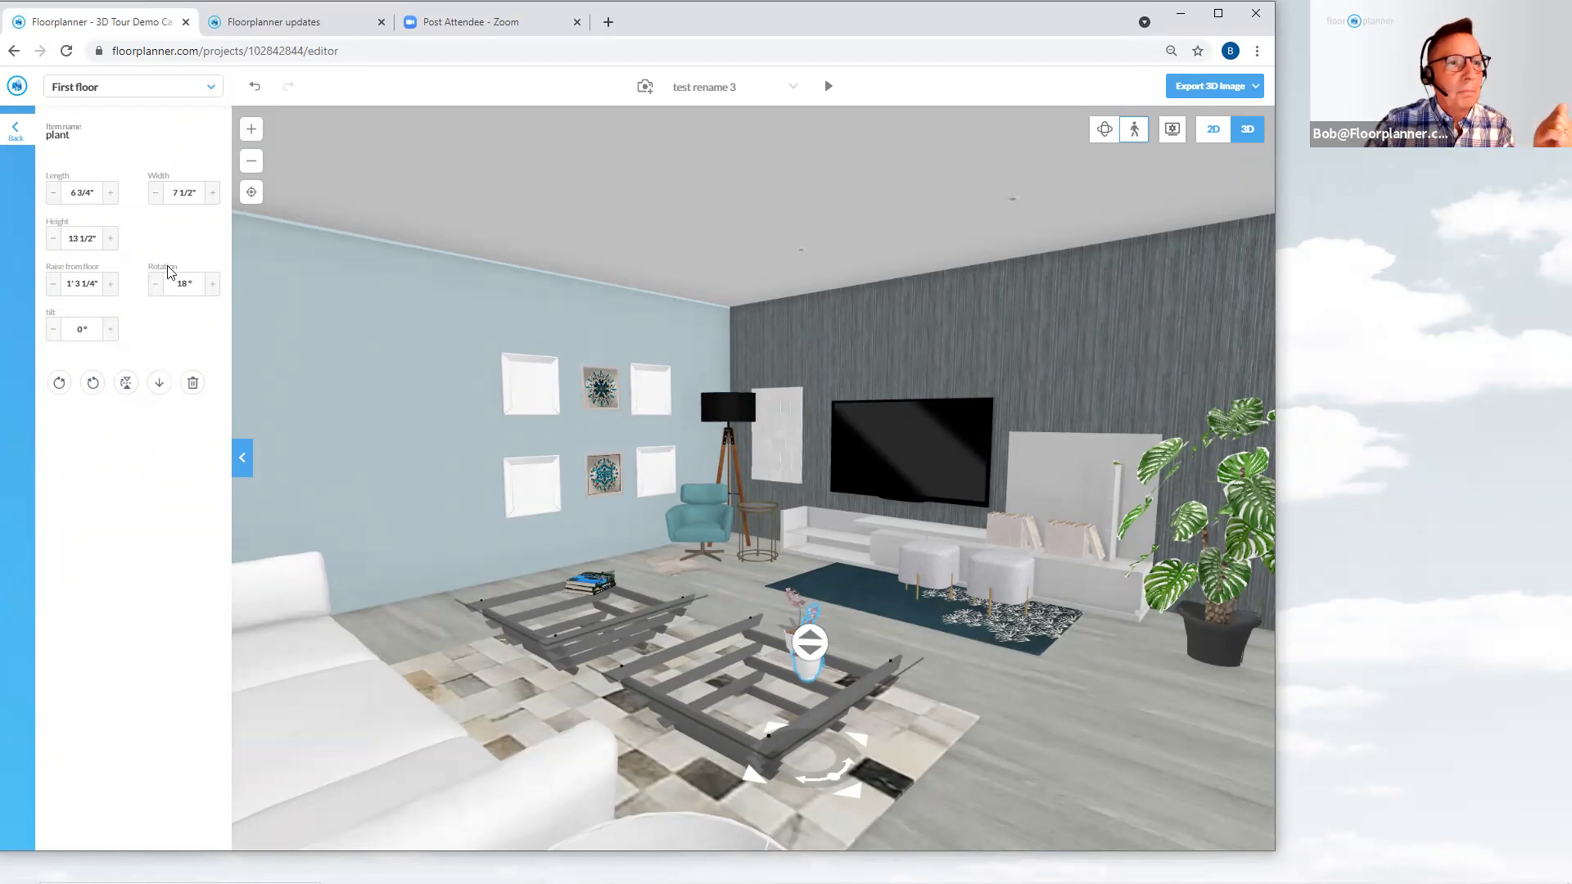
# Nudge the plant's height up toward 19 inches and increase its length with the spinners
pyautogui.click(111, 240)
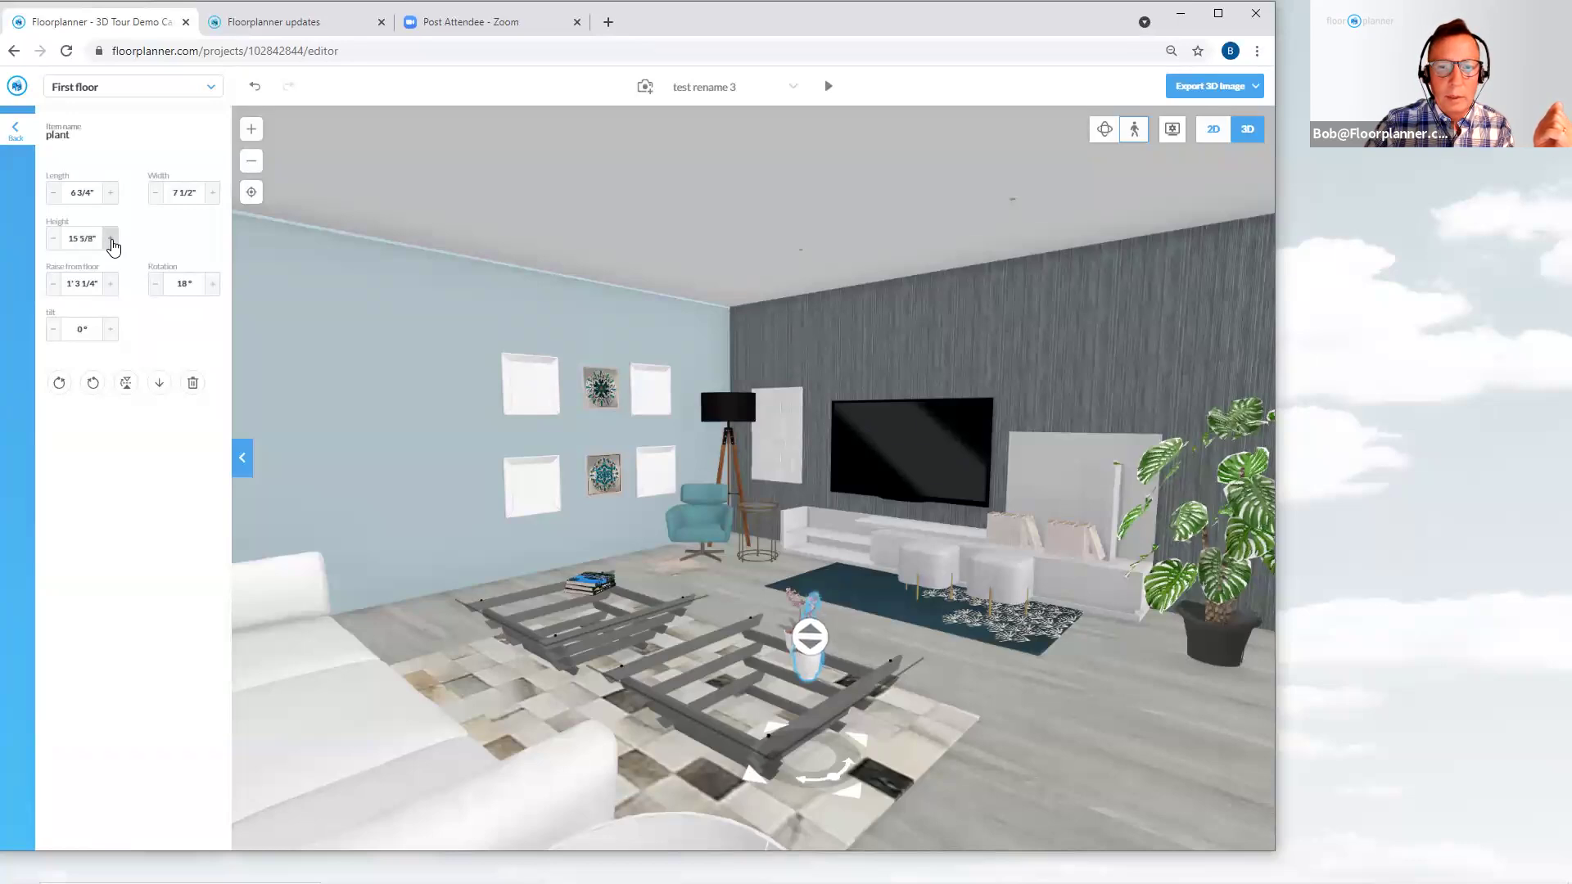
pyautogui.click(111, 240)
pyautogui.click(112, 240)
pyautogui.click(113, 240)
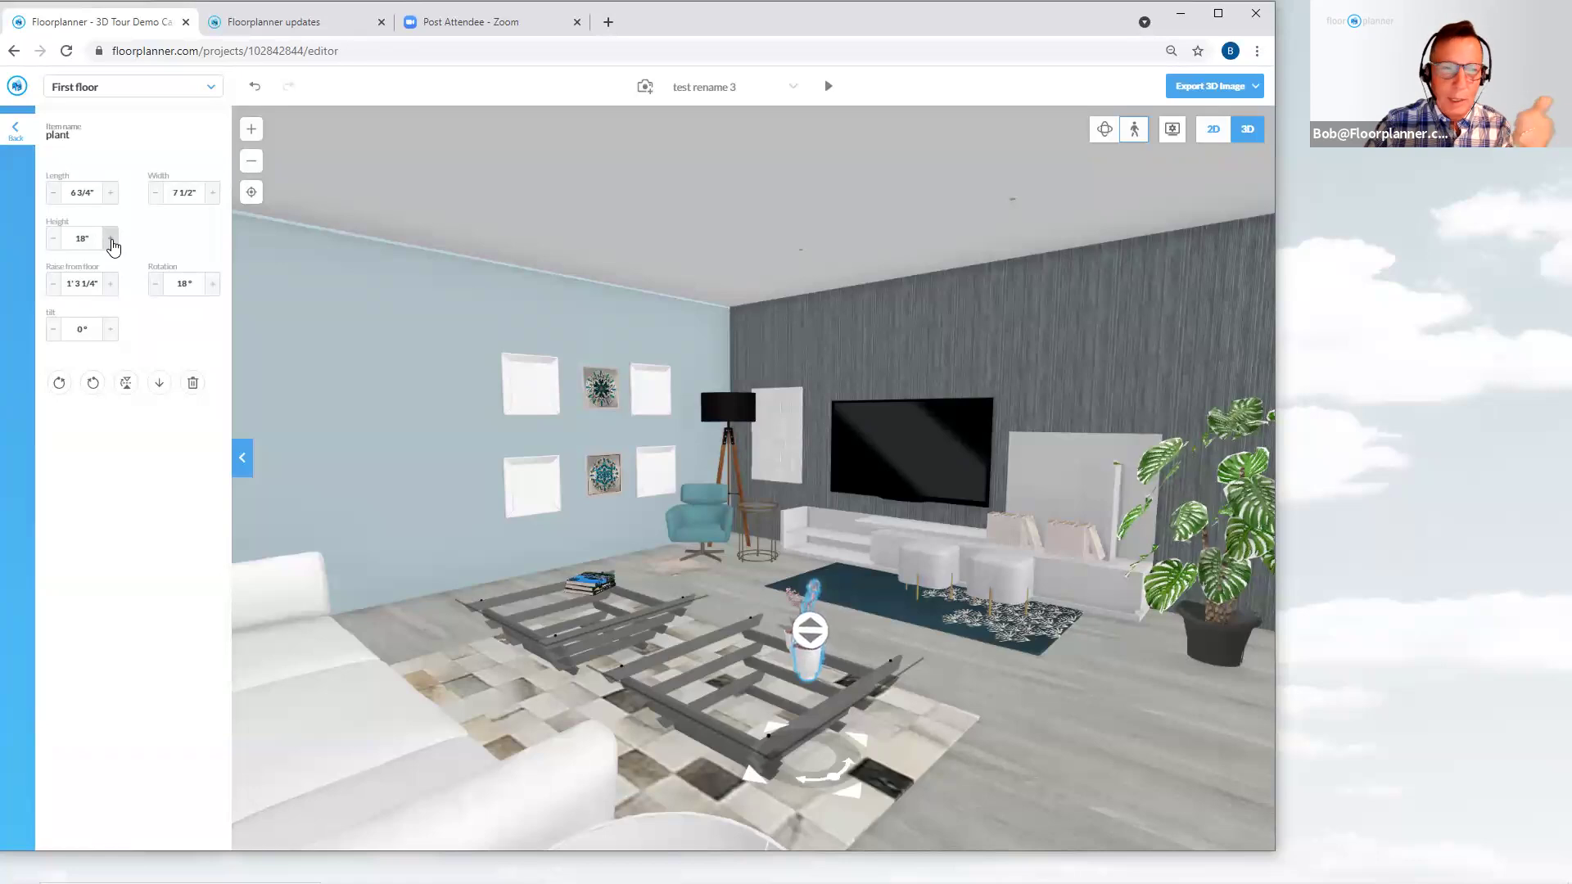
pyautogui.click(112, 240)
pyautogui.click(110, 194)
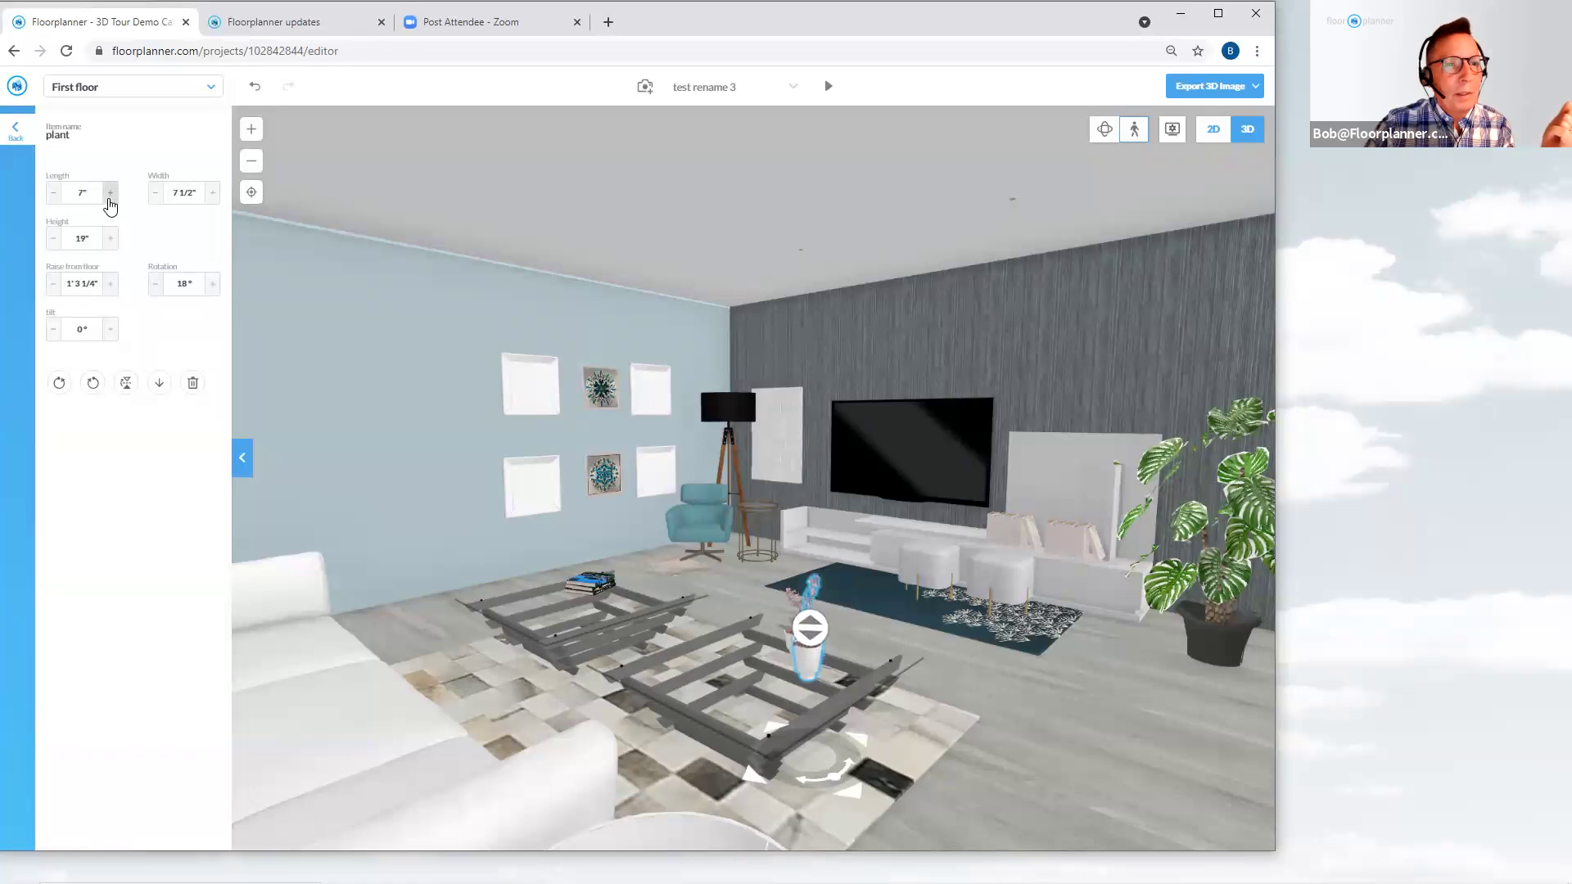
pyautogui.click(111, 194)
pyautogui.click(110, 194)
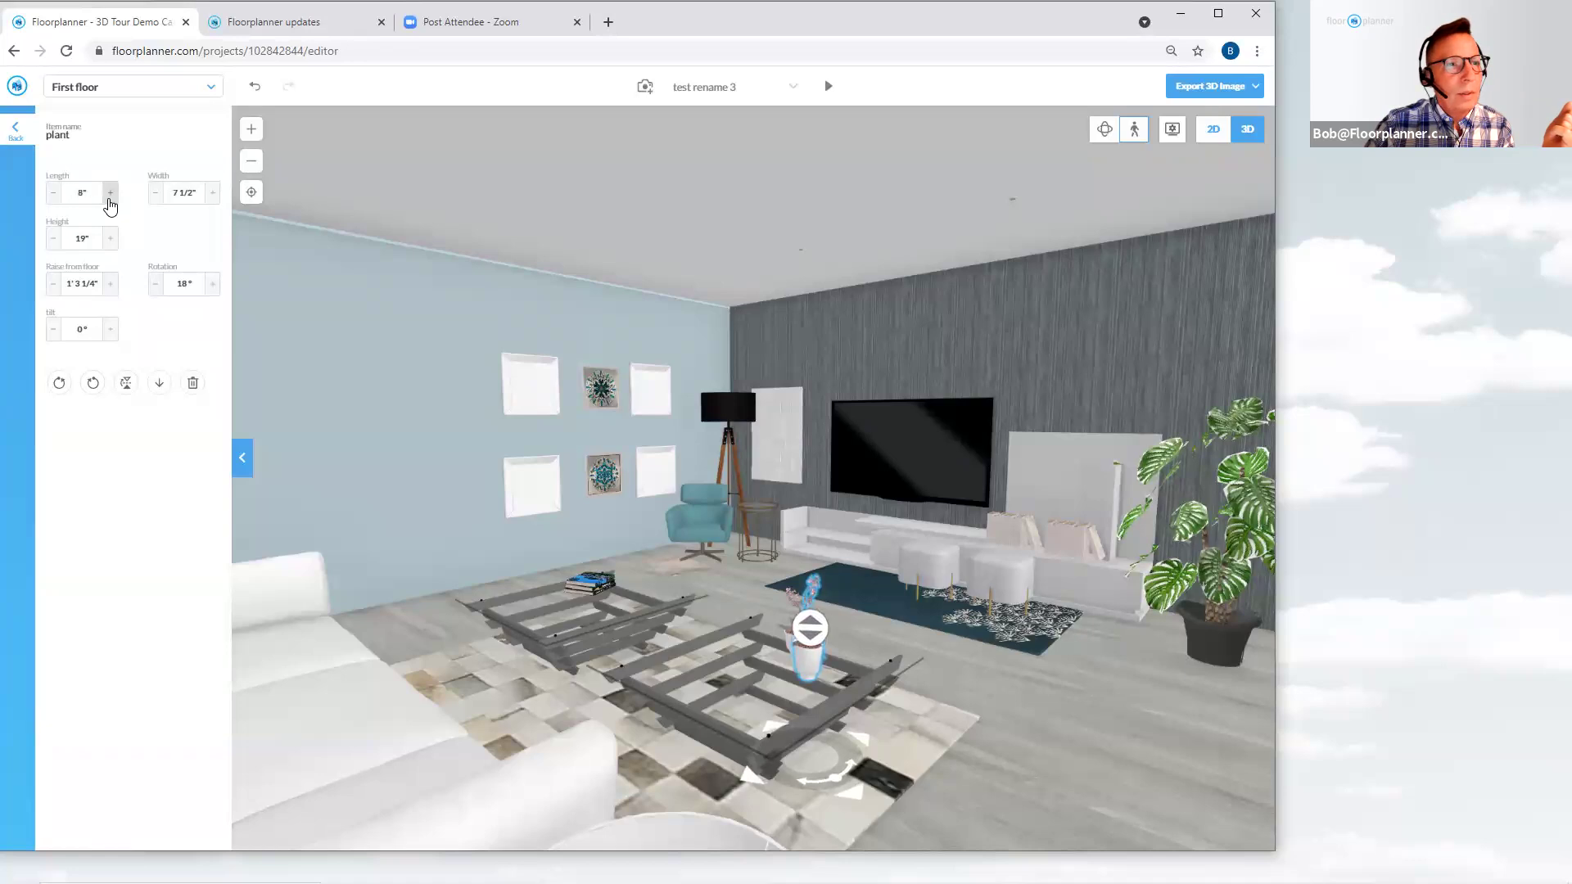
pyautogui.click(110, 193)
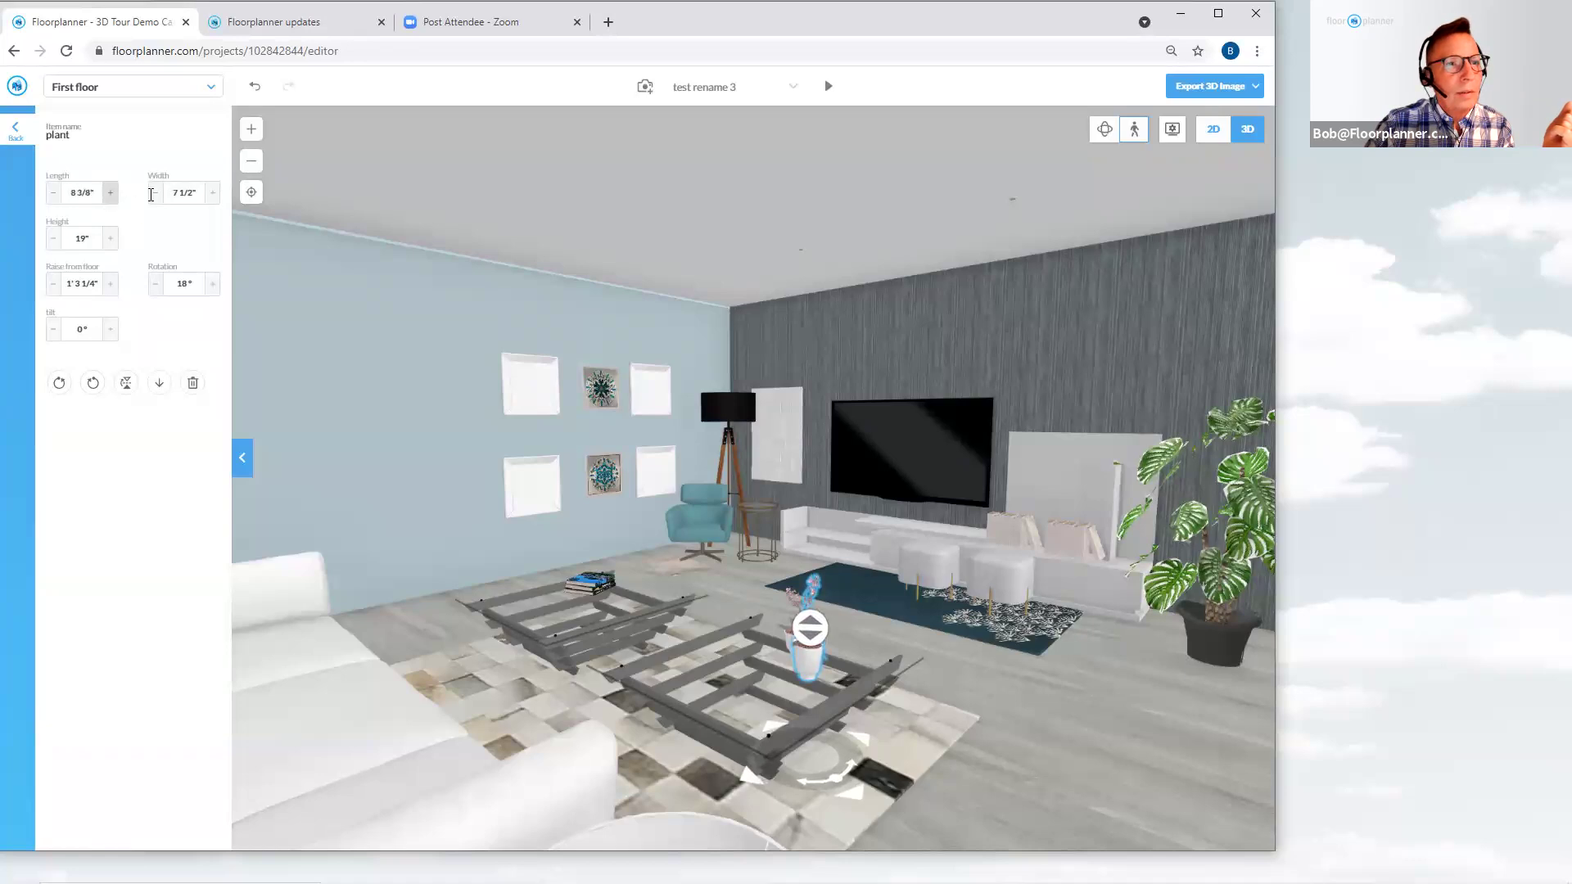
# Widen the plant step by step with the width spinner
pyautogui.click(212, 194)
pyautogui.click(212, 194)
pyautogui.click(212, 194)
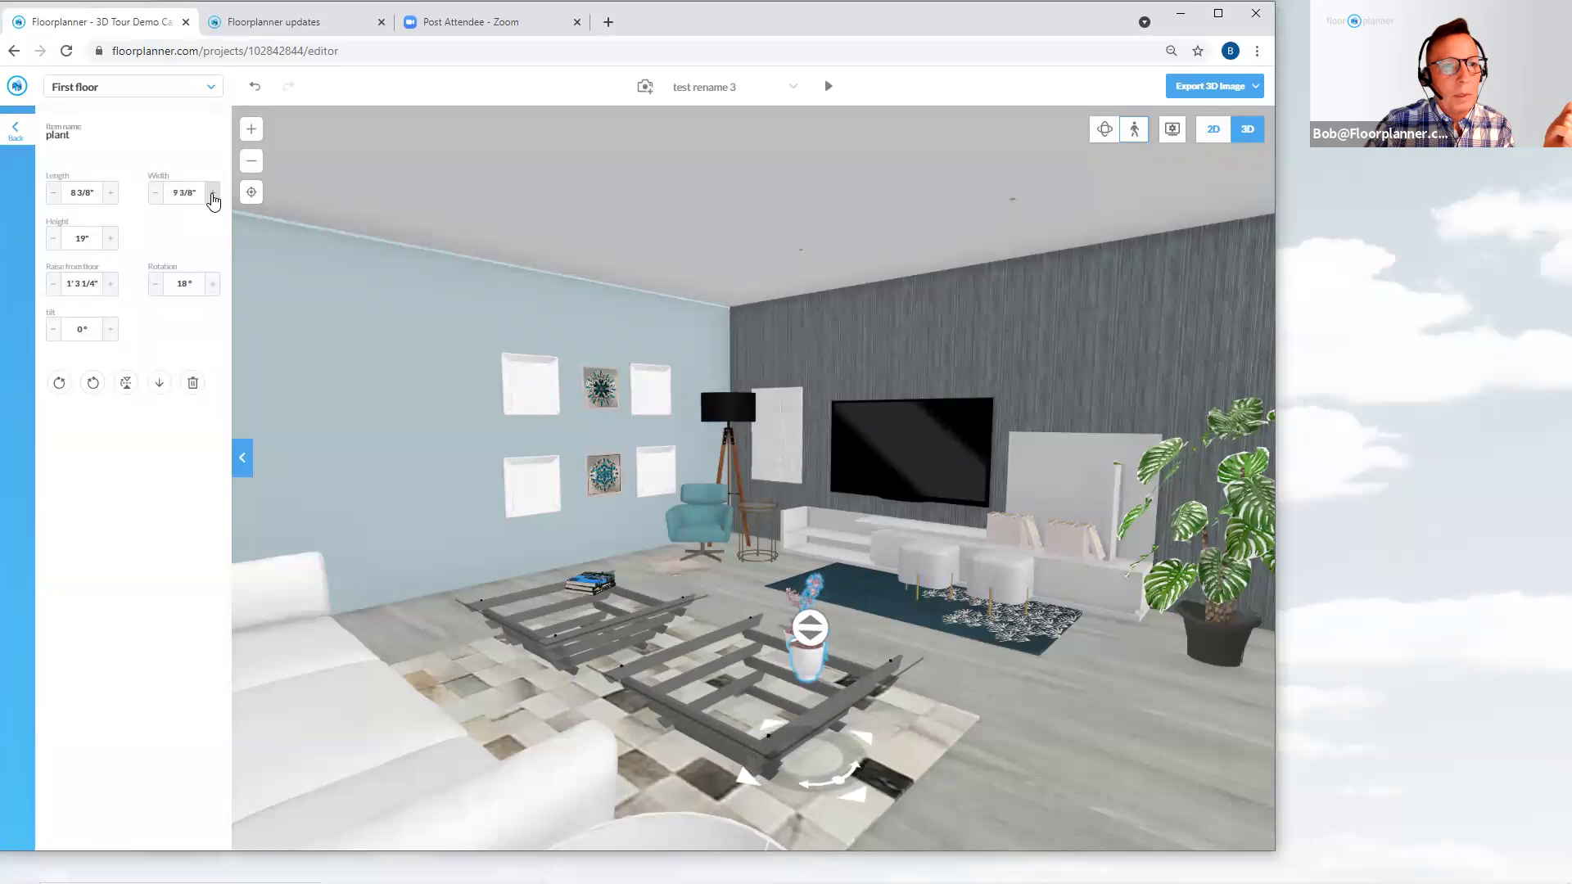
pyautogui.click(212, 195)
pyautogui.click(212, 194)
pyautogui.click(212, 194)
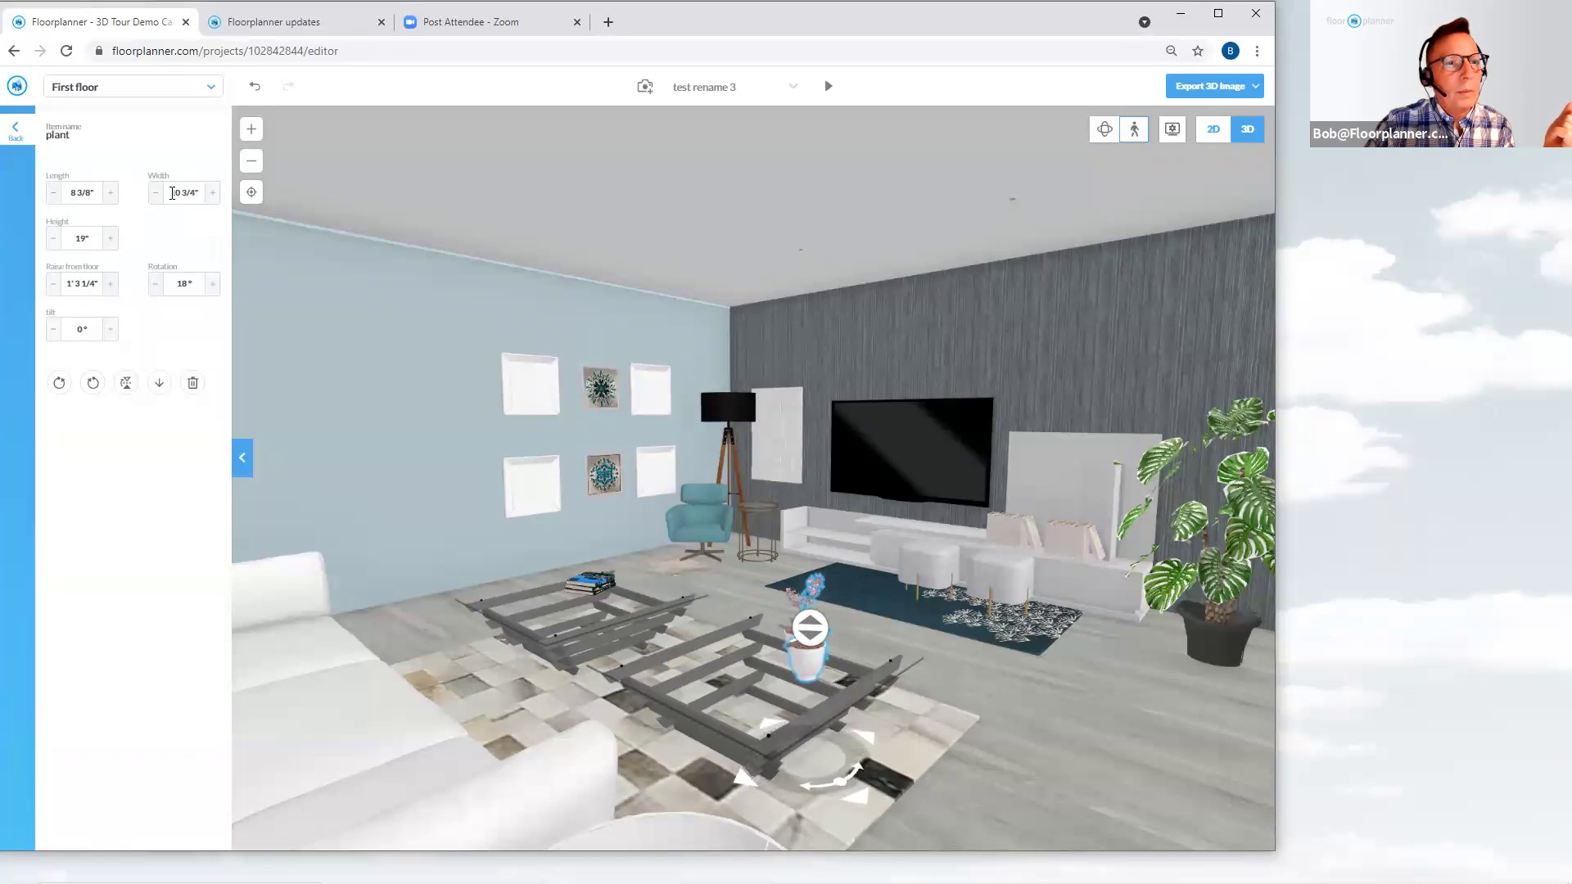
# Set the plant's width and length to 18 inches each
pyautogui.doubleClick(195, 194)
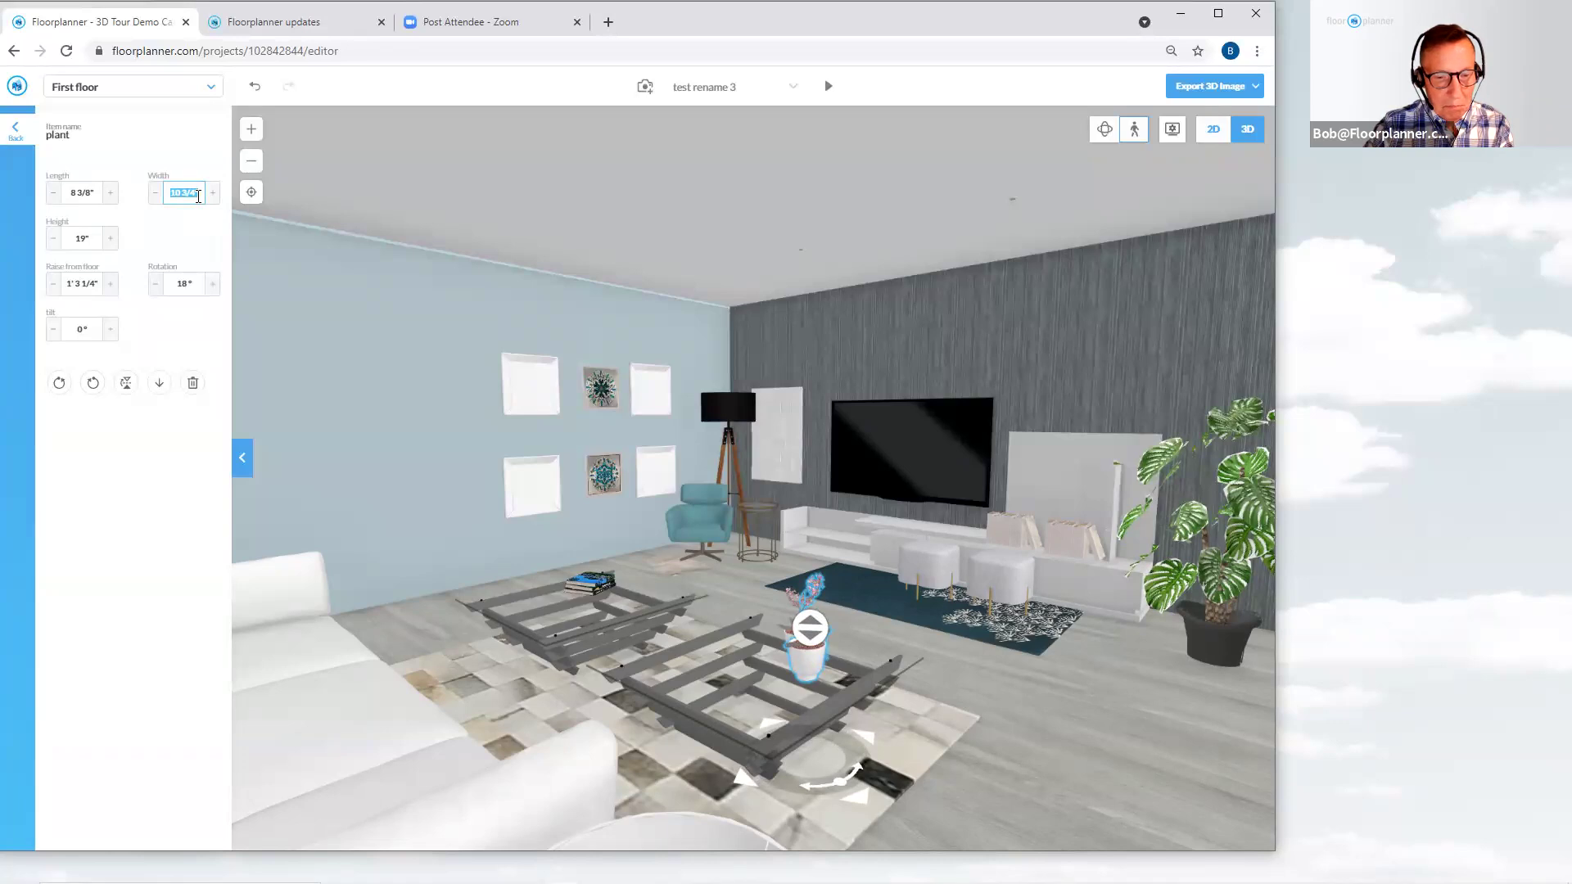
pyautogui.write('18')
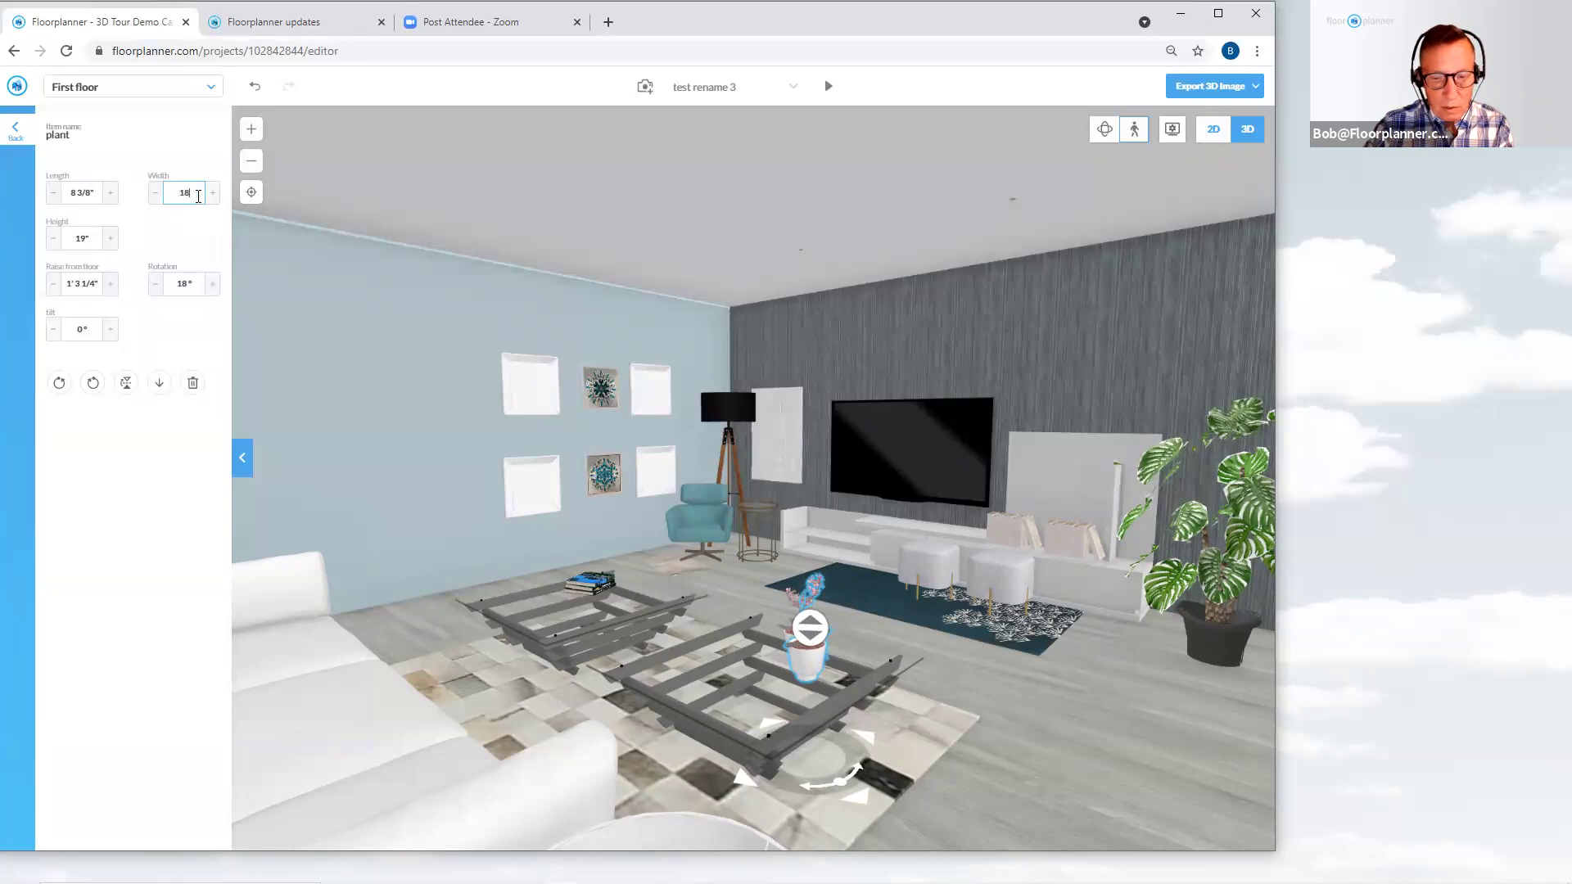
pyautogui.press('Return')
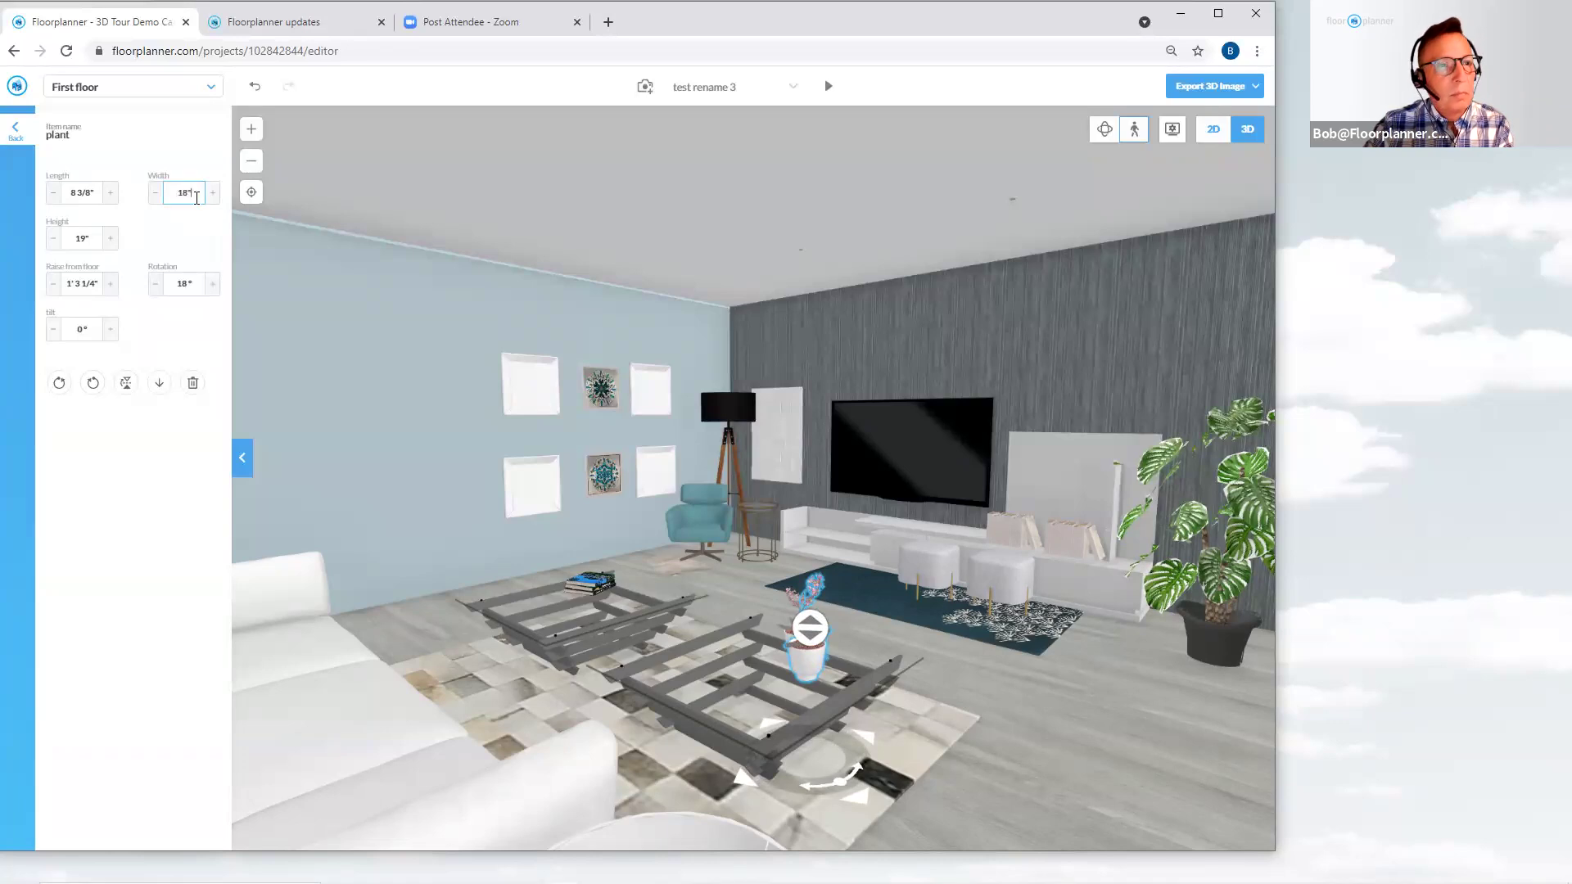
pyautogui.click(75, 194)
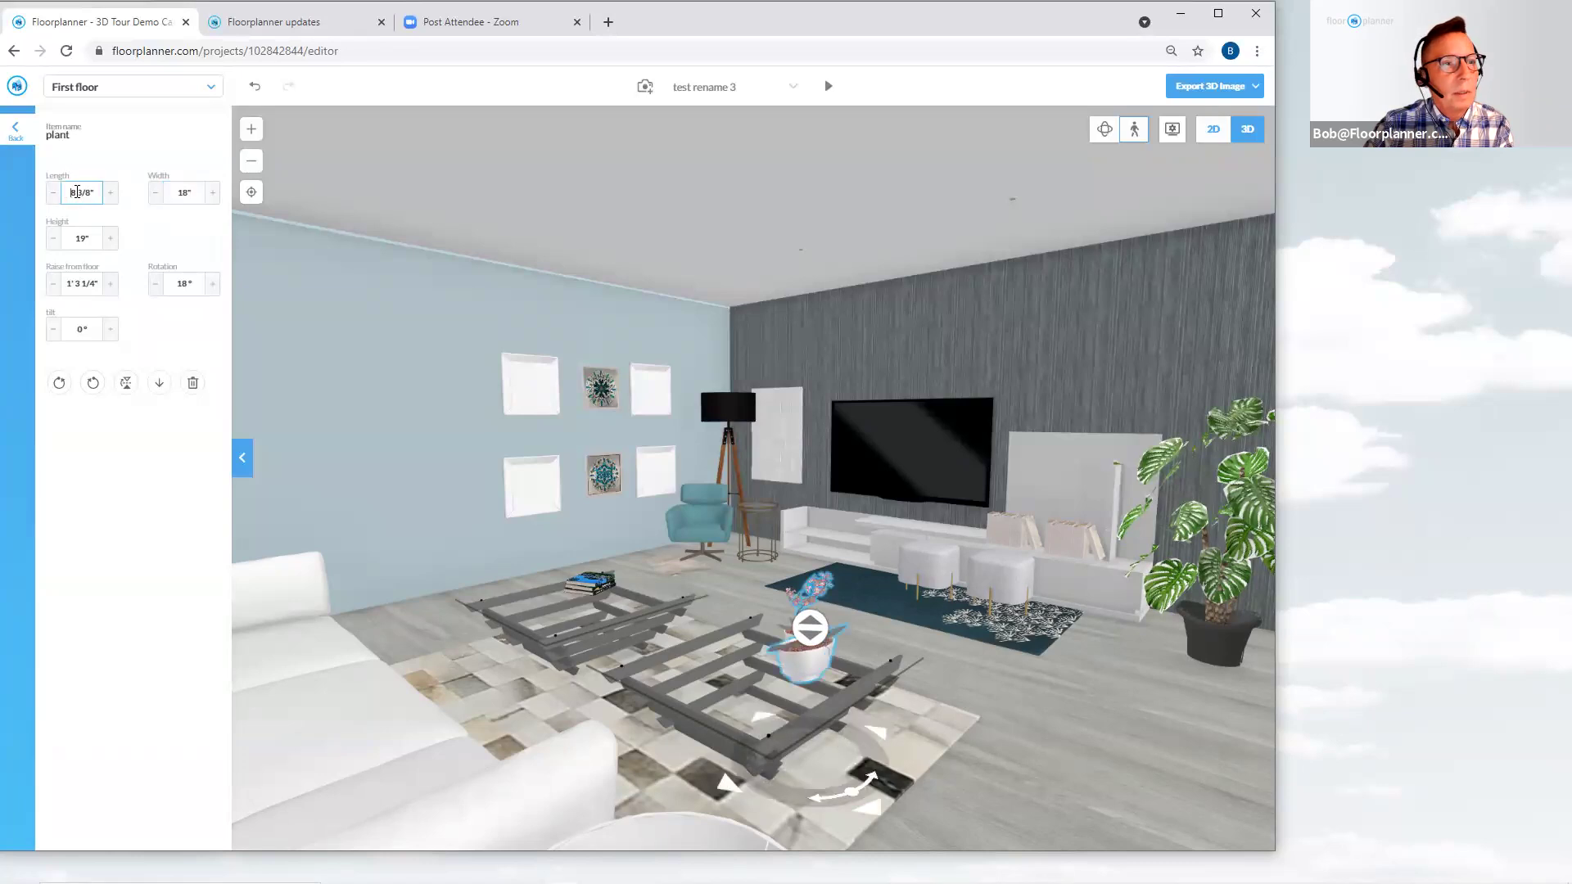
pyautogui.moveTo(75, 192); pyautogui.dragTo(102, 194)
pyautogui.write('18')
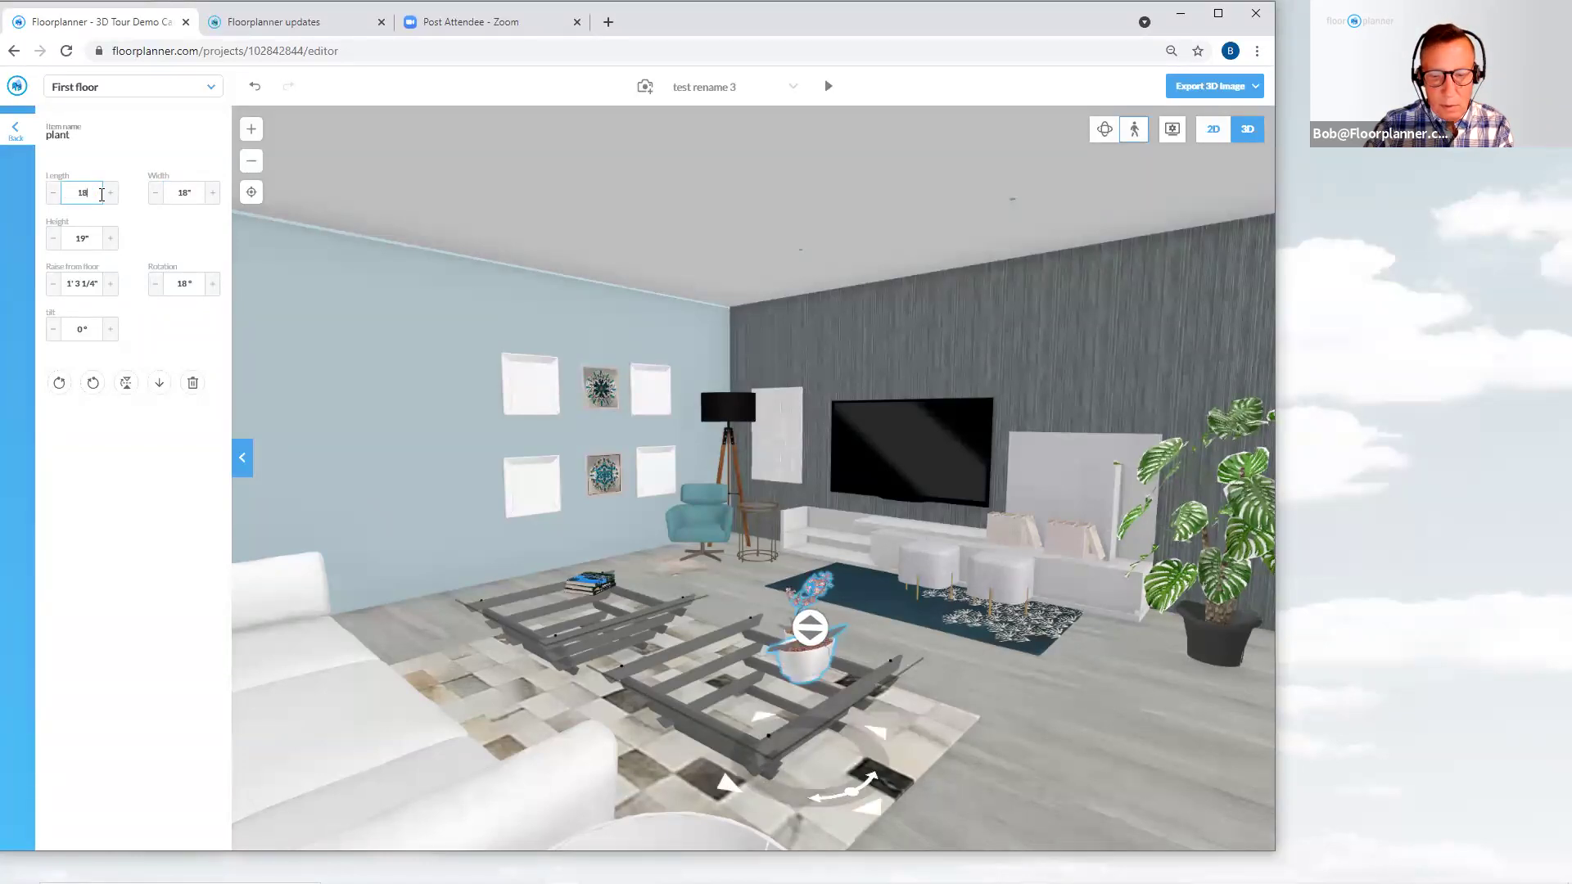
pyautogui.press('Return')
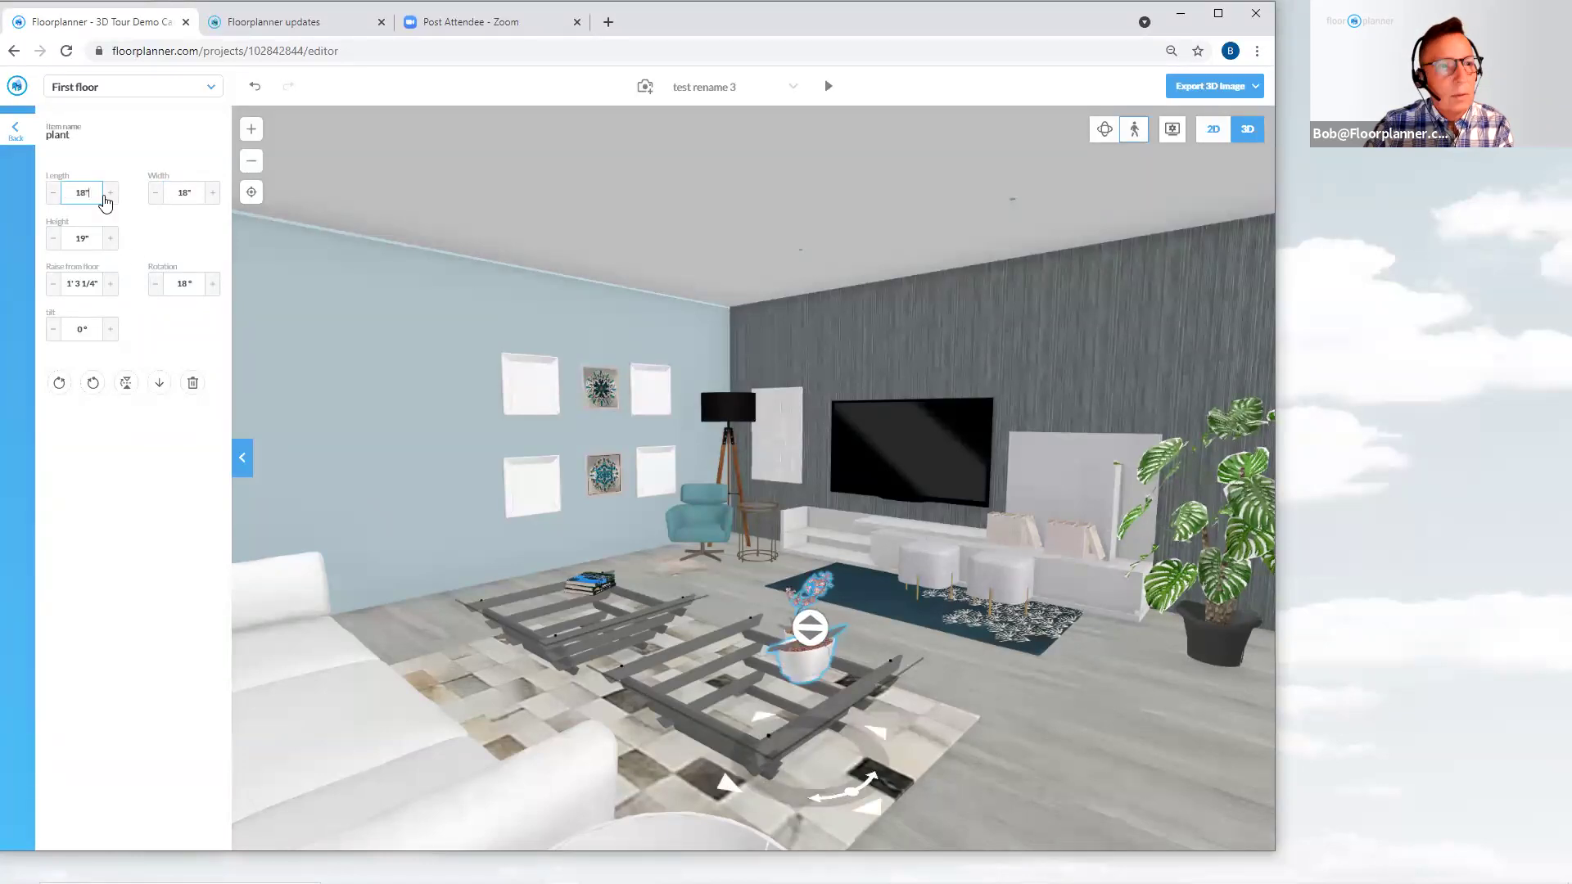
# Set the plant's height to 20 inches and deselect it
pyautogui.click(112, 244)
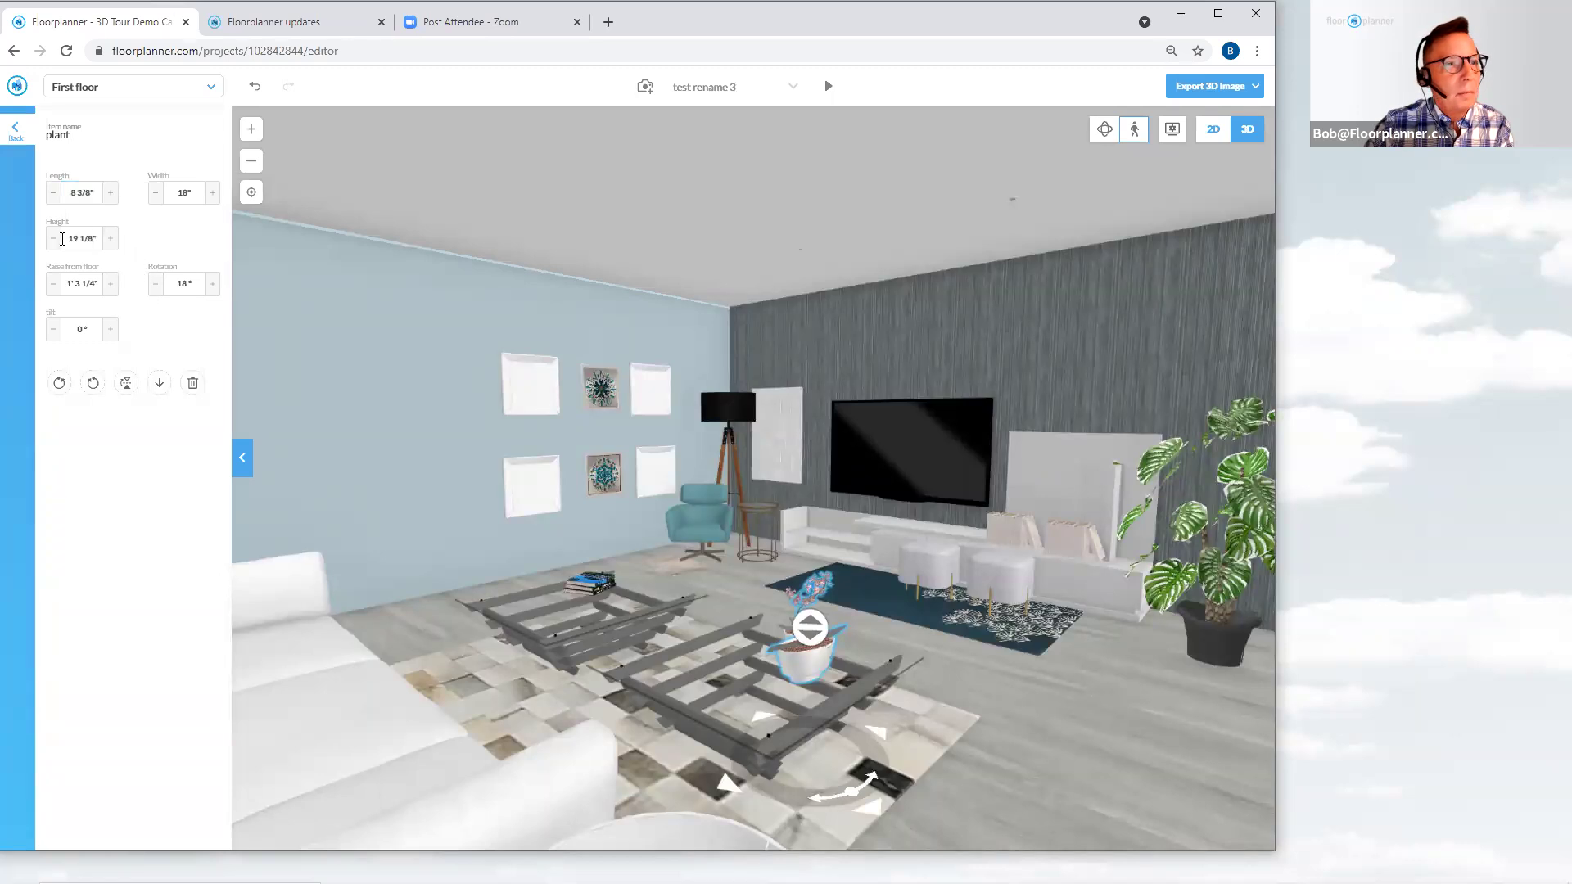
pyautogui.moveTo(68, 238); pyautogui.dragTo(95, 239)
pyautogui.write('2')
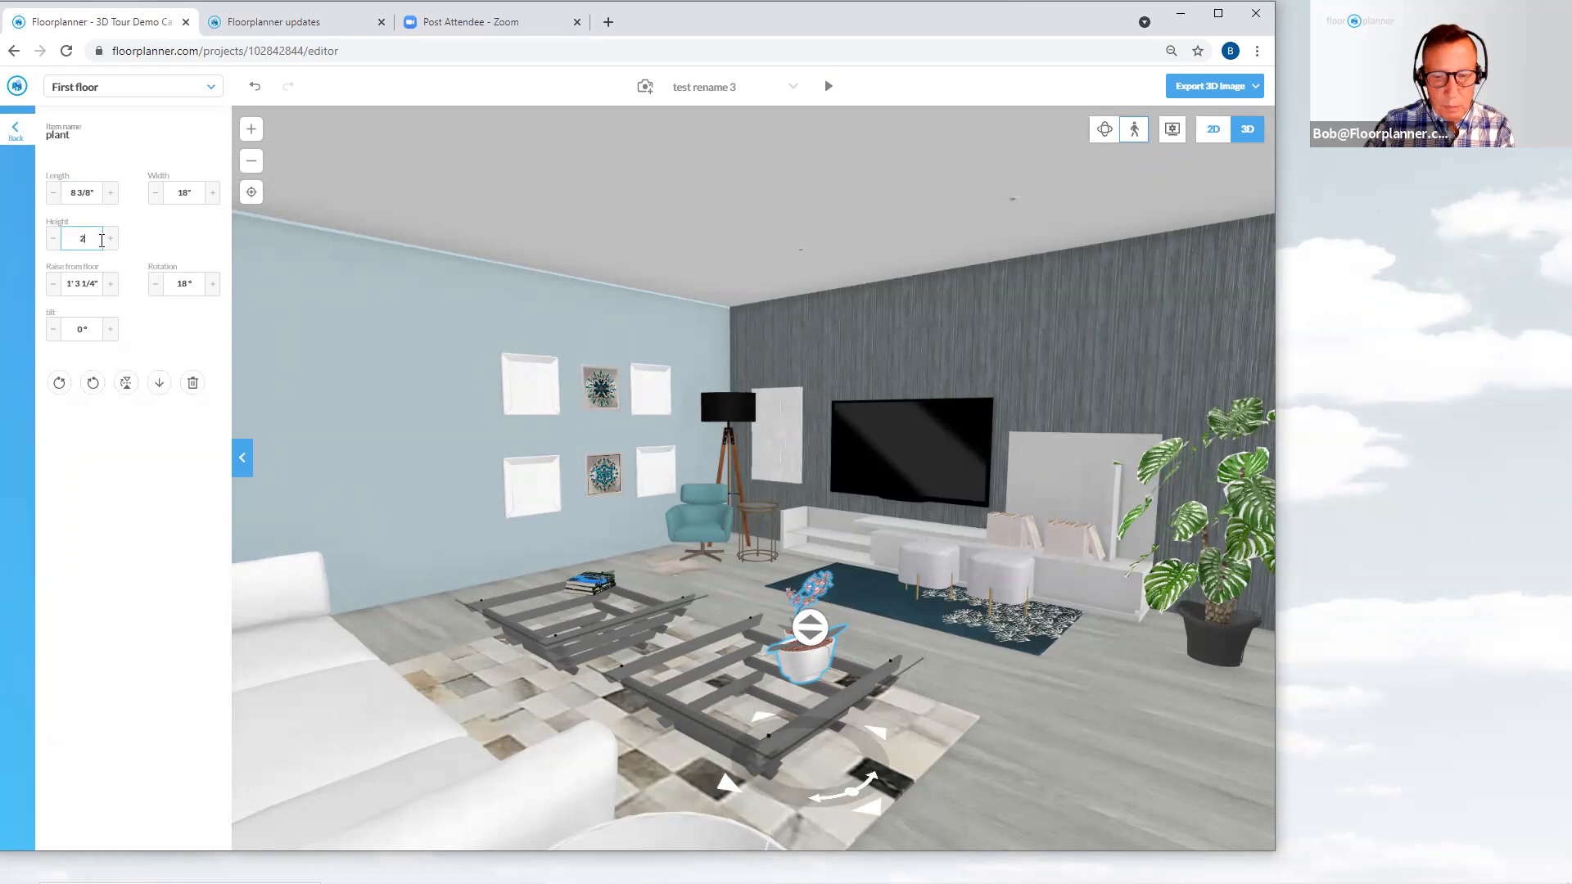
pyautogui.write('0')
pyautogui.press('Return')
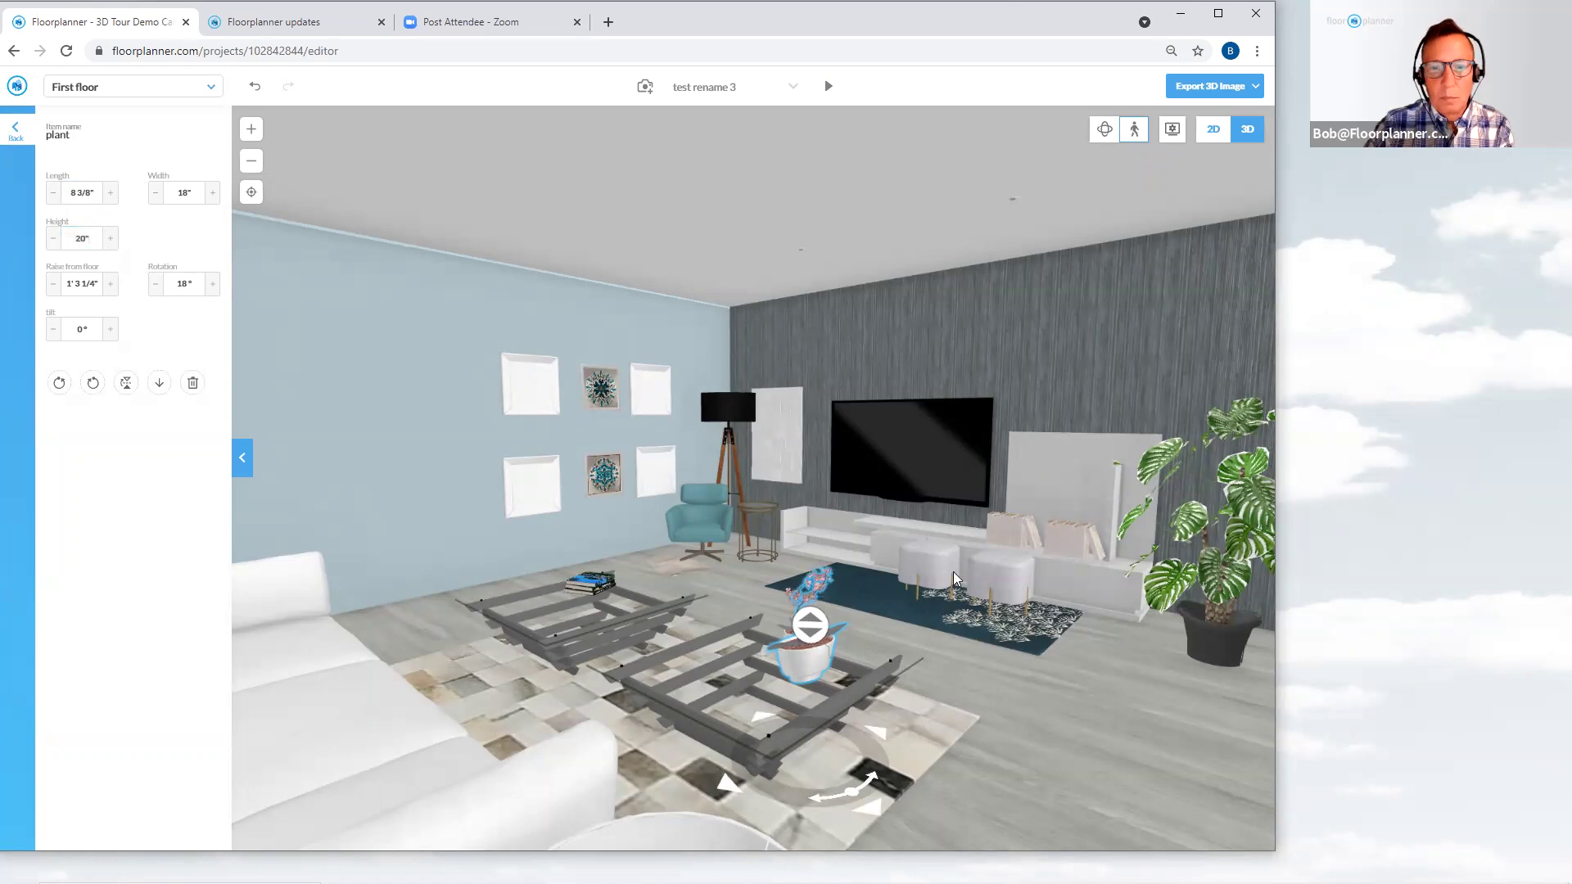
pyautogui.click(1043, 704)
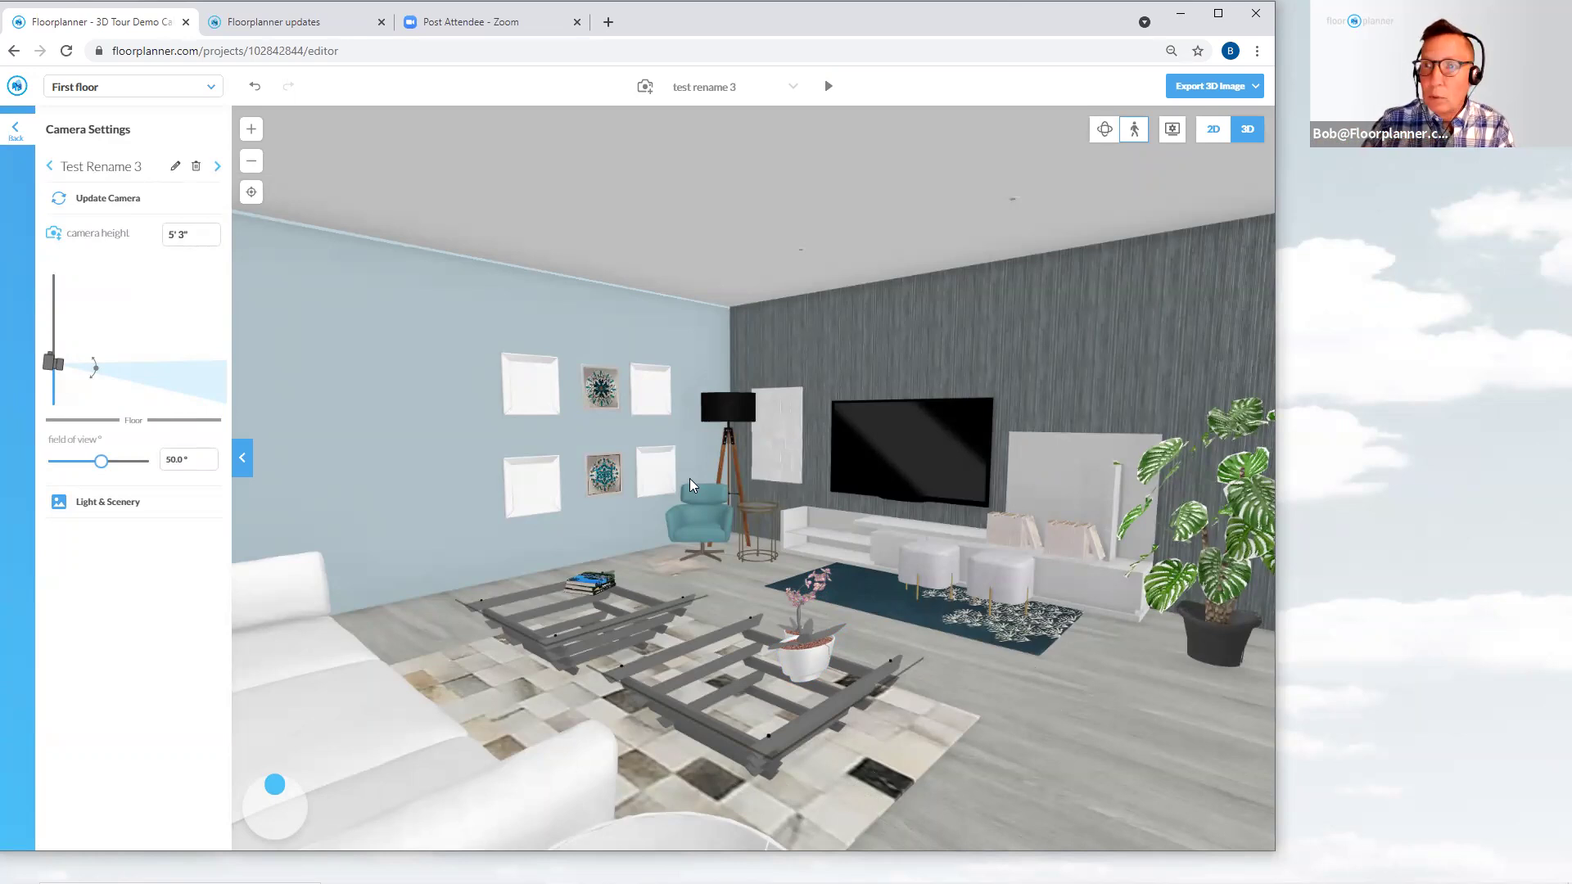
# Slide the square mirror slightly left, adjust its wall height, and check its size fields
pyautogui.click(534, 400)
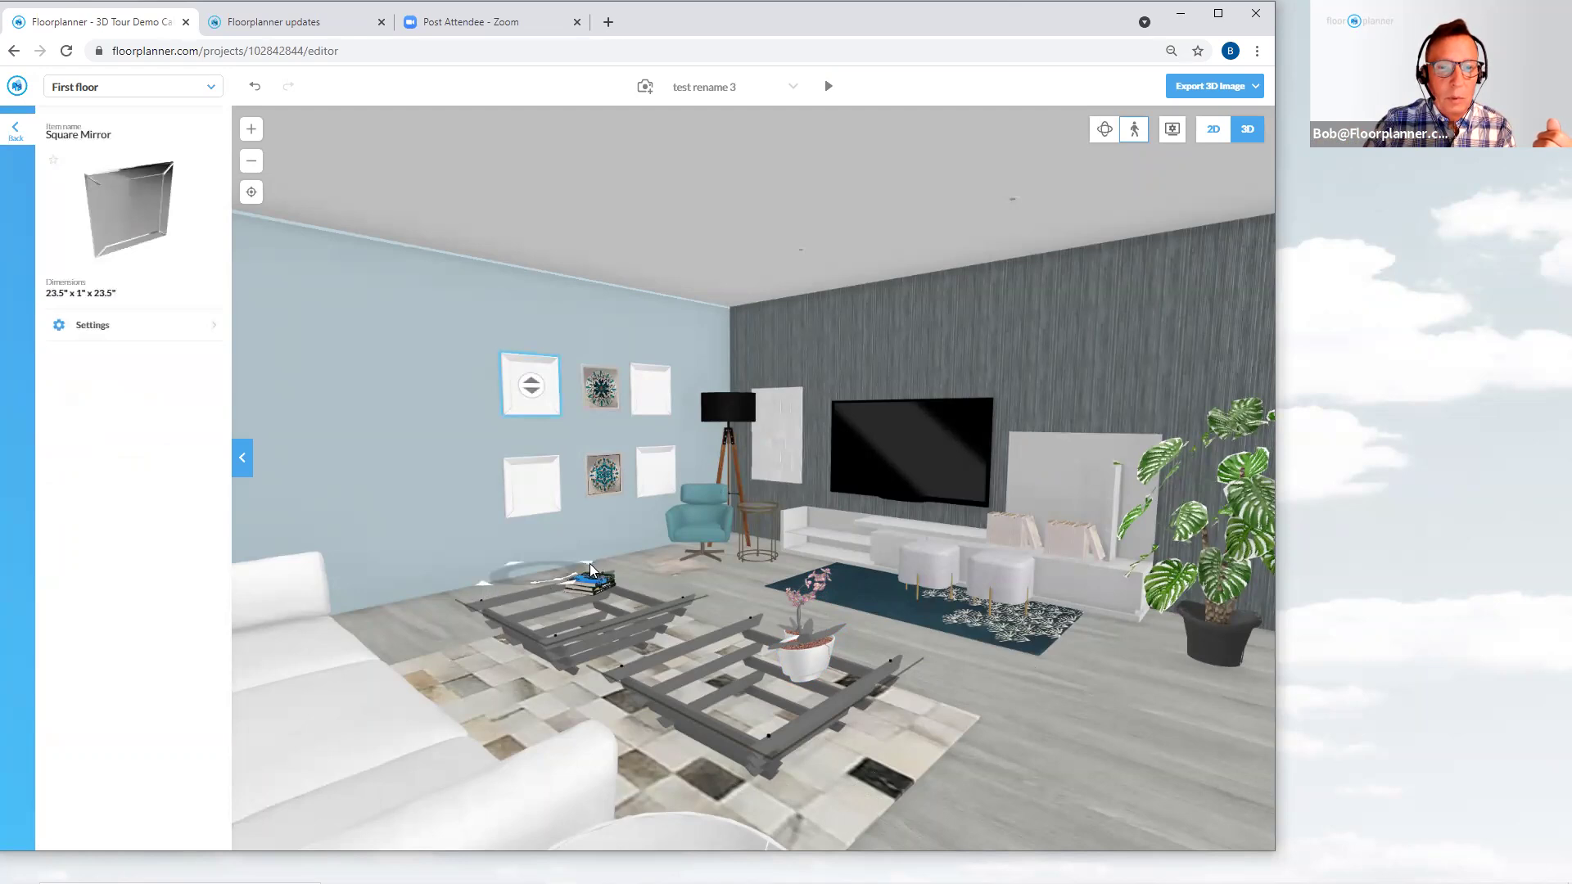
pyautogui.moveTo(589, 565); pyautogui.dragTo(562, 456)
pyautogui.moveTo(528, 393); pyautogui.dragTo(531, 394)
pyautogui.click(93, 327)
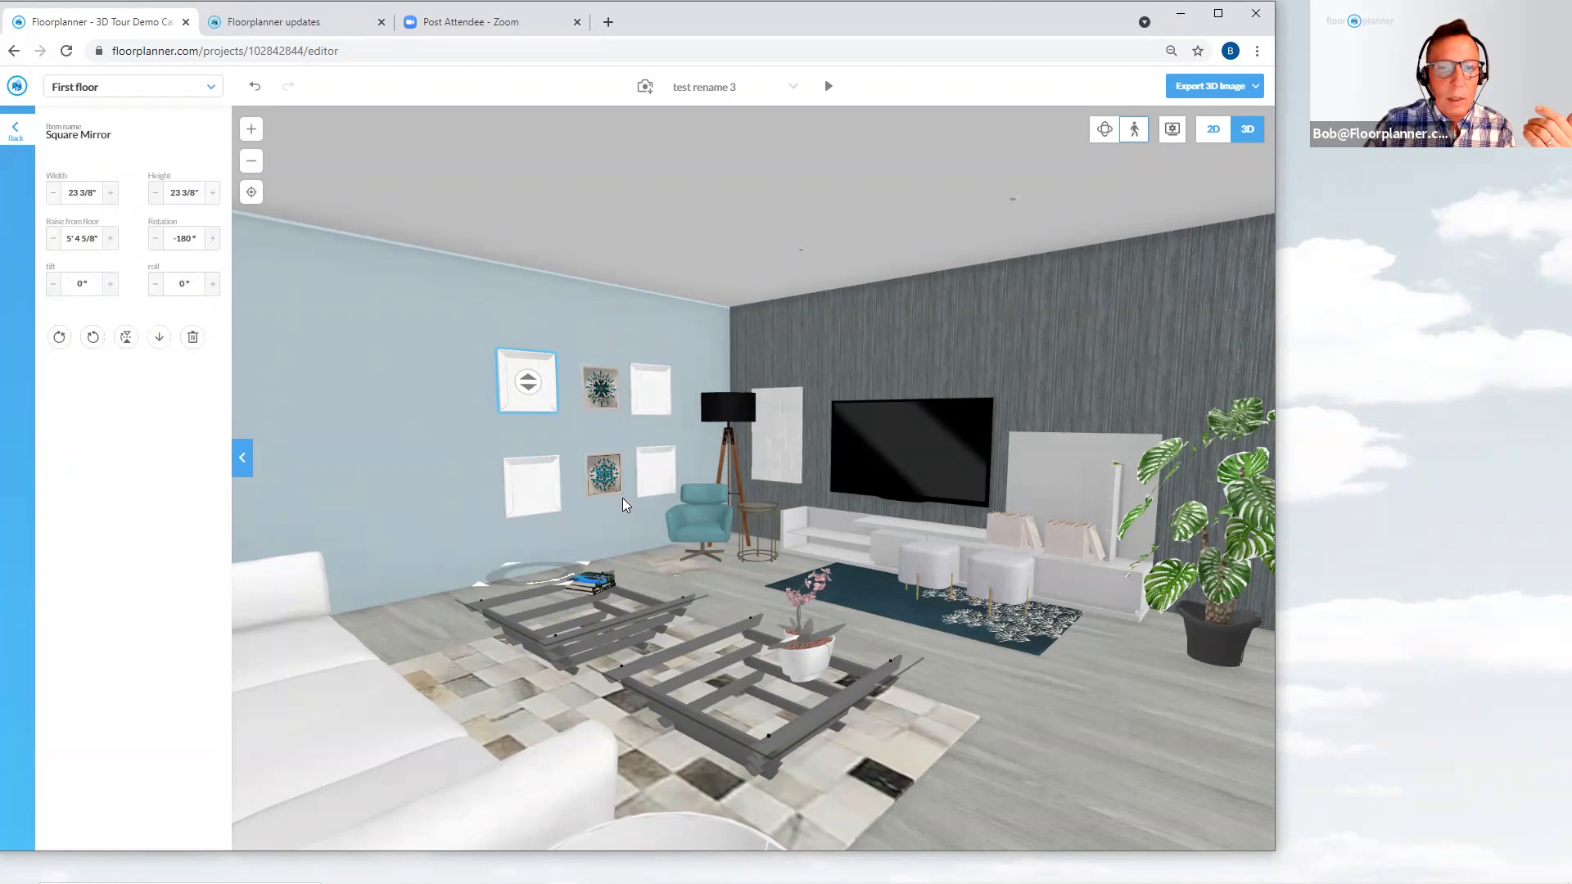
pyautogui.click(632, 545)
# Resize the lower wall art to 24" x 24" and drag it down to 1'11 7/8" above the floor
pyautogui.click(608, 489)
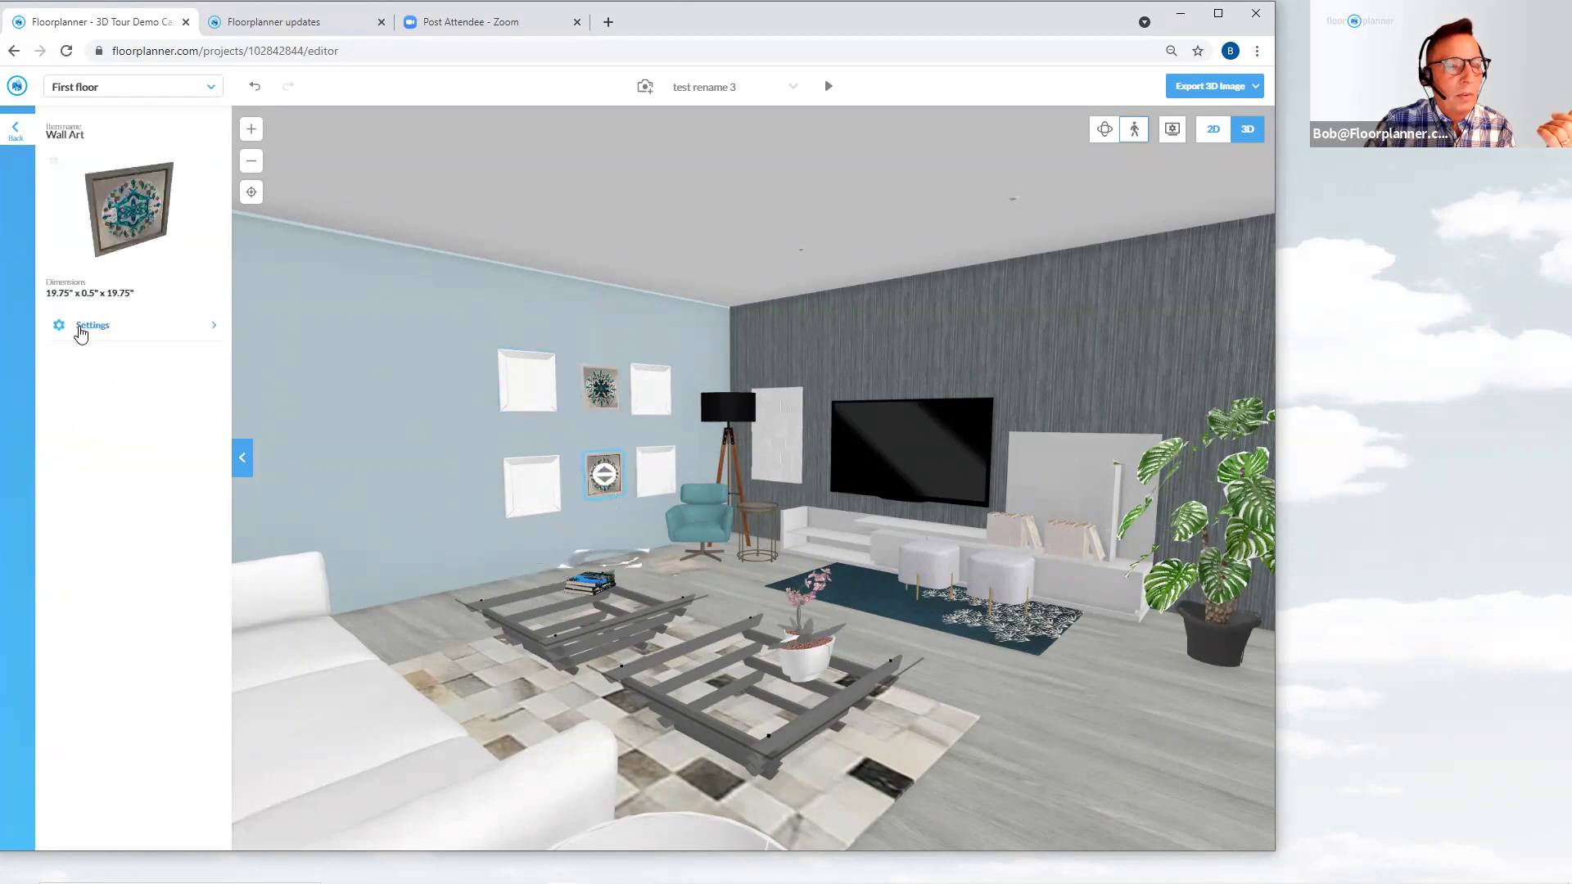
pyautogui.click(81, 335)
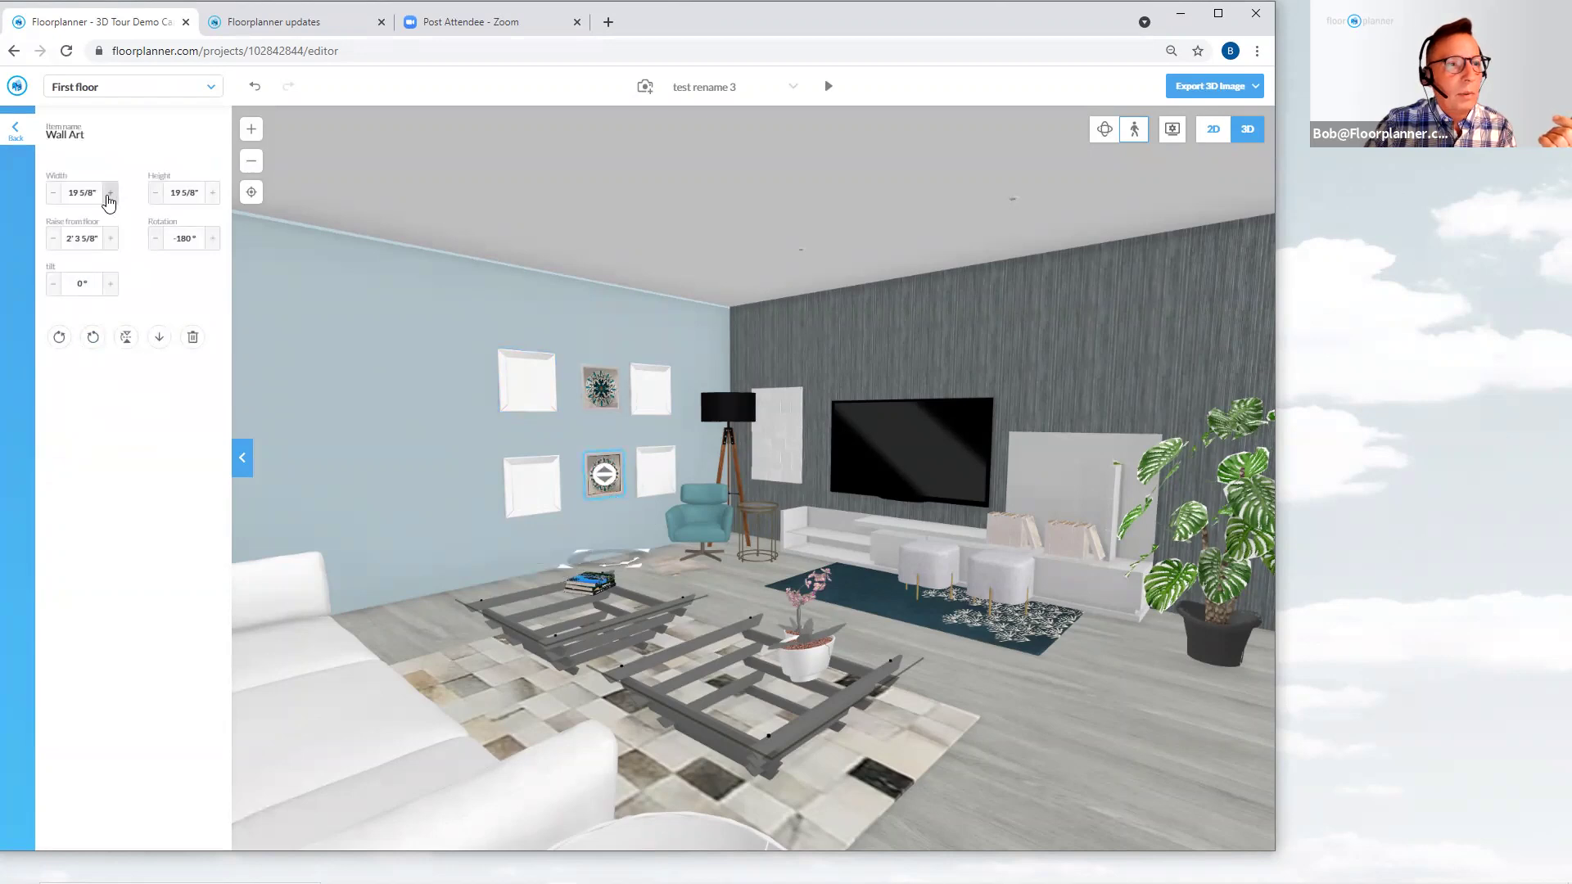
pyautogui.click(109, 201)
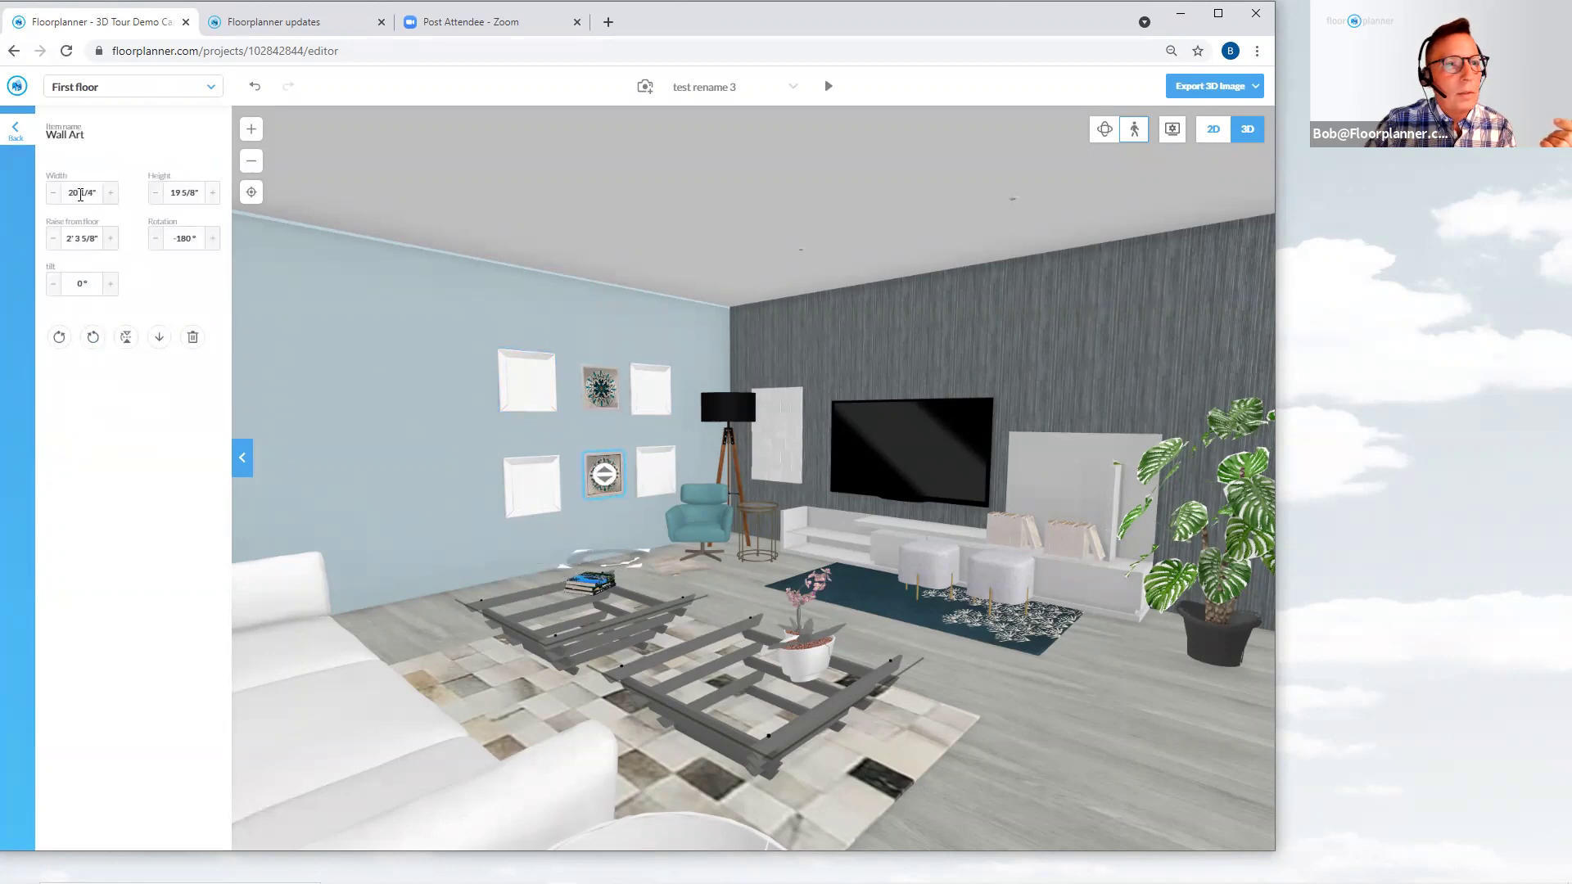
pyautogui.click(66, 191)
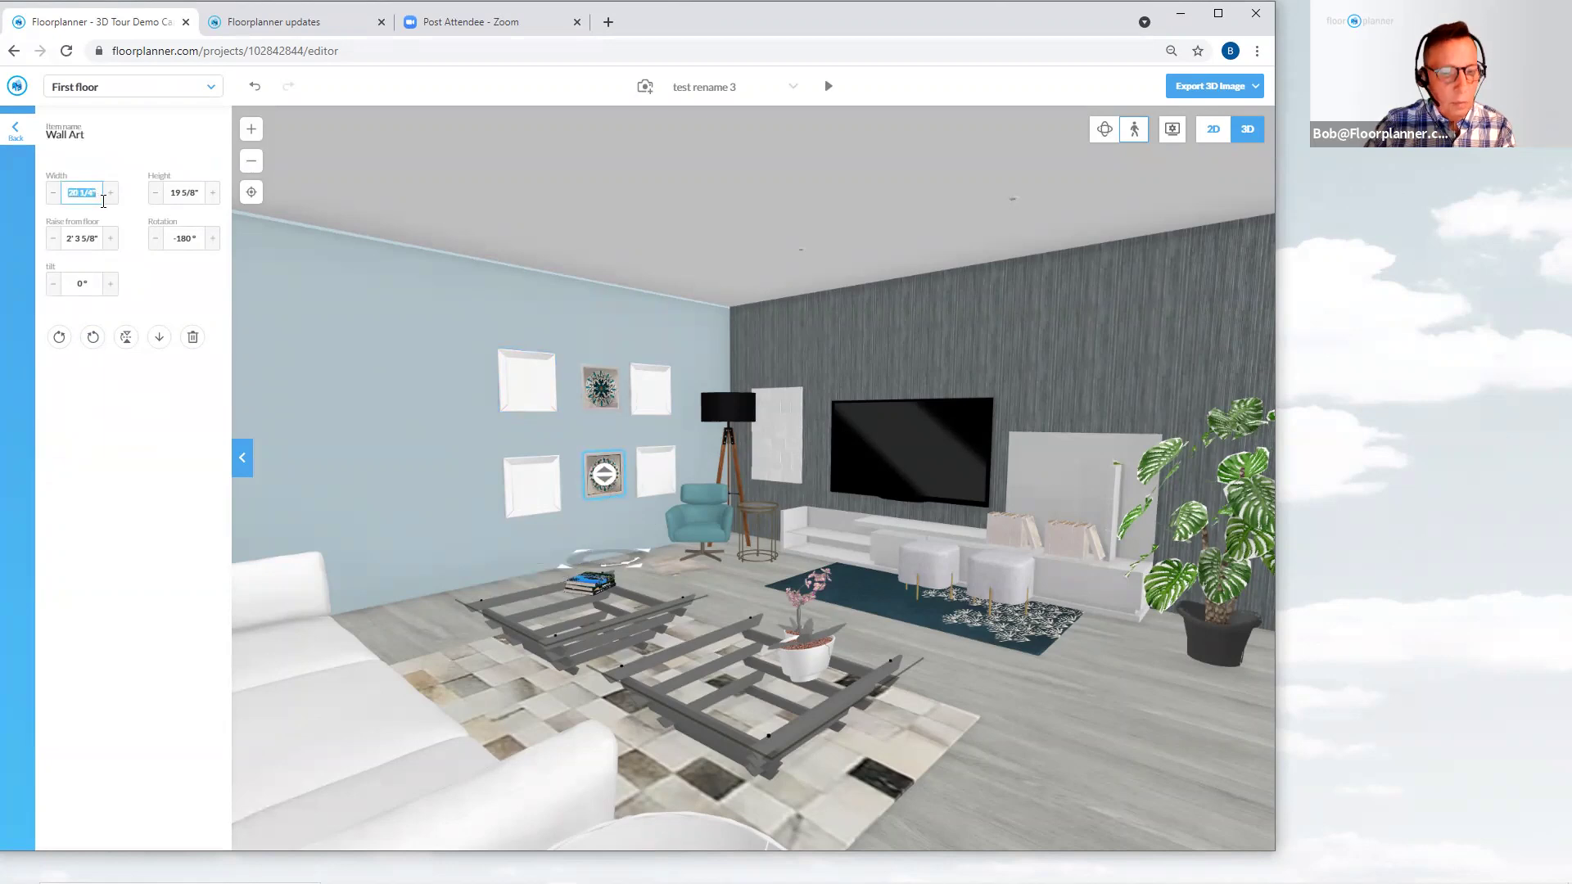
pyautogui.write('24')
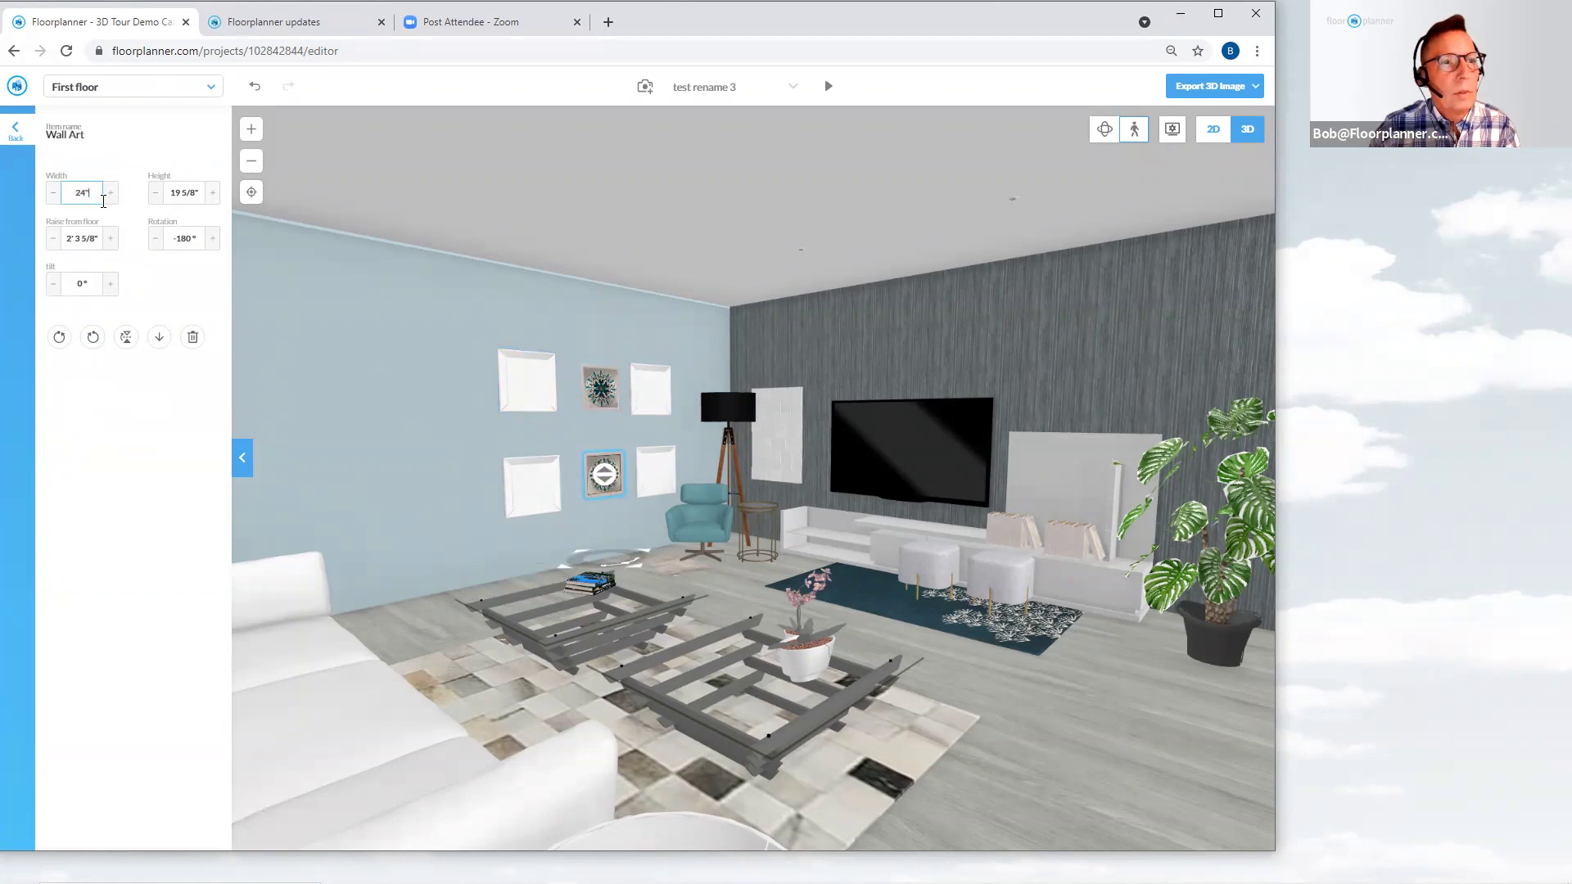
pyautogui.click(168, 197)
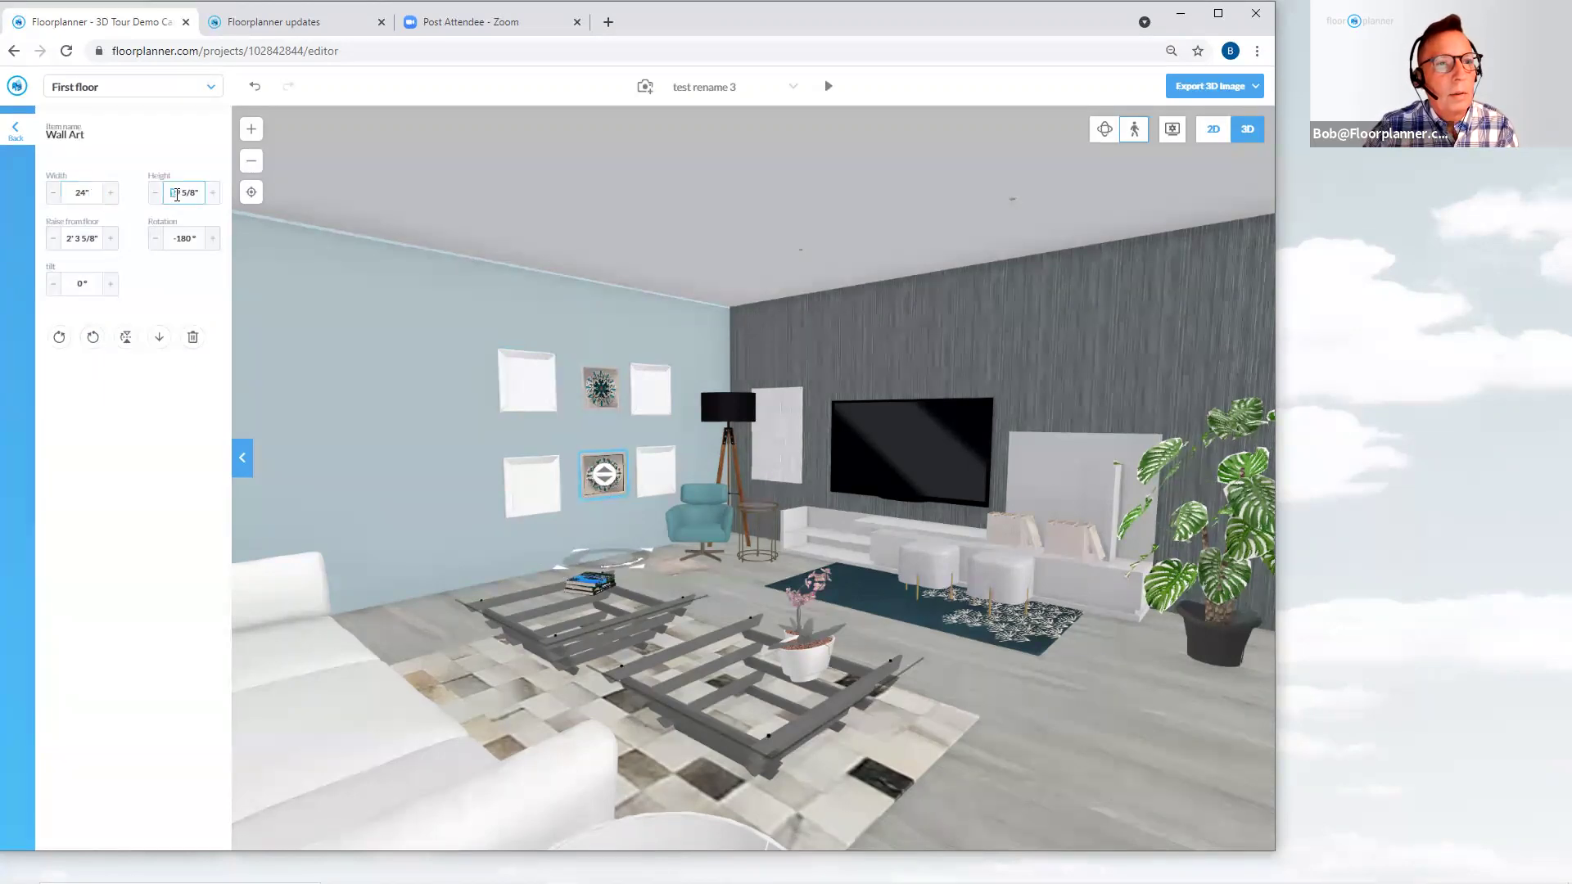
pyautogui.write('24')
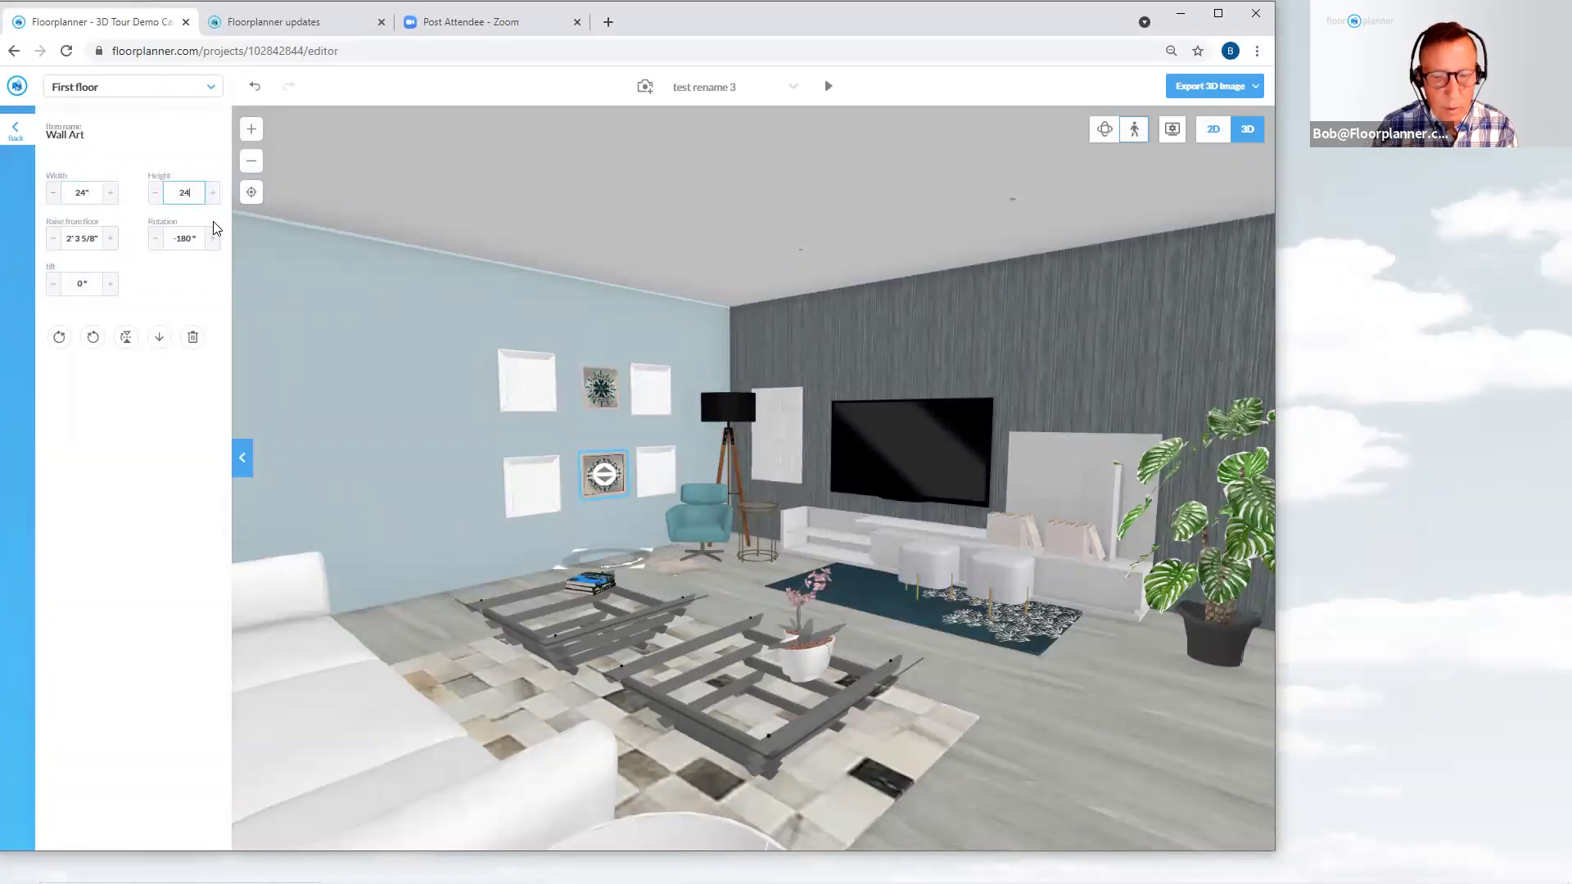
pyautogui.press('Return')
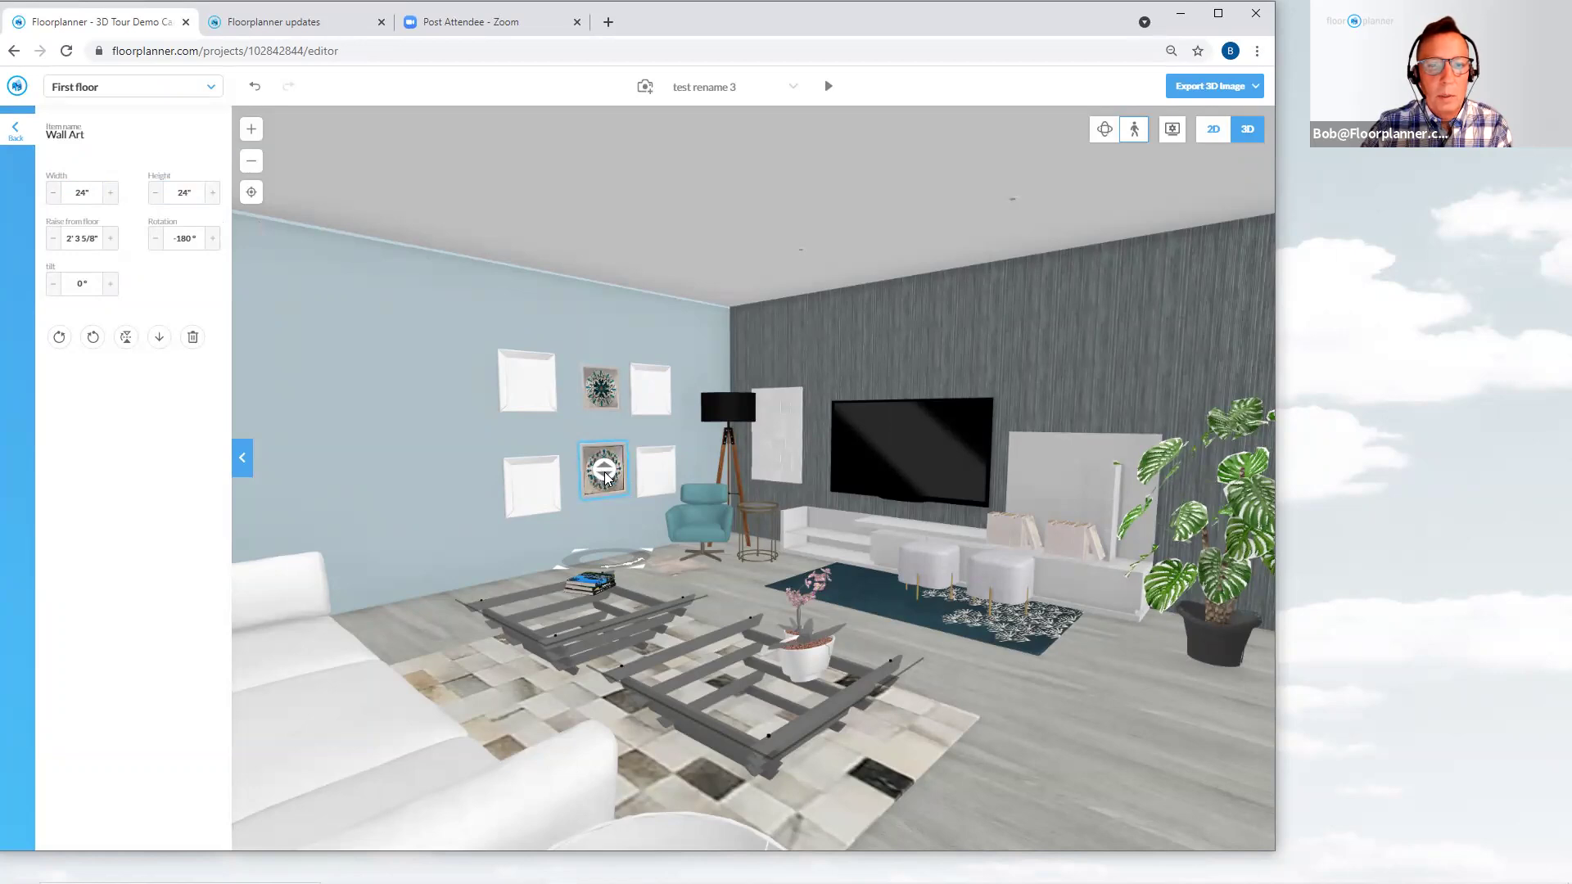
pyautogui.moveTo(606, 480); pyautogui.dragTo(604, 489)
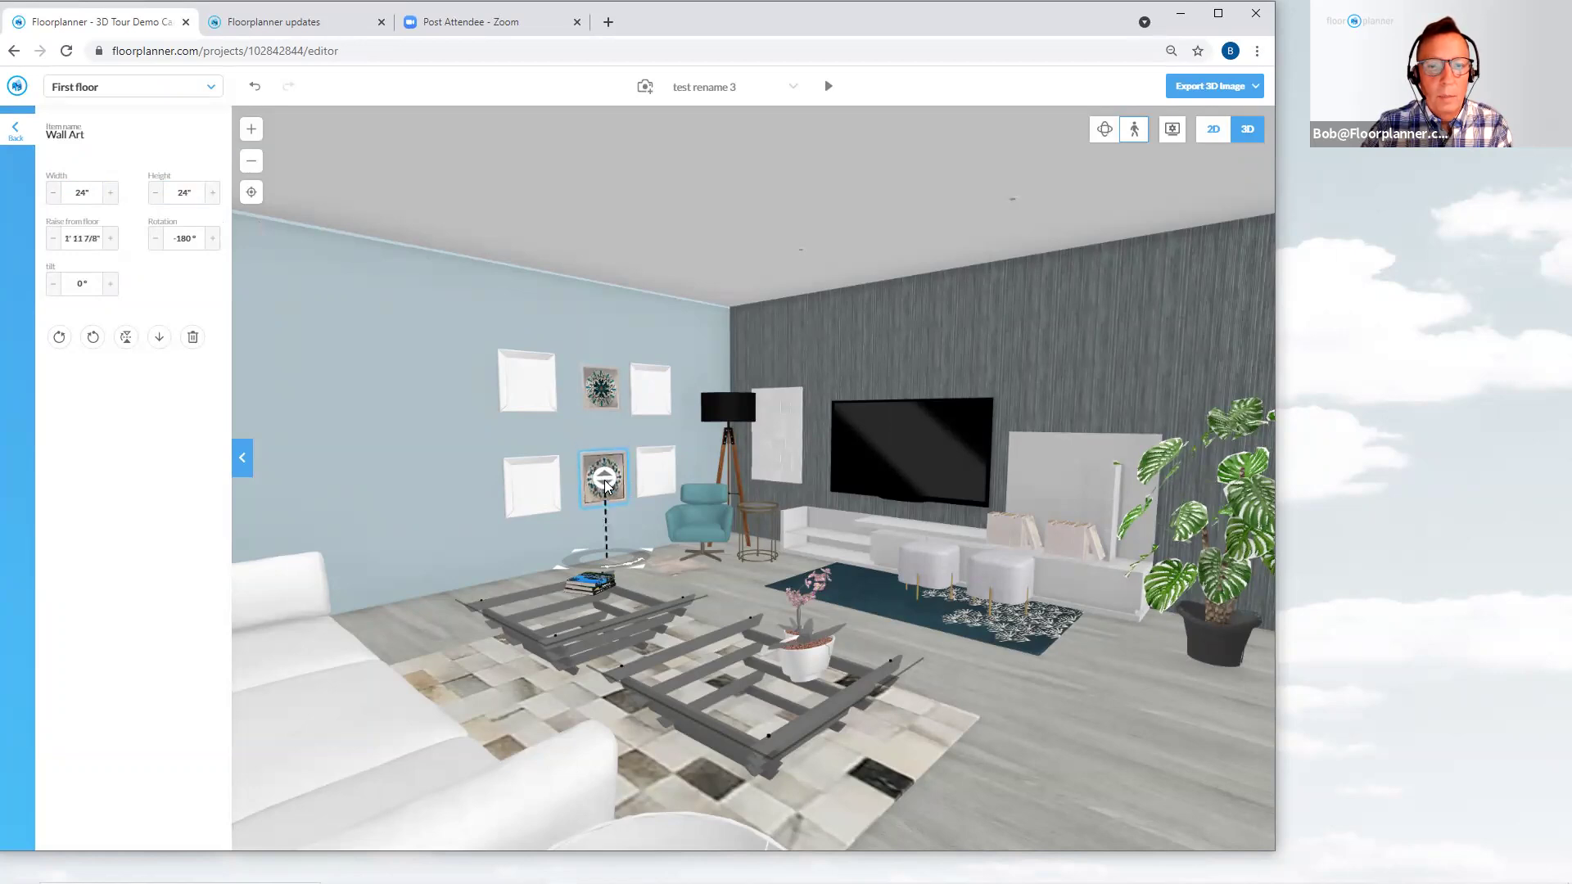
pyautogui.click(710, 580)
# Move the camera closer and drag the 80" Led TV slightly lower on the wall
pyautogui.scroll(3, 957, 657)
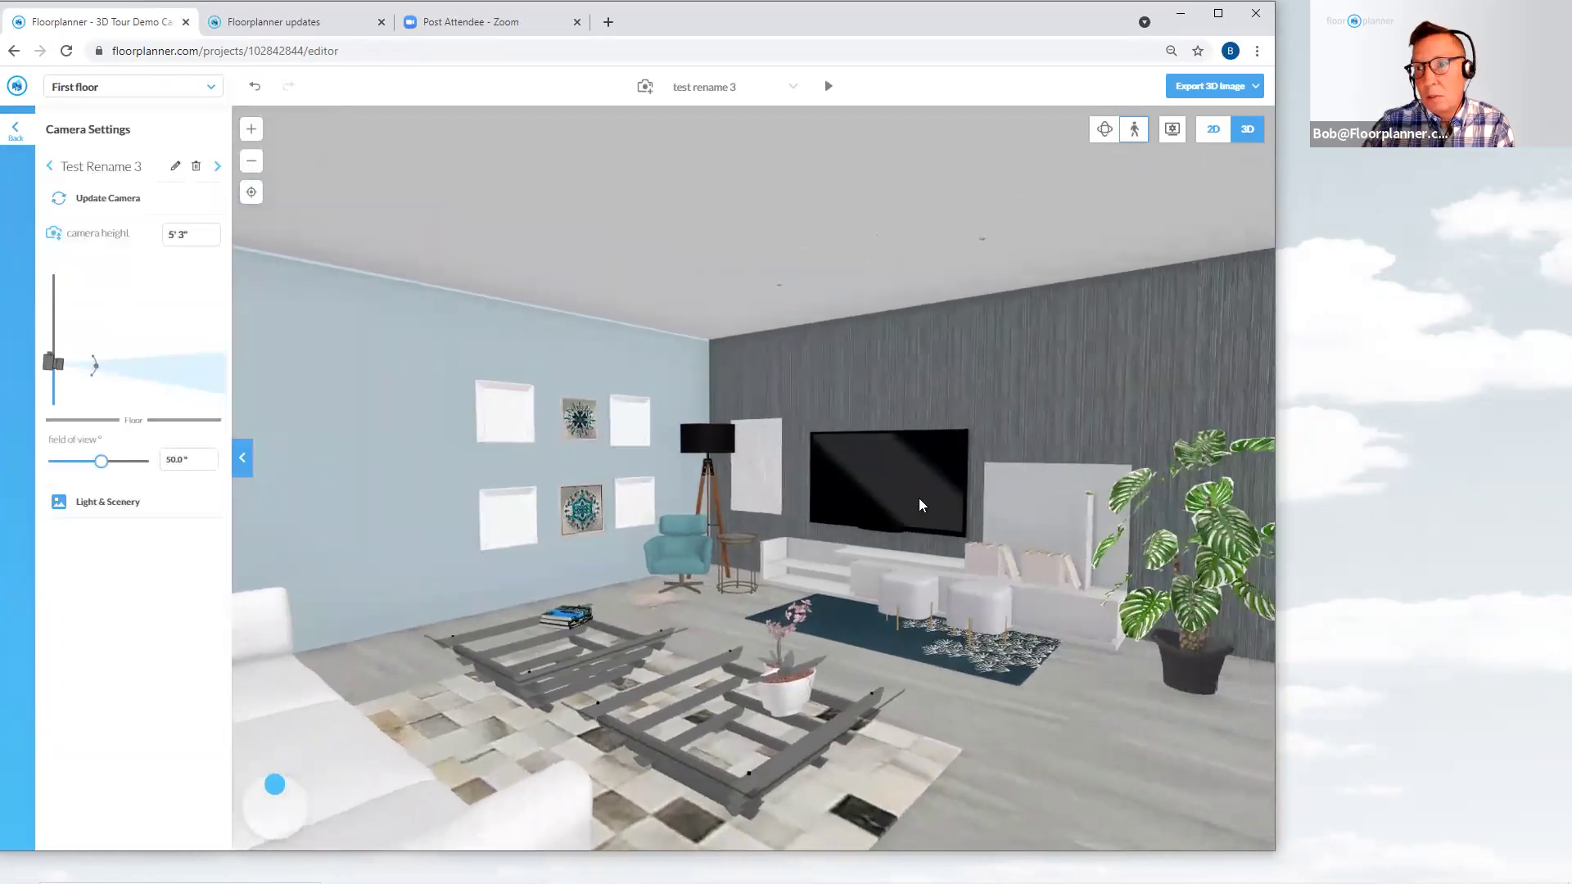
pyautogui.click(912, 487)
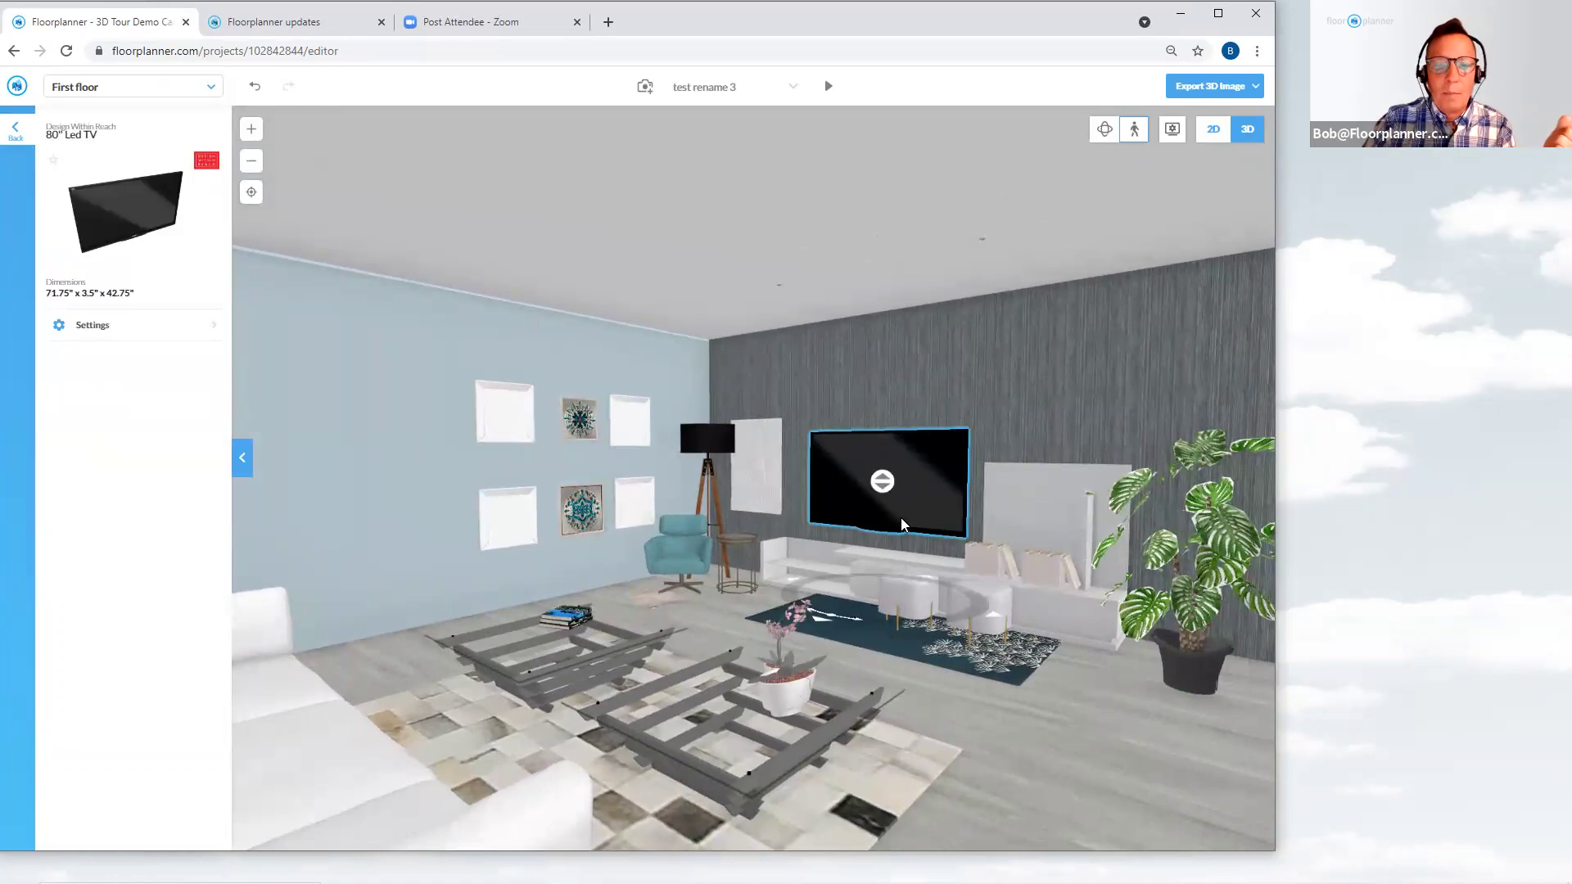
pyautogui.moveTo(884, 482)
pyautogui.mouseDown()
pyautogui.moveTo(891, 409)
pyautogui.moveTo(899, 490)
pyautogui.mouseUp()
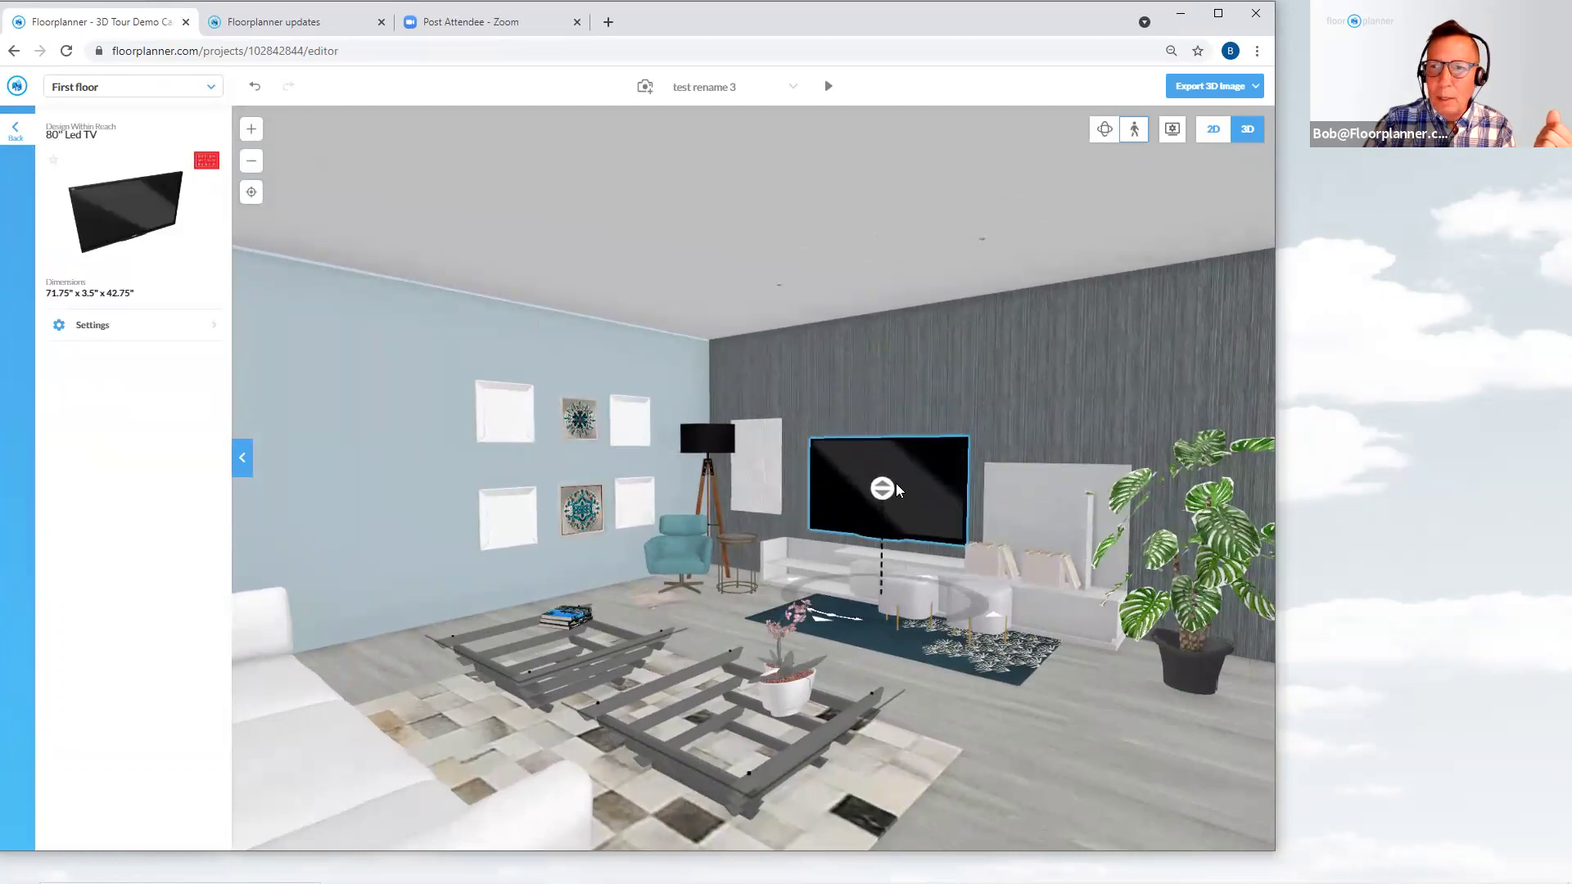
pyautogui.moveTo(899, 489); pyautogui.dragTo(906, 493)
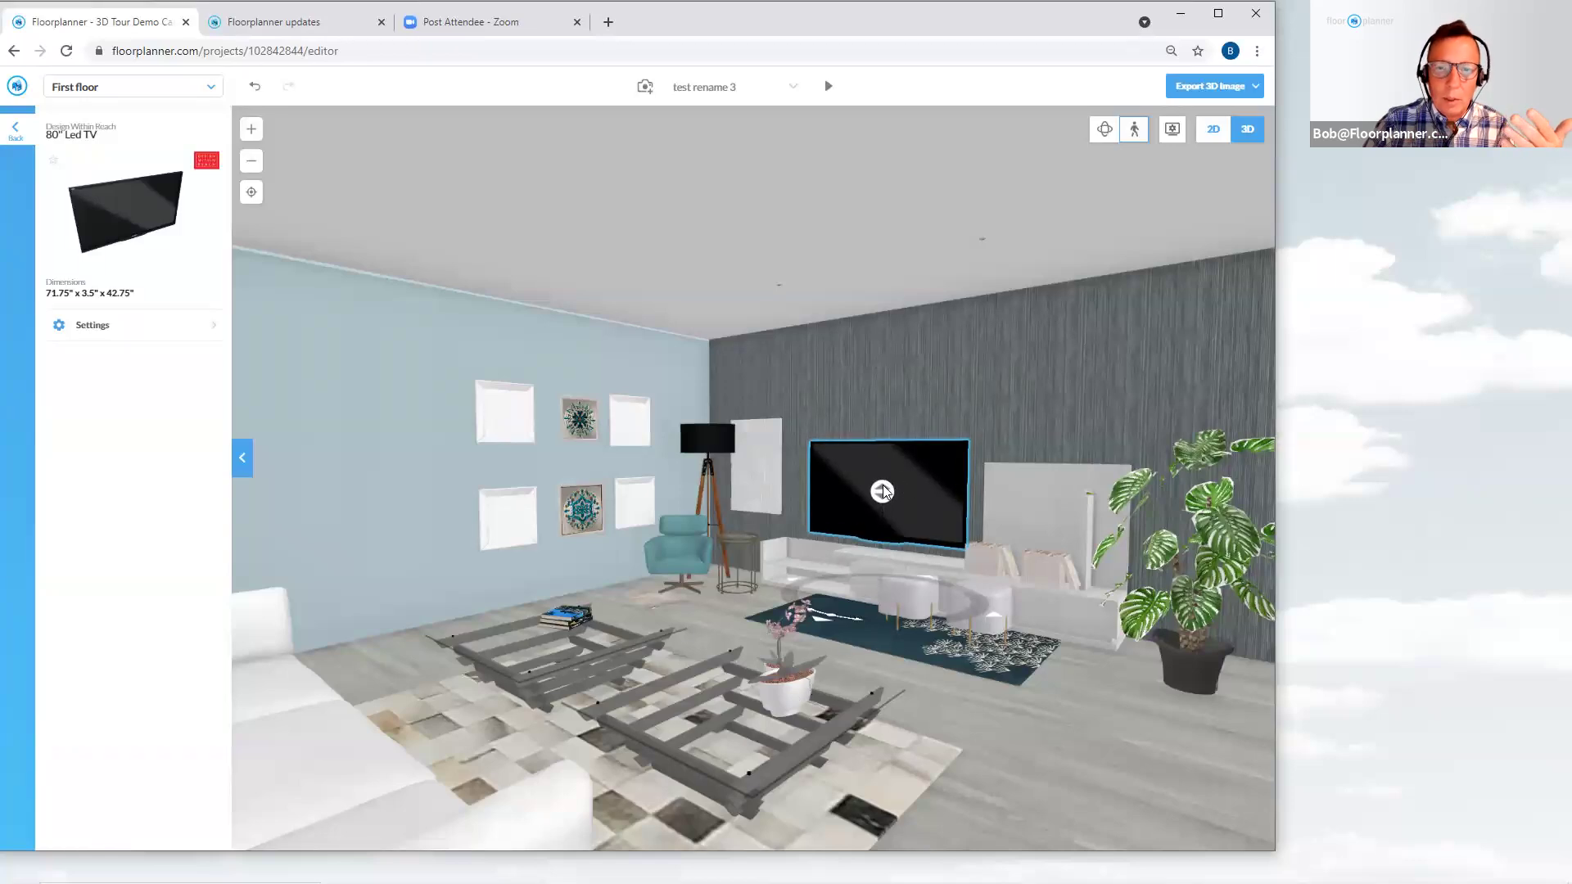
# Raise the TV slightly, slide the Fractal Mirror right, and lift the Books for Wall Shelves higher
pyautogui.moveTo(884, 491); pyautogui.dragTo(884, 485)
pyautogui.click(761, 490)
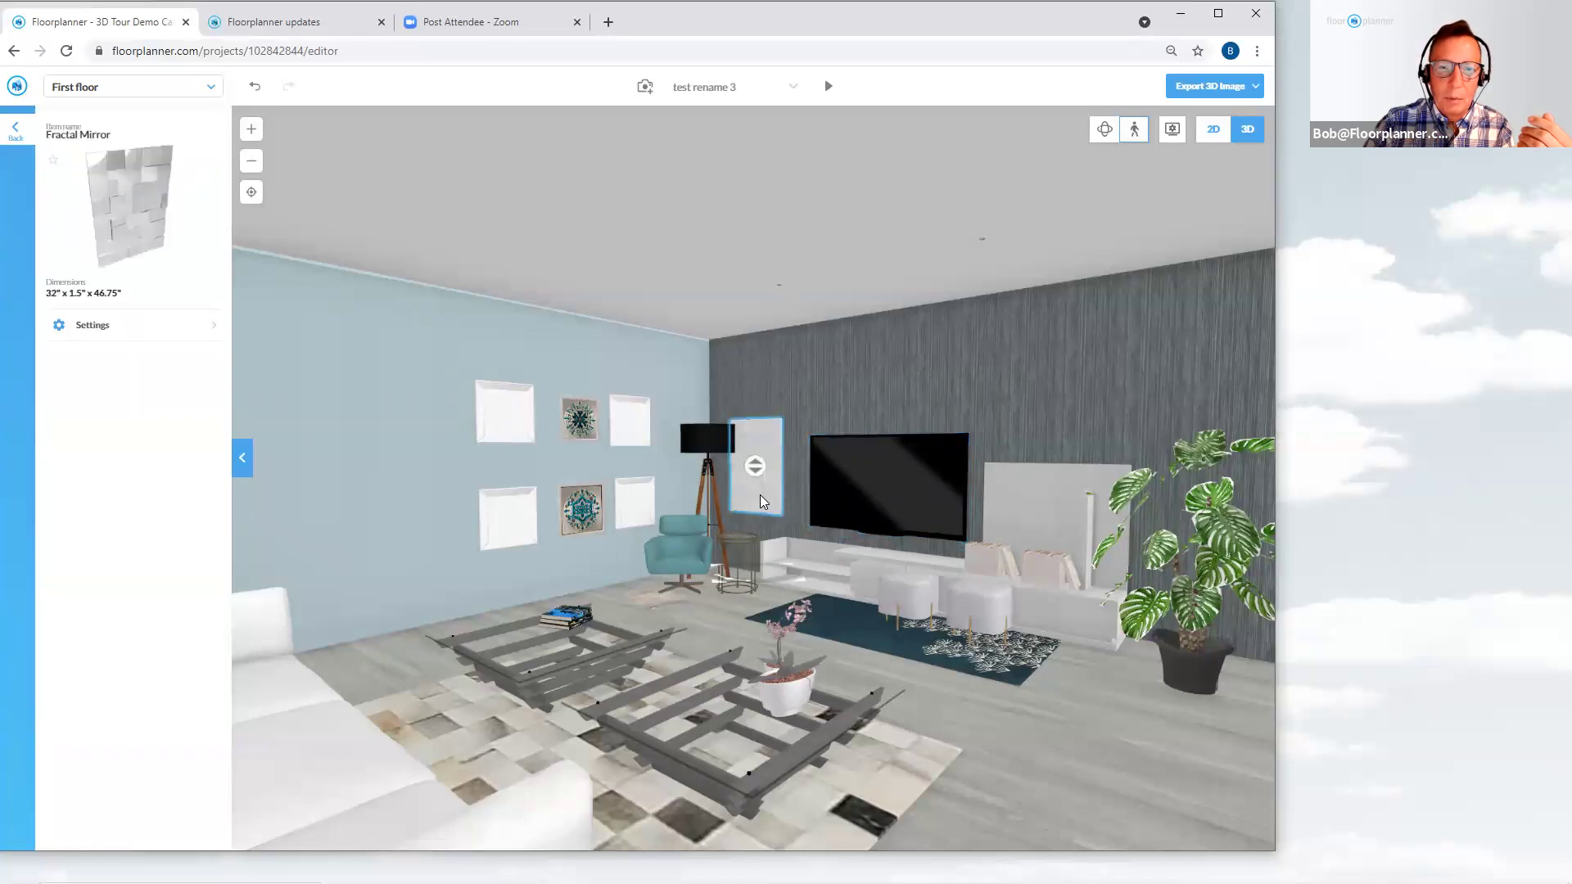
pyautogui.moveTo(766, 500); pyautogui.dragTo(774, 502)
pyautogui.click(1088, 712)
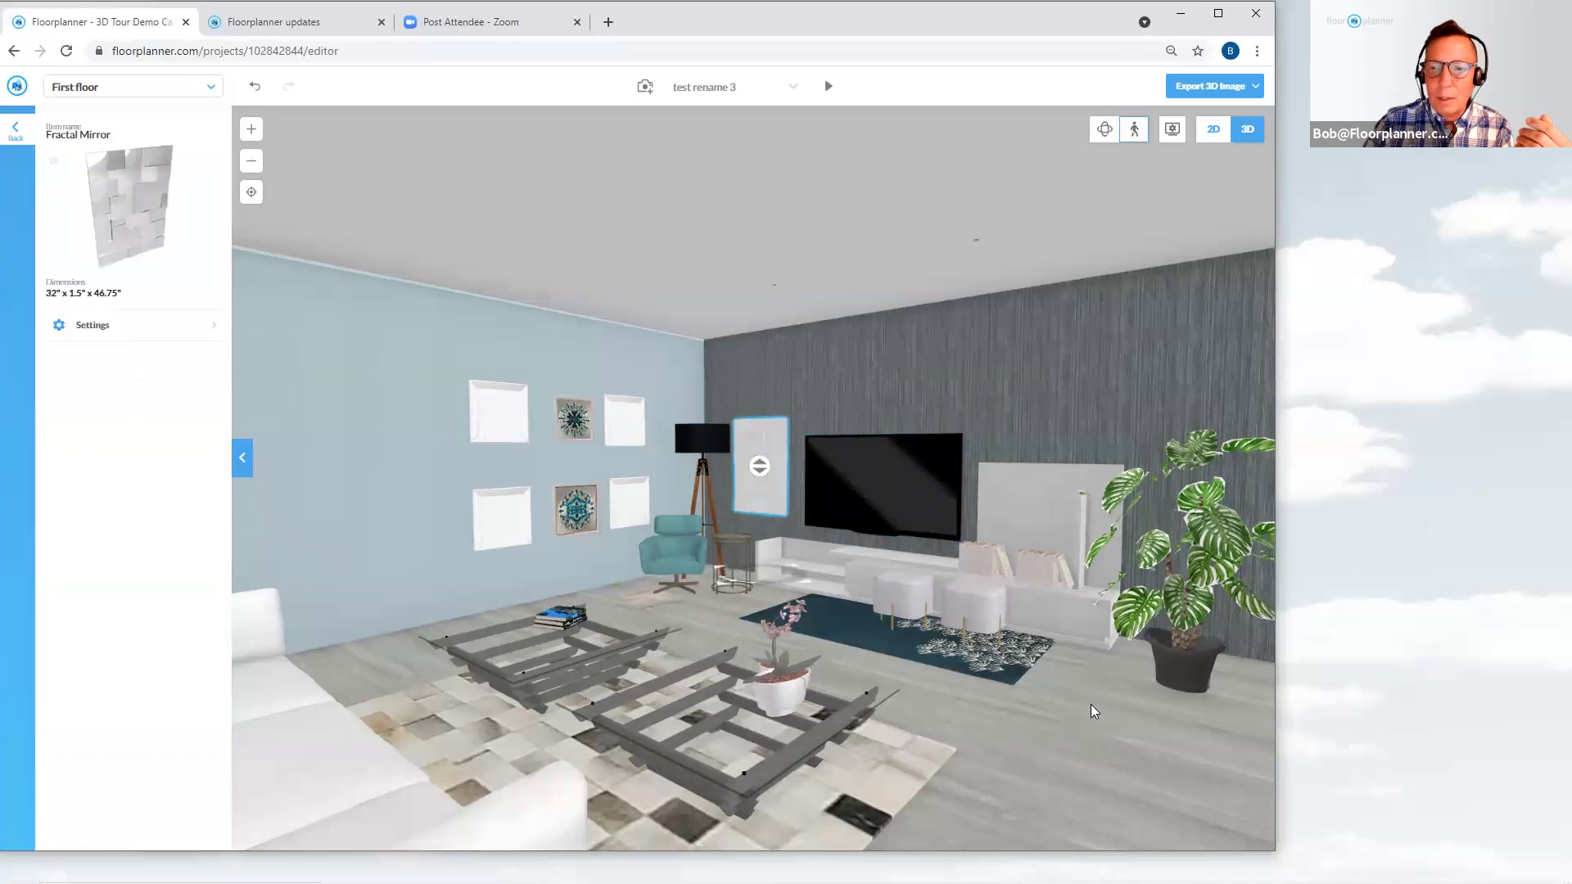
pyautogui.click(1047, 569)
pyautogui.moveTo(1046, 567)
pyautogui.mouseDown()
pyautogui.moveTo(1053, 466)
pyautogui.moveTo(1054, 580)
pyautogui.mouseUp()
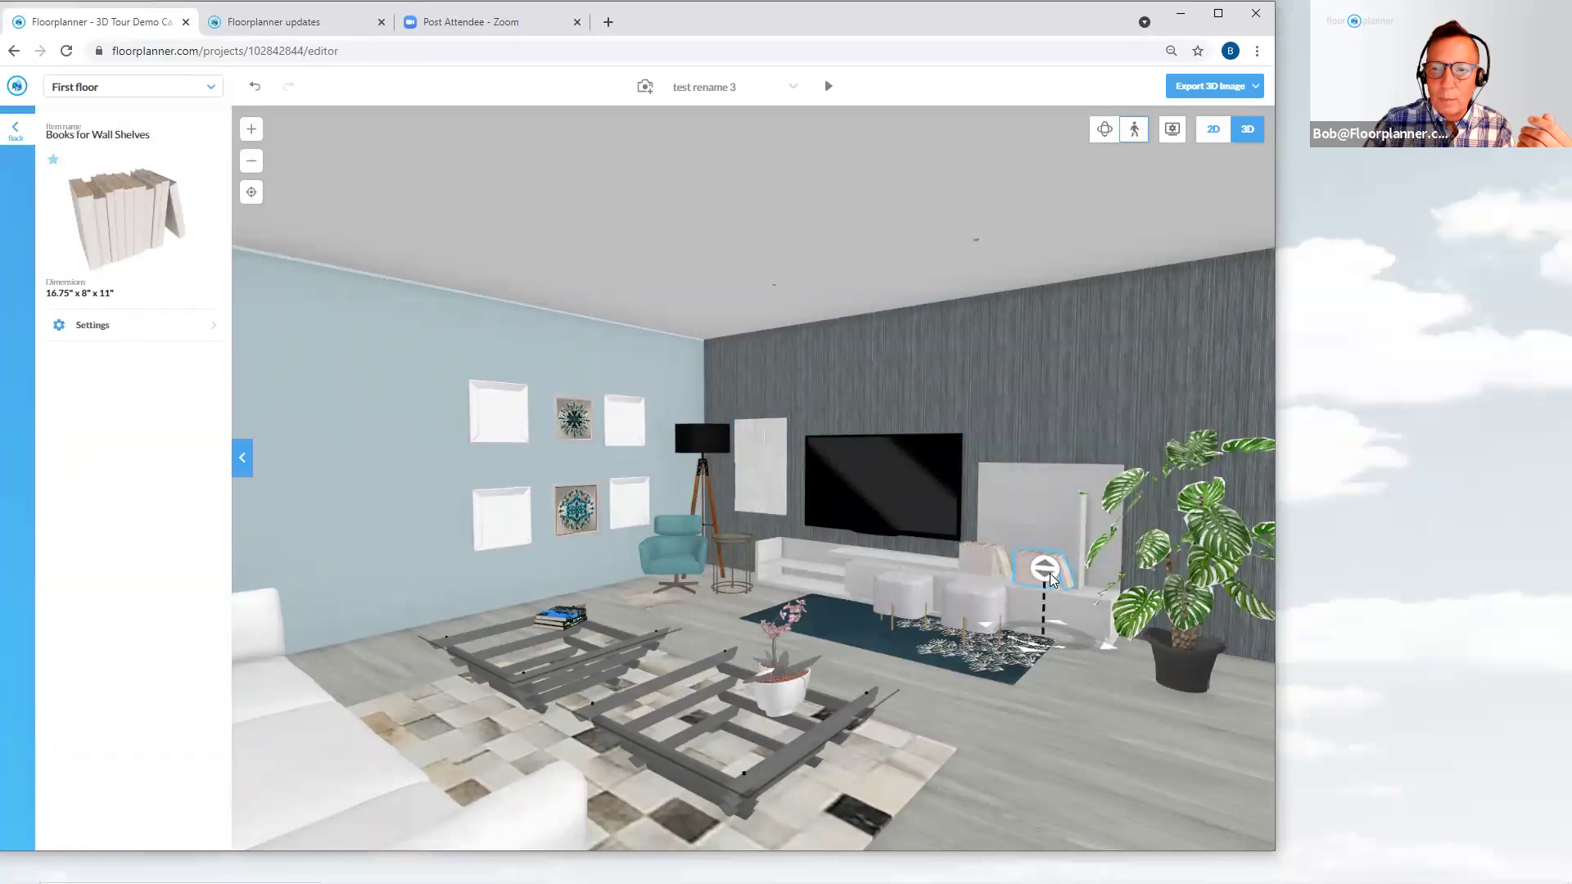
pyautogui.click(1088, 721)
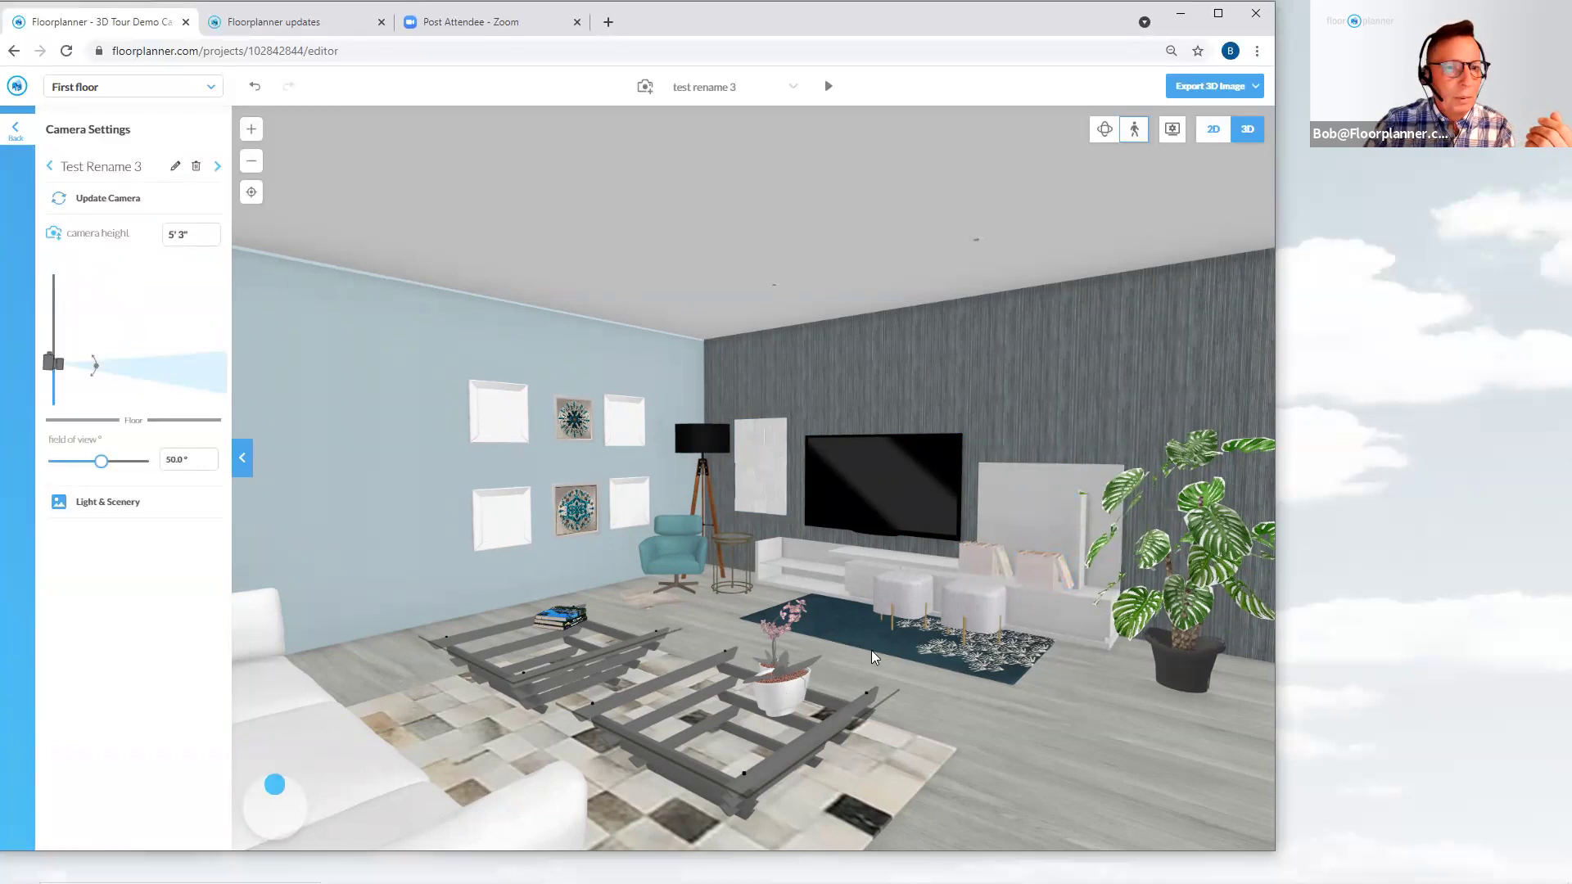
# Show the coffee-table plant's dimension fields, then go to the Floorplanner updates page
pyautogui.click(789, 692)
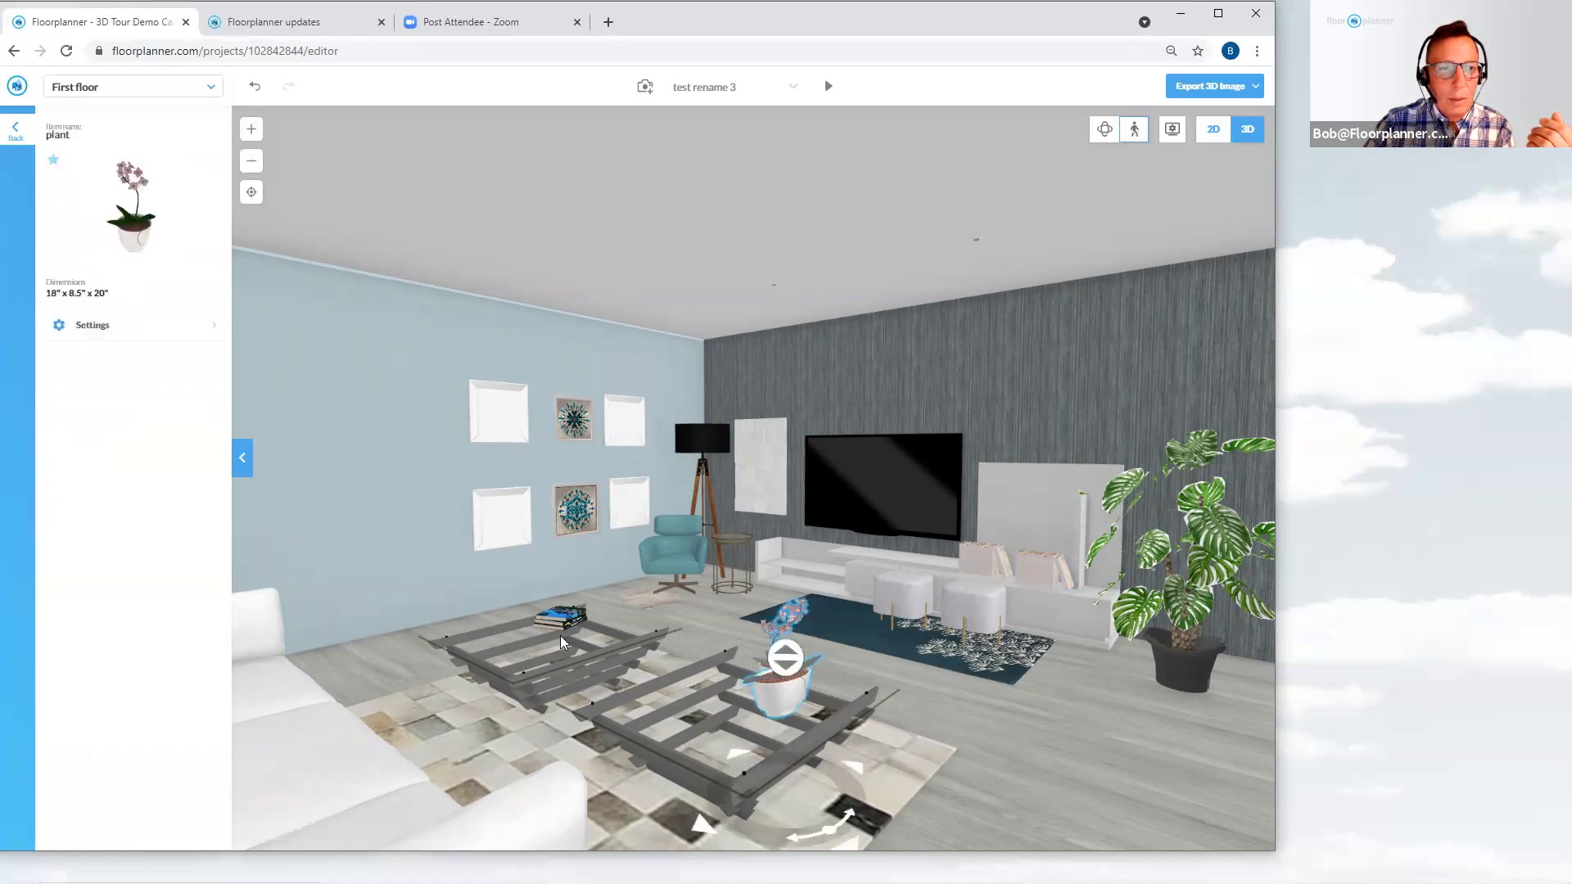
pyautogui.click(88, 322)
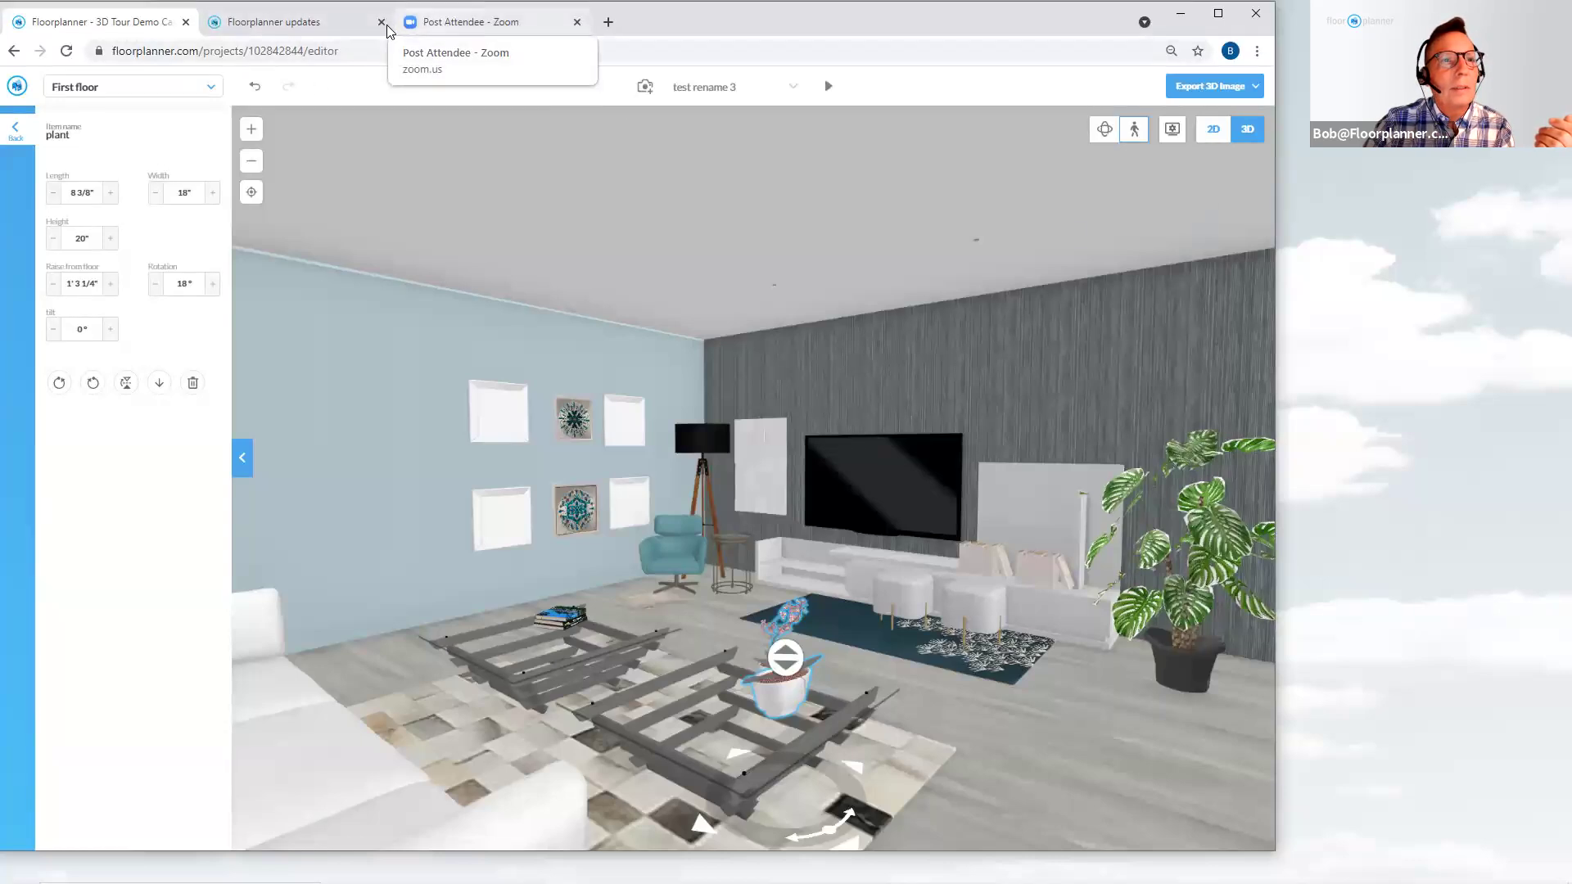
pyautogui.click(319, 29)
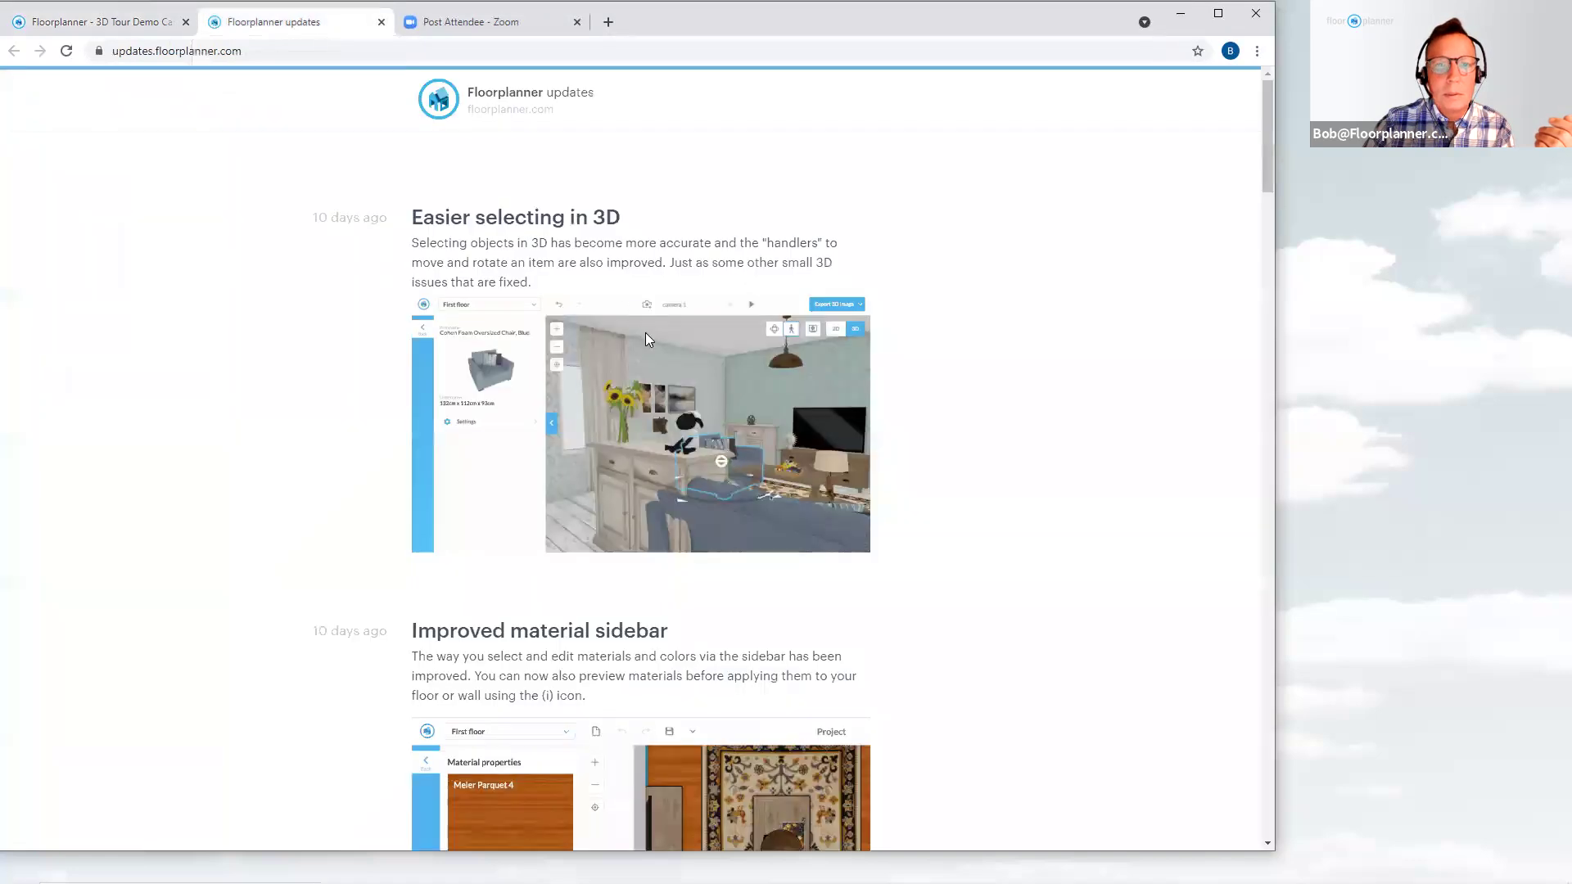